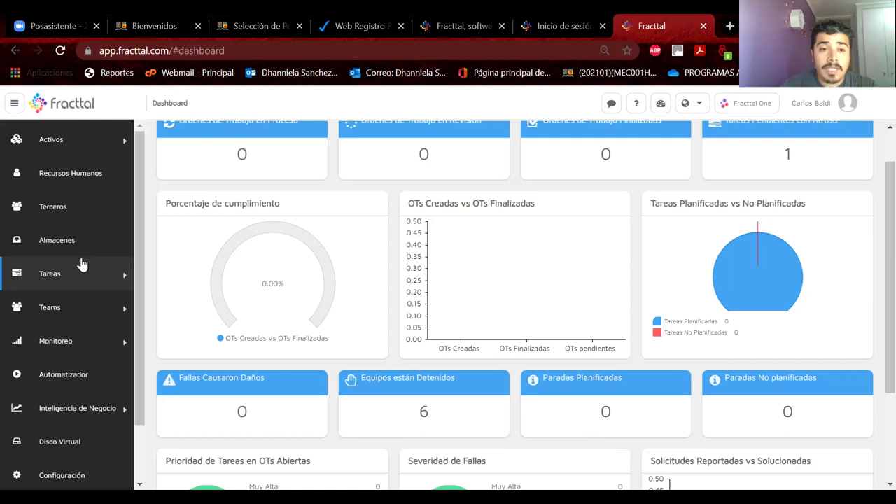
# Step: Open Cuentas de Usuarios from the Configuración section of the sidebar
pyautogui.click(123, 271)
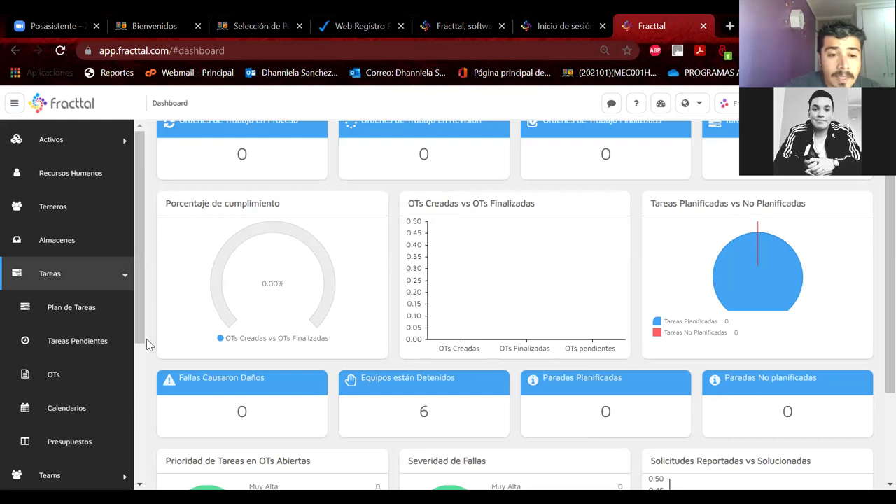
pyautogui.moveTo(138, 324); pyautogui.dragTo(141, 396)
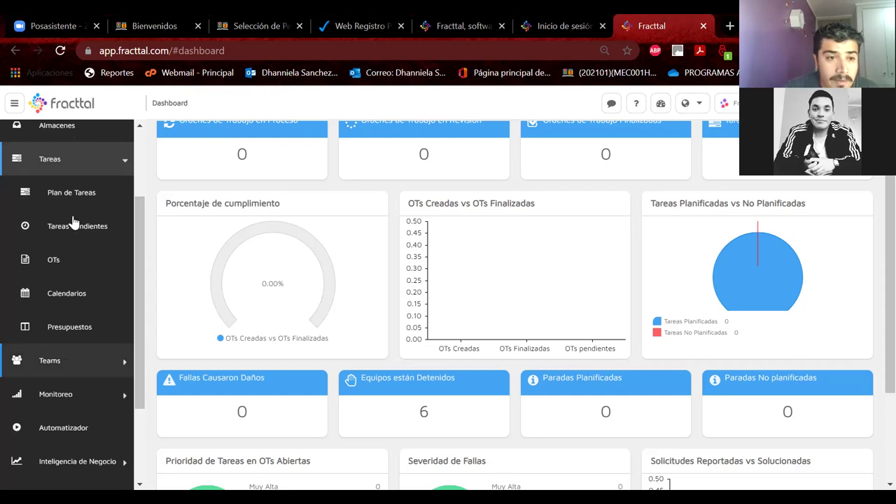
pyautogui.click(50, 159)
pyautogui.scroll(-1, 58, 354)
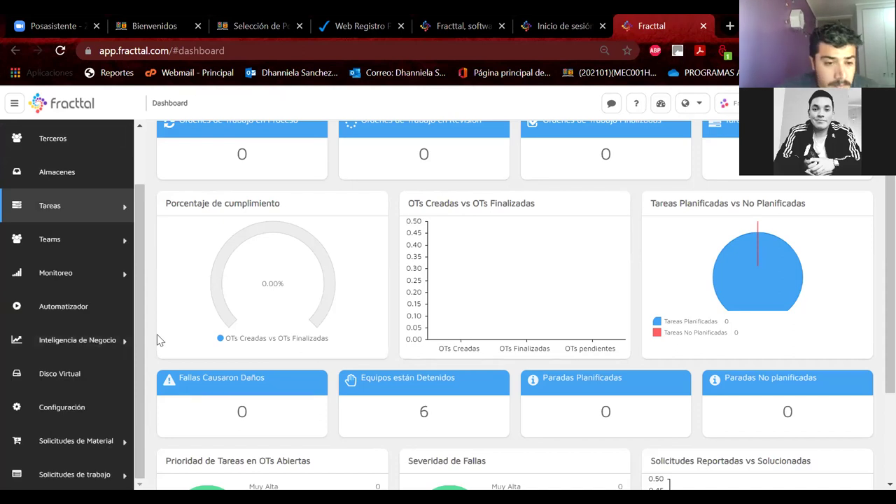
pyautogui.click(77, 407)
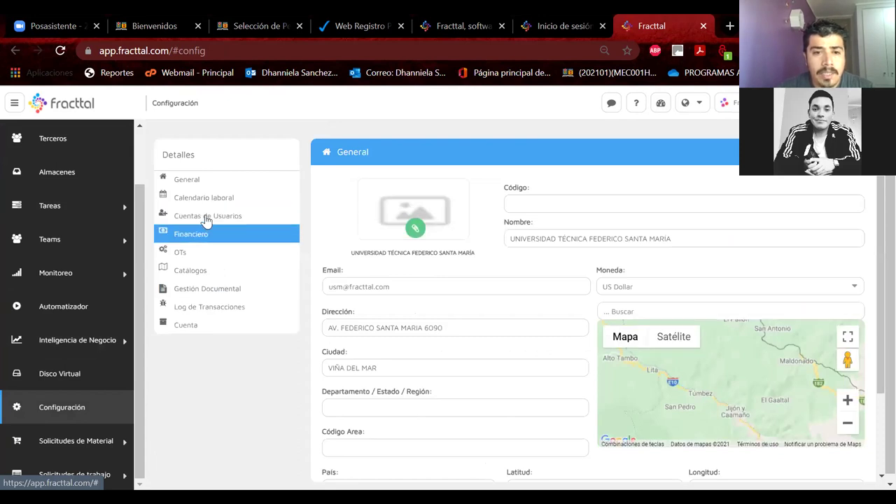
pyautogui.click(206, 216)
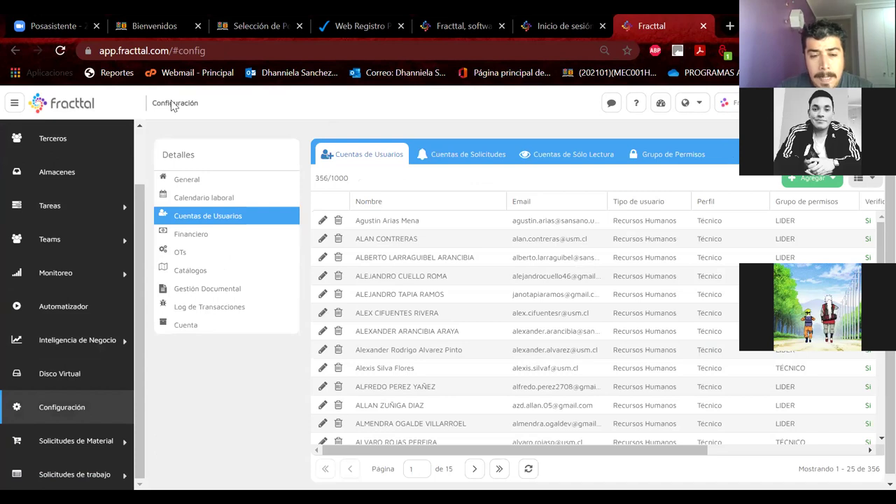
# Step: Page through the user accounts to page 6 of 15, entries 126–150
pyautogui.click(263, 185)
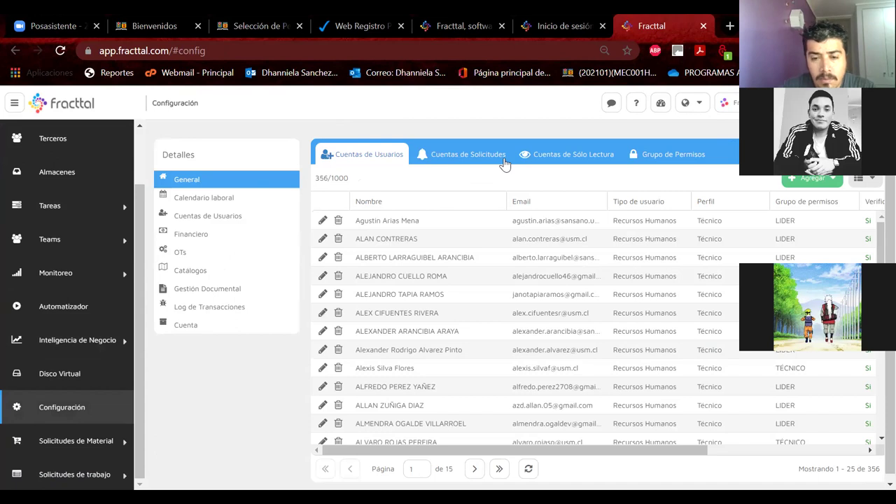
pyautogui.click(474, 468)
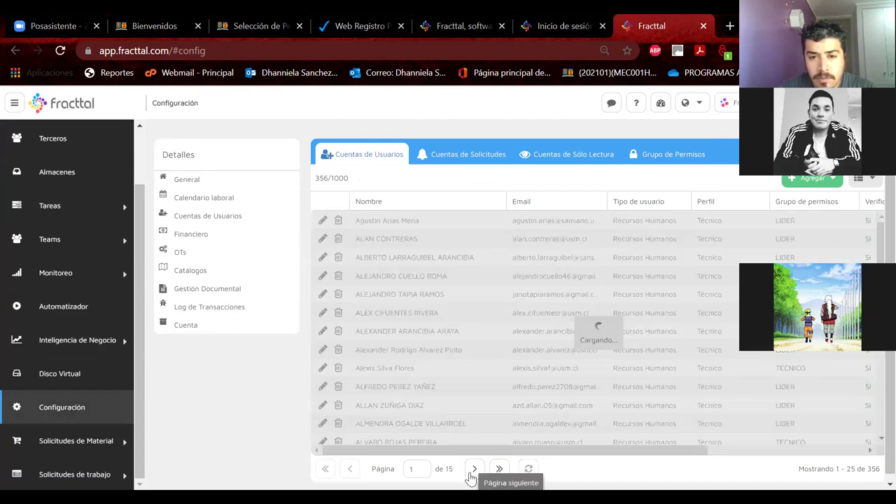
pyautogui.click(474, 469)
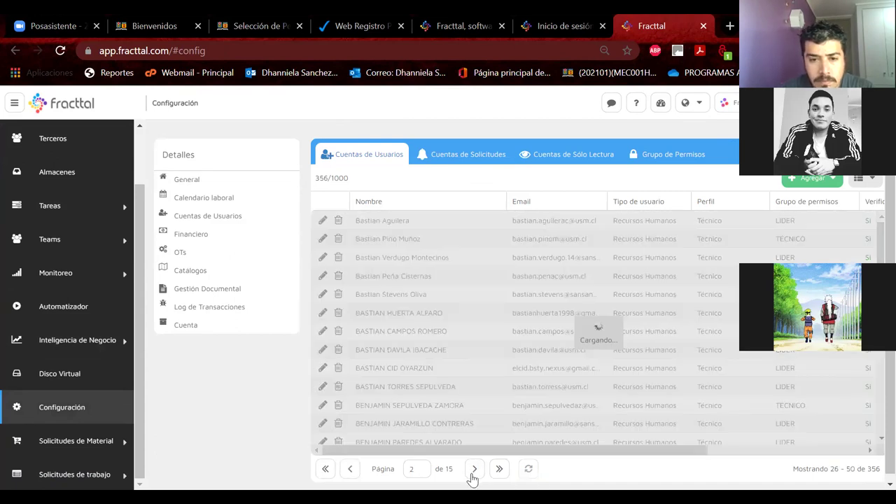
pyautogui.click(473, 470)
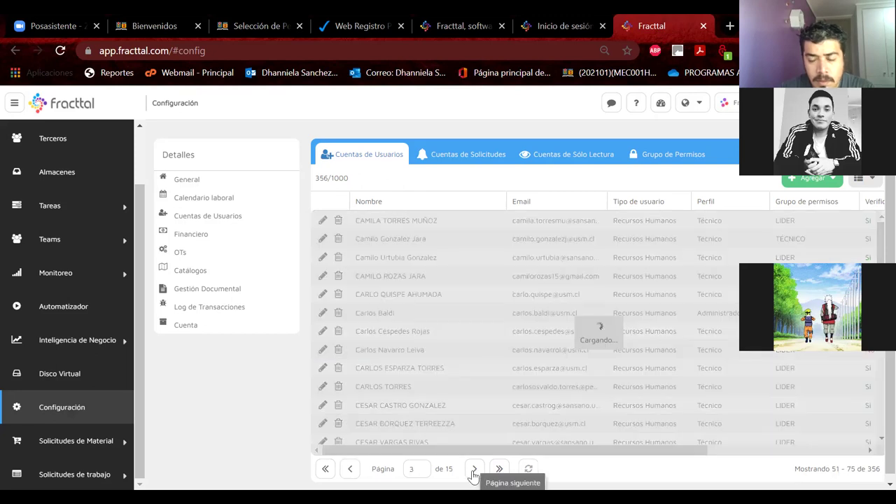
pyautogui.click(474, 471)
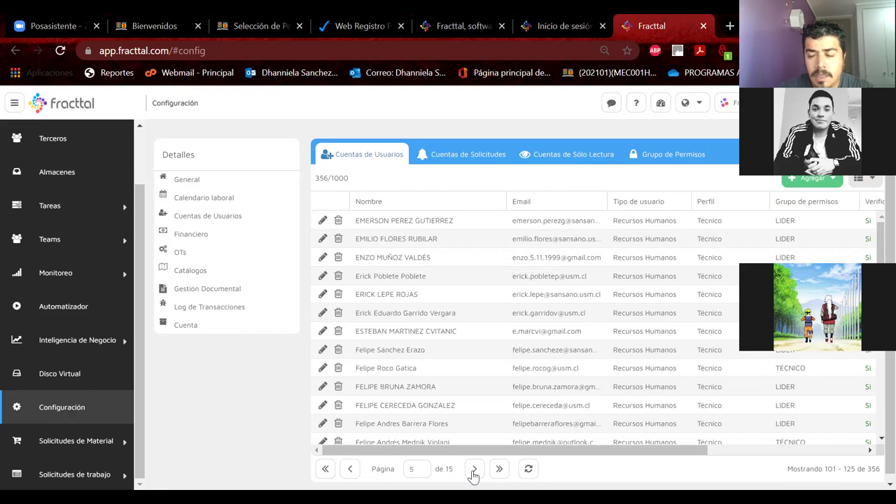
pyautogui.click(474, 471)
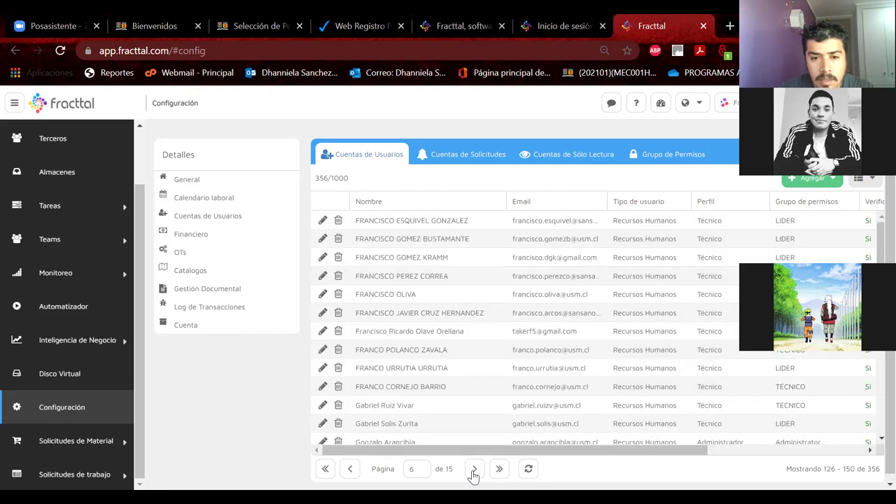
pyautogui.scroll(-3, 469, 390)
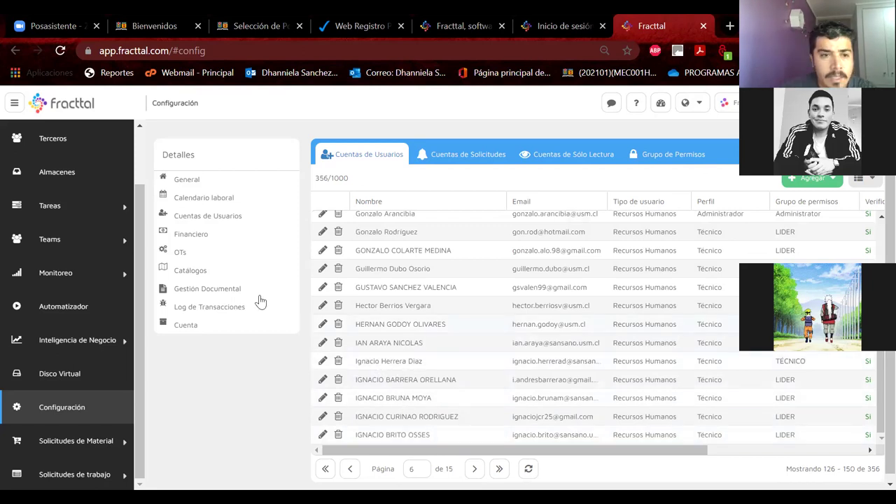
pyautogui.click(210, 252)
pyautogui.scroll(2, 138, 158)
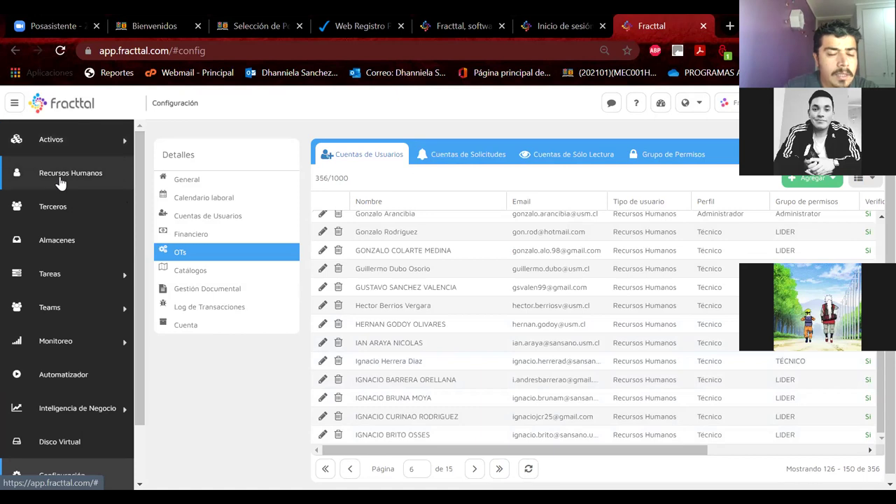
# Step: In Activos > Ubicaciones, drill into T.U. MECANICA AUTOMOTRIZ and edit Grupo D_MecanicaAutomotriz
pyautogui.click(63, 154)
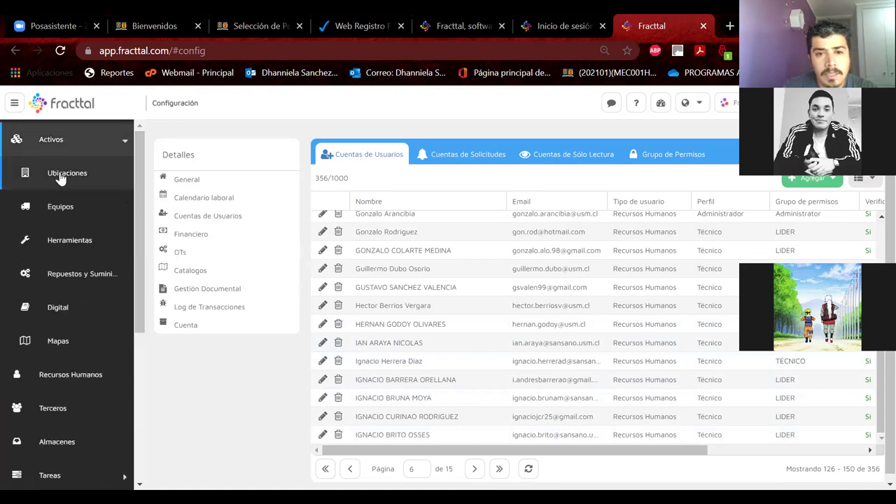
pyautogui.click(60, 173)
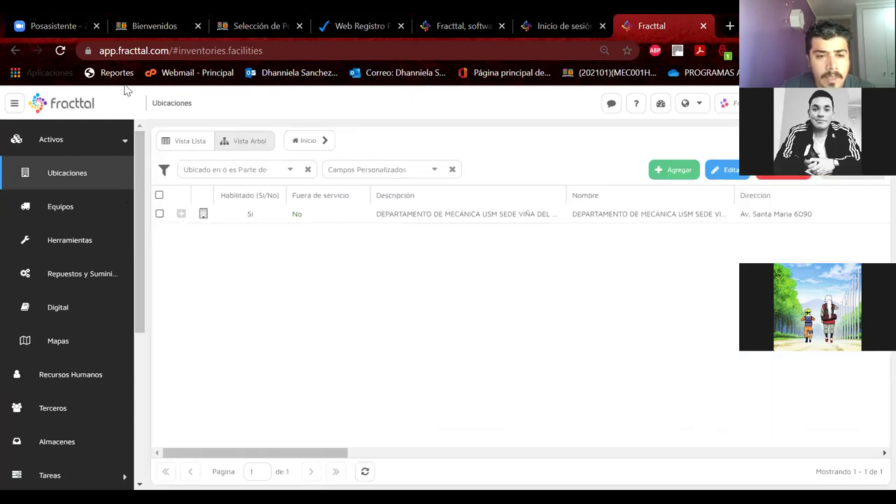
pyautogui.click(183, 217)
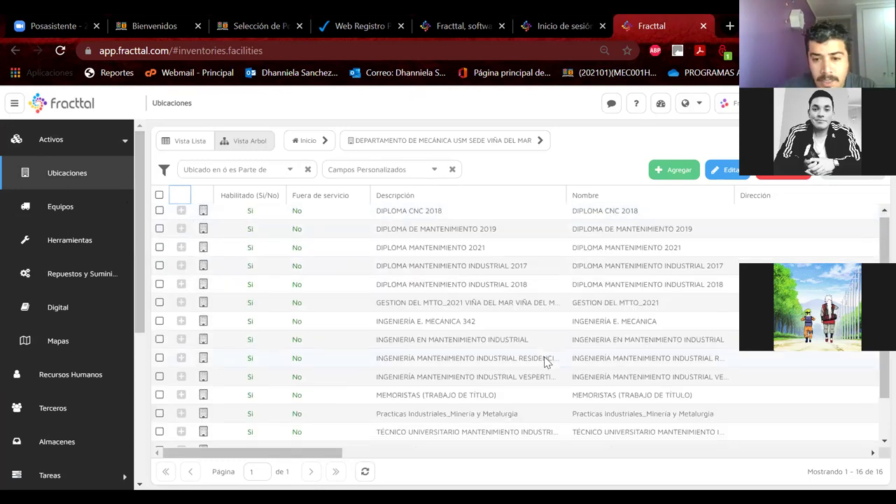
pyautogui.scroll(-2, 543, 356)
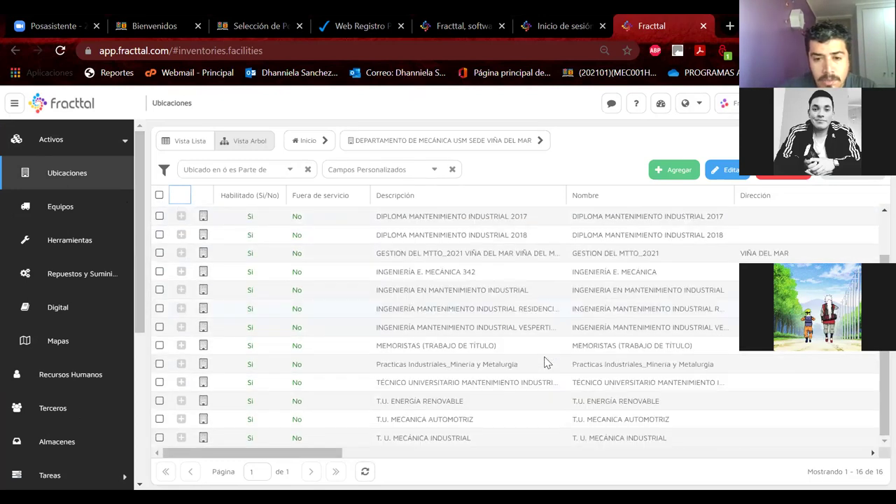
pyautogui.click(181, 420)
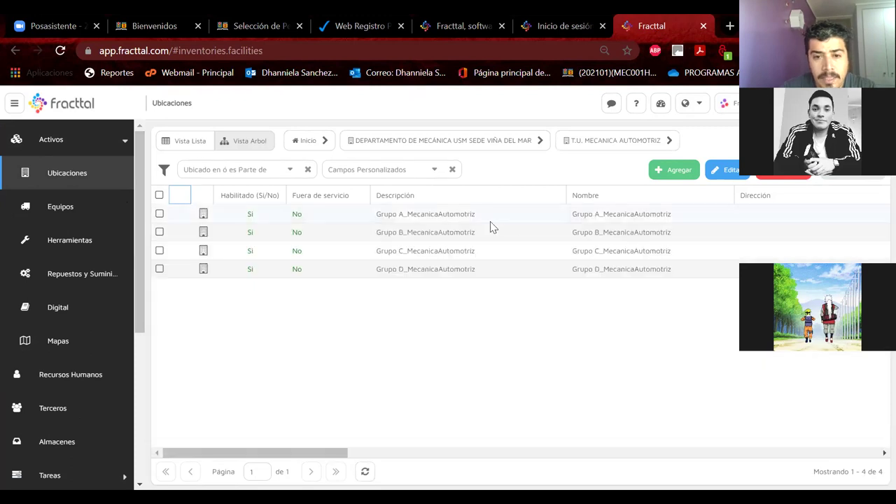
pyautogui.click(341, 221)
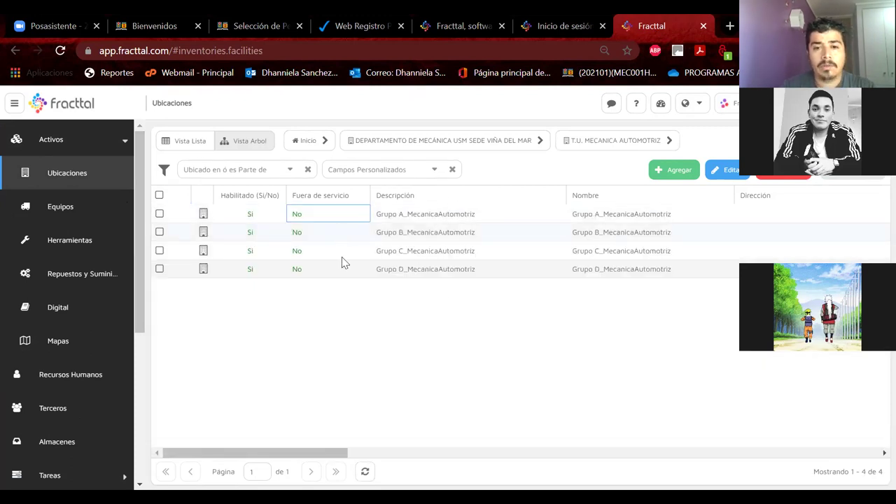
pyautogui.click(451, 273)
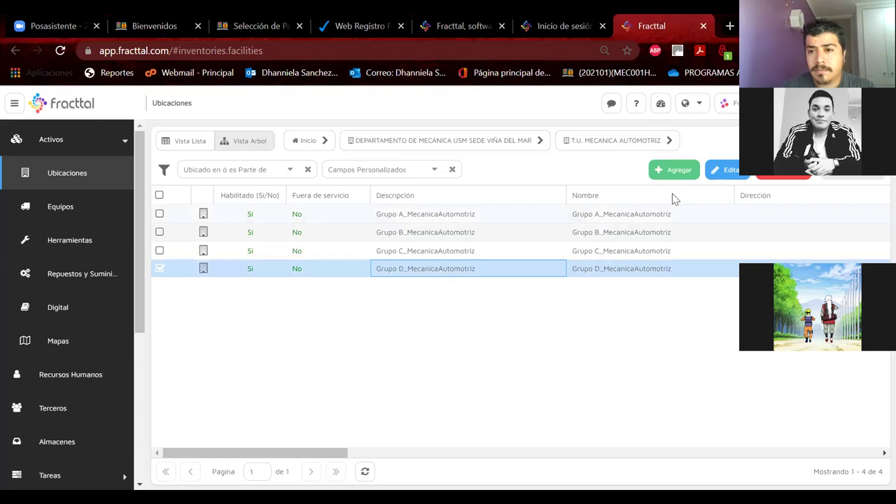
pyautogui.click(715, 172)
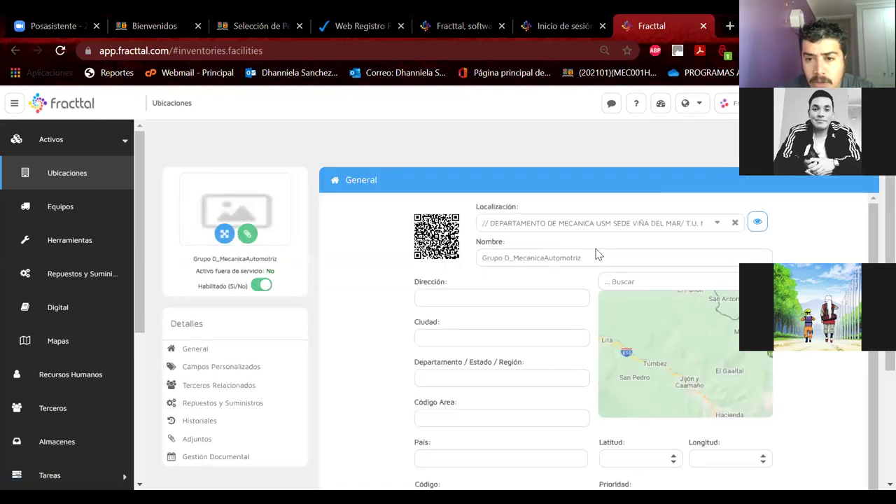
# Step: Copy Grupo D's name into a new location, change D to E, and save Grupo E_MecanicaAutomotriz
pyautogui.tripleClick(536, 260)
pyautogui.hotkey('ctrl', 'c')
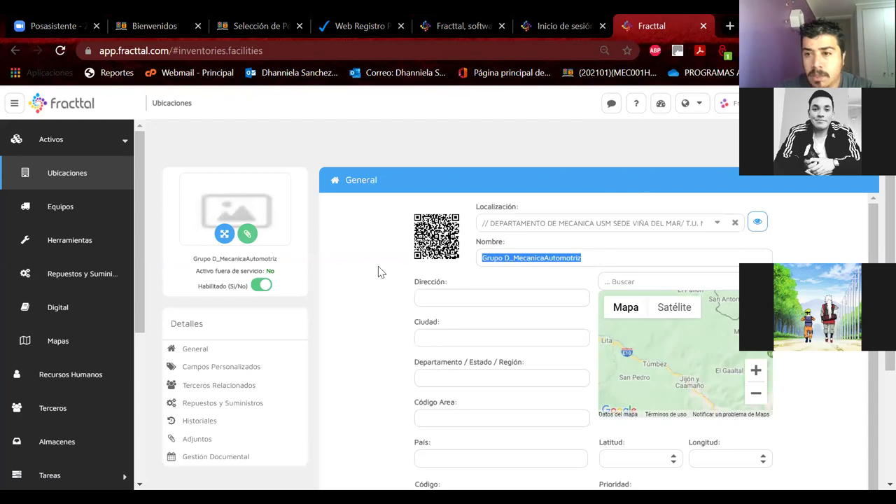
pyautogui.press('Escape')
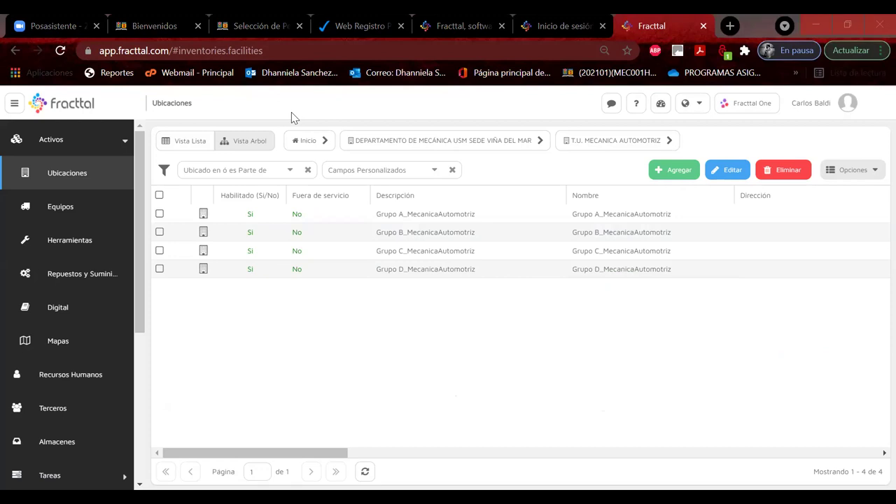
pyautogui.click(677, 173)
pyautogui.click(518, 264)
pyautogui.hotkey('ctrl', 'v')
pyautogui.moveTo(511, 257); pyautogui.dragTo(504, 257)
pyautogui.write('E')
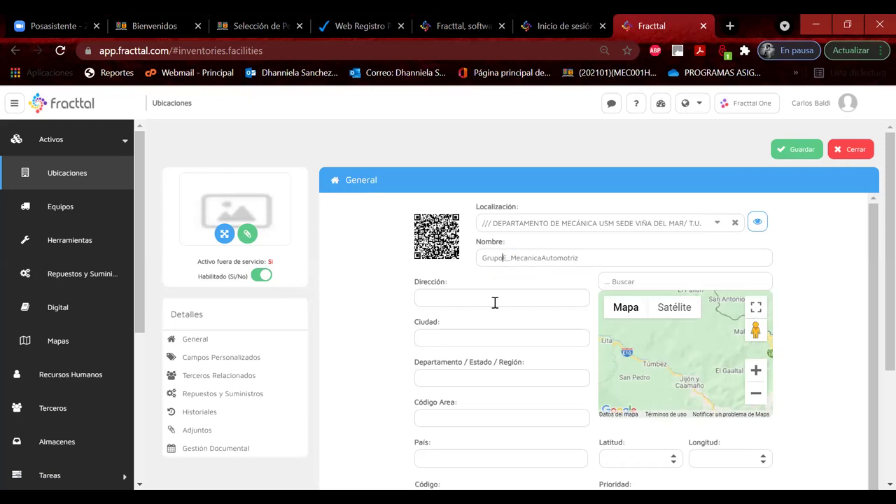
pyautogui.moveTo(587, 257); pyautogui.dragTo(436, 259)
pyautogui.hotkey('ctrl', 'c')
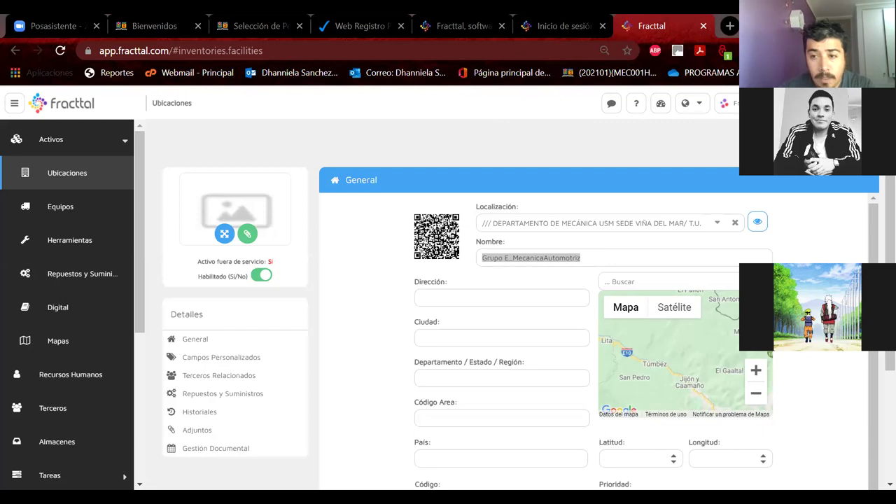
pyautogui.press('Return')
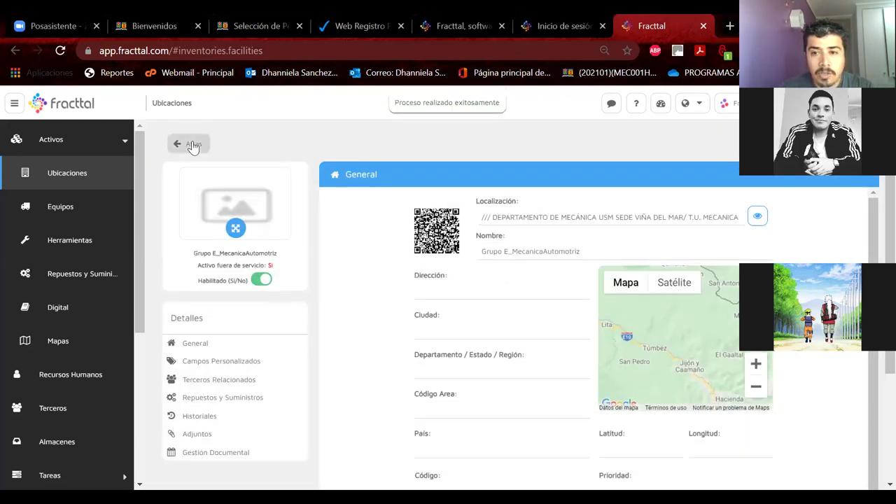
pyautogui.click(193, 145)
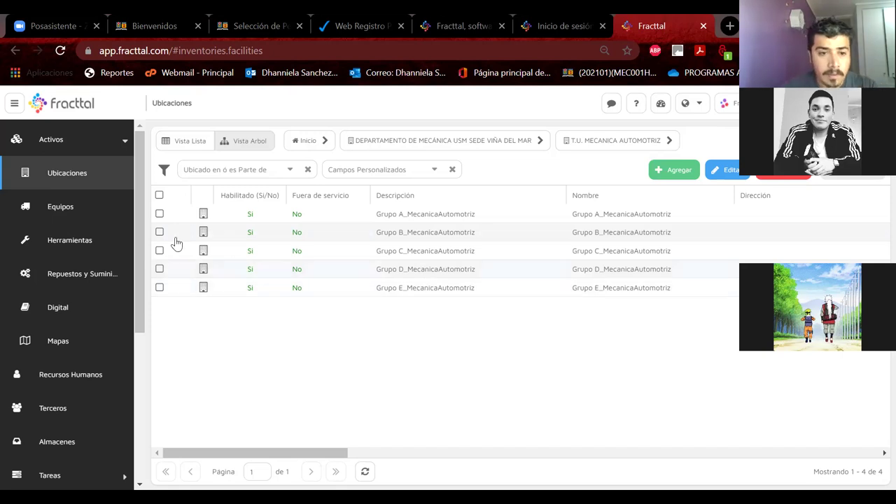
# Step: Open the Recursos Humanos personnel list
pyautogui.click(55, 381)
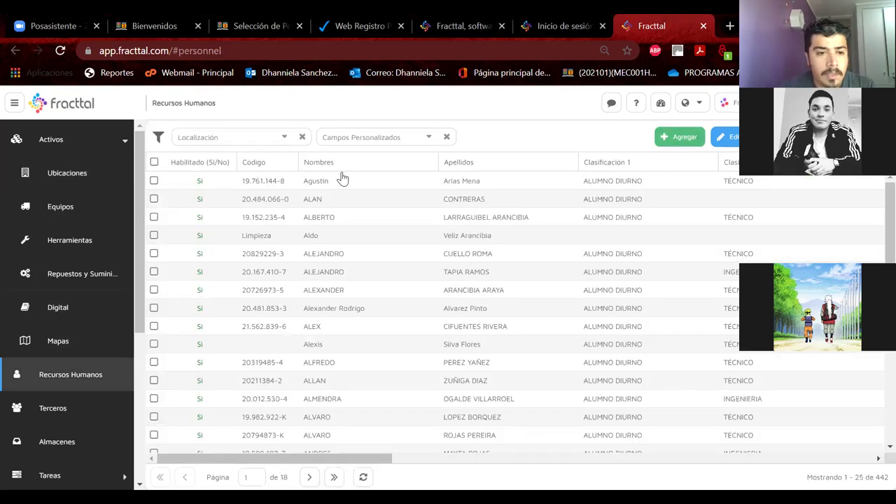
# Step: Start a new person record, entering the student's first name, ID code and surname
pyautogui.click(342, 179)
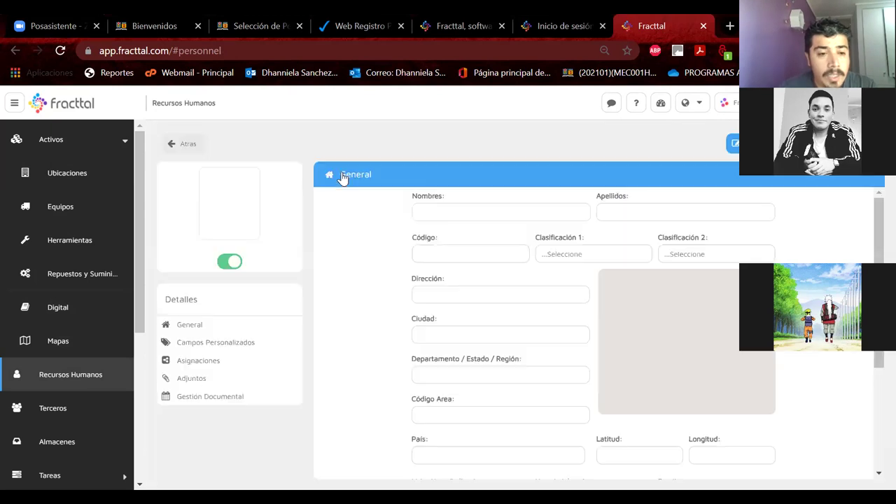
pyautogui.click(458, 211)
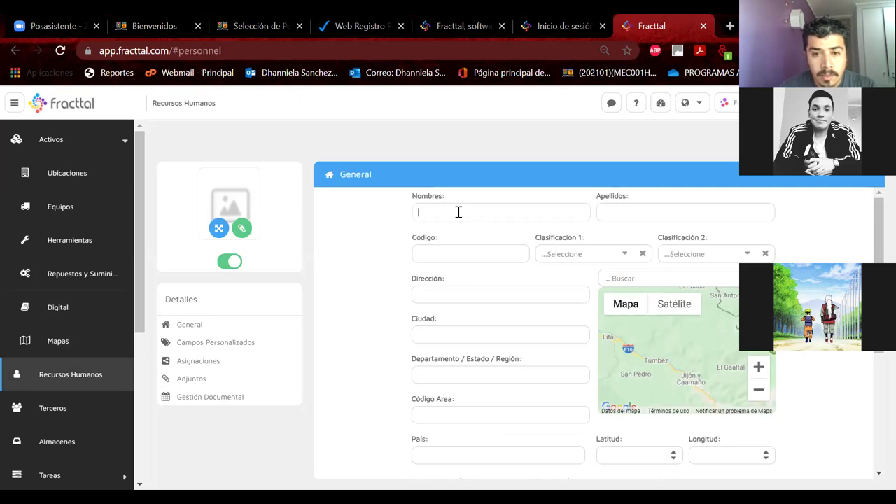
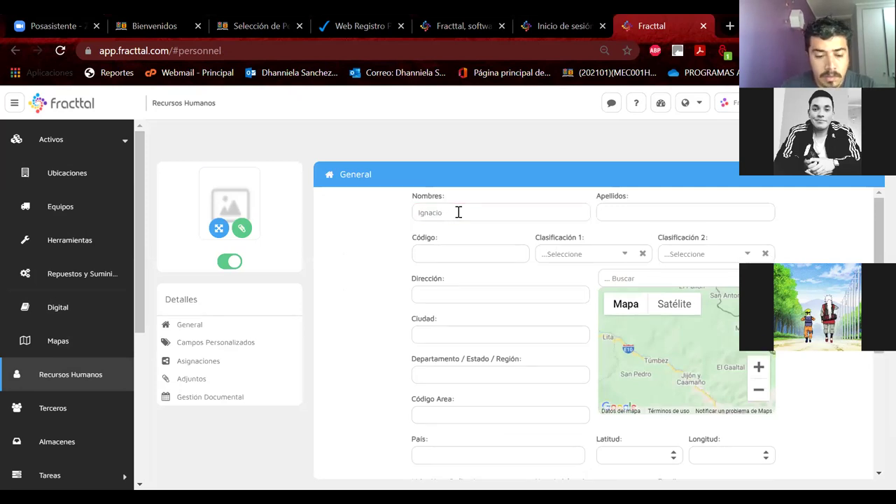
pyautogui.click(435, 256)
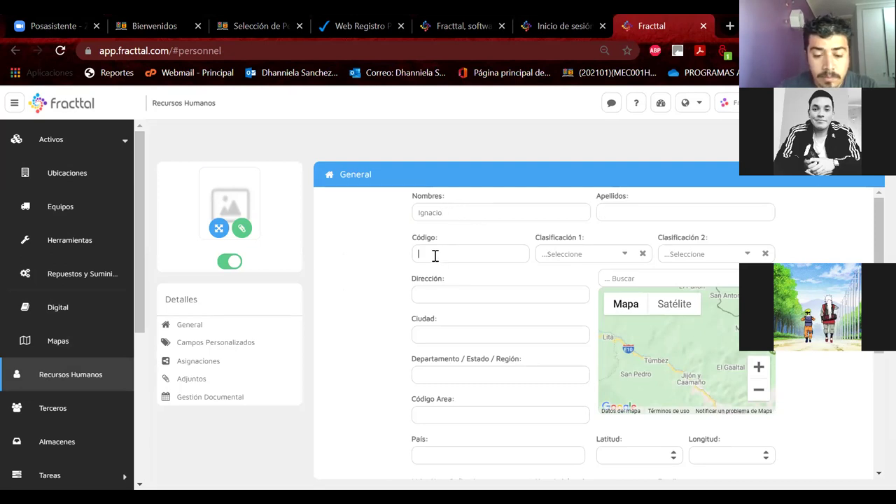
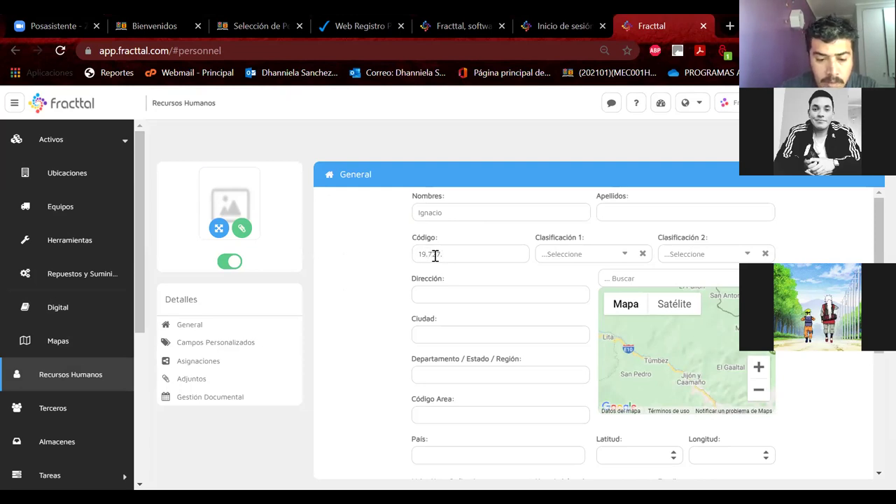
pyautogui.click(644, 206)
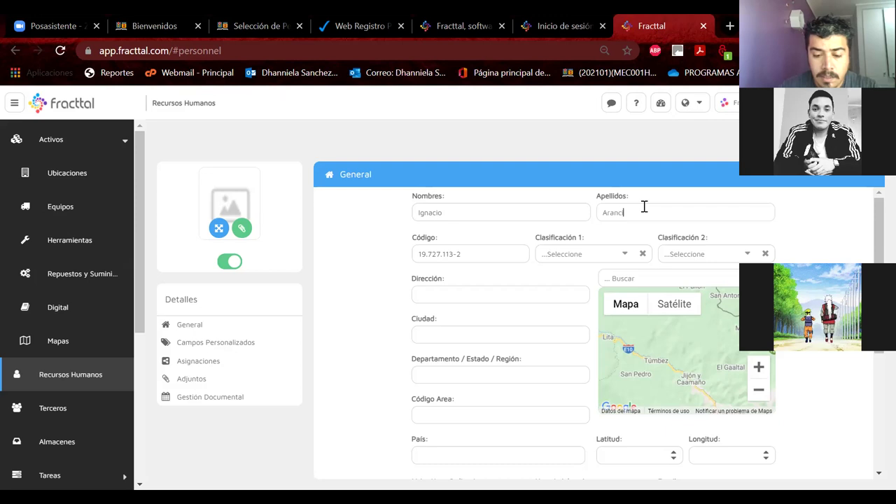
# Step: Set classifications ALUMNO DIURNO and TÉCNICO, location Grupo E_MecanicaAutomotriz, then return to the list
pyautogui.click(622, 257)
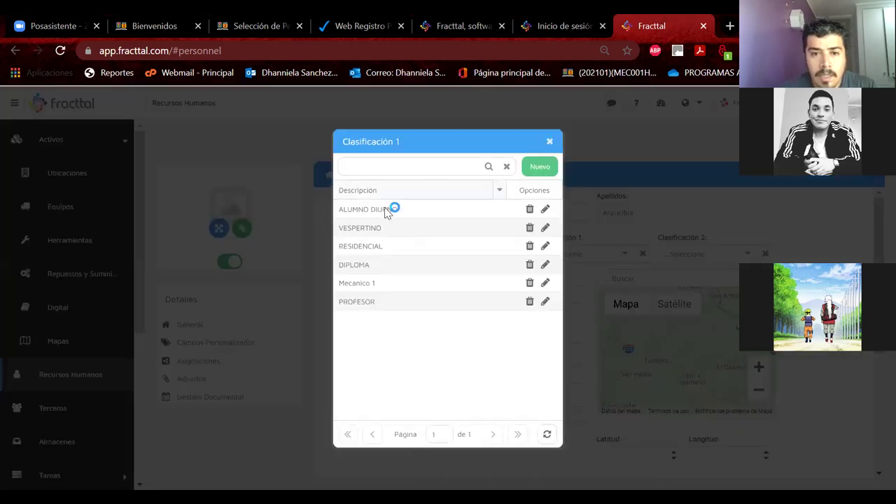
pyautogui.click(384, 210)
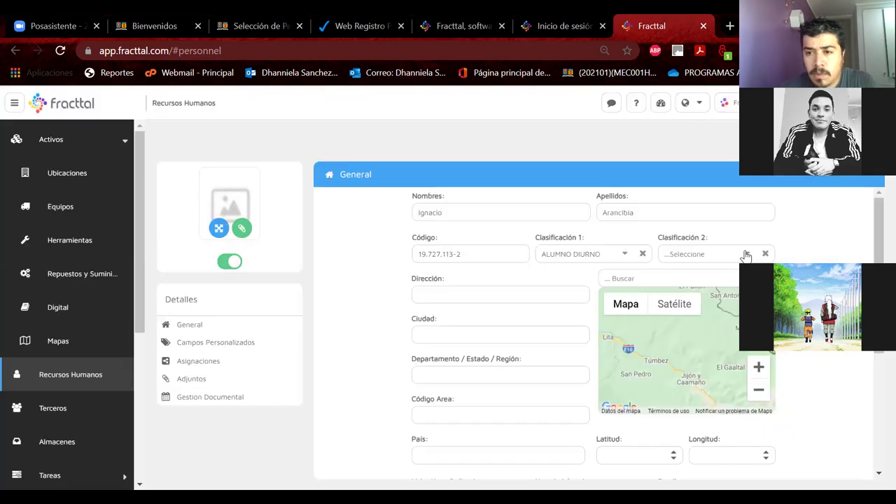
pyautogui.click(746, 255)
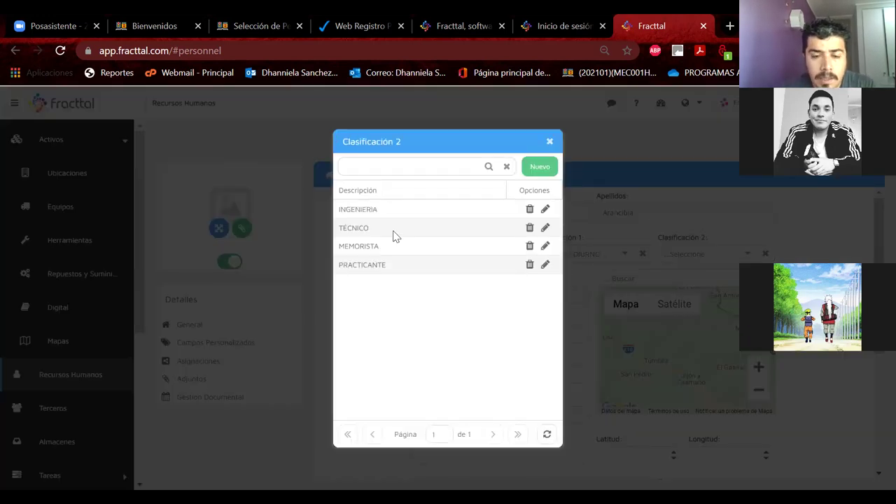
pyautogui.click(393, 234)
pyautogui.scroll(-1, 716, 380)
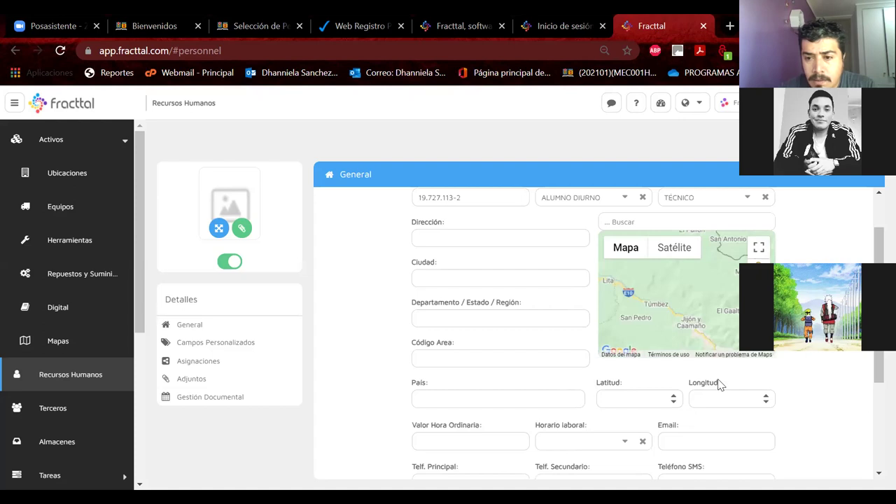
pyautogui.scroll(-3, 743, 366)
pyautogui.click(746, 366)
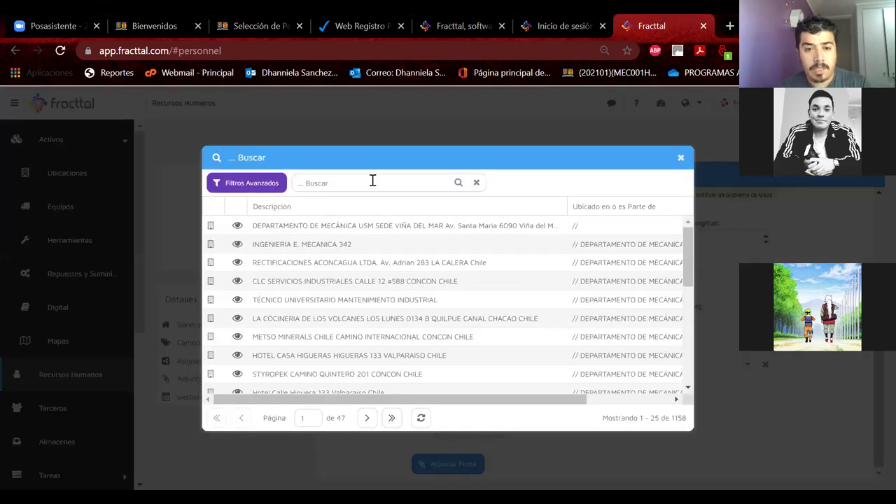
pyautogui.click(372, 180)
pyautogui.hotkey('ctrl', 'v')
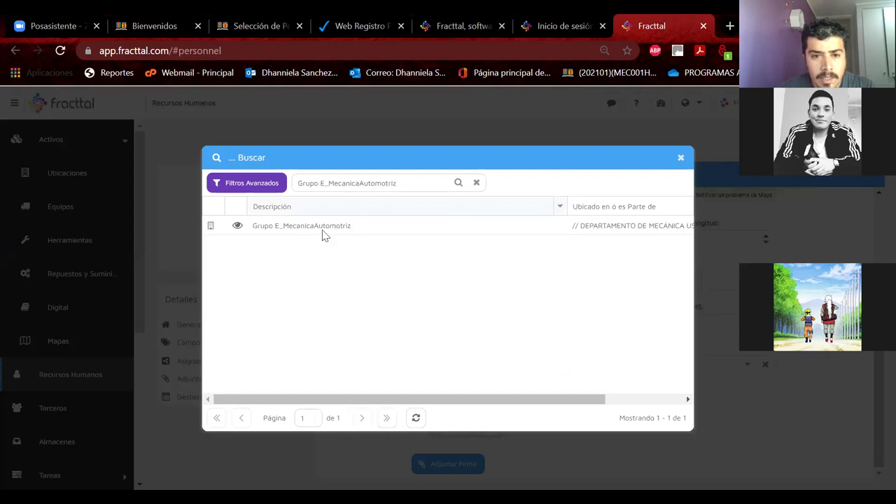
pyautogui.click(321, 228)
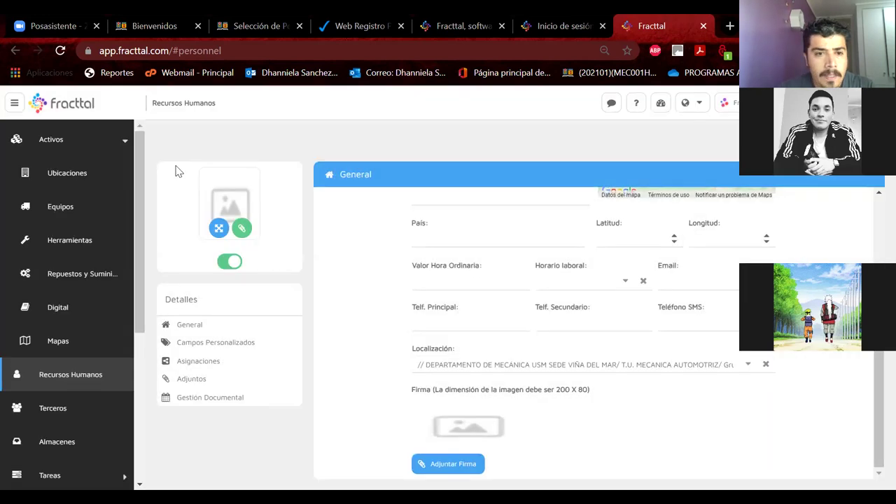
pyautogui.click(195, 149)
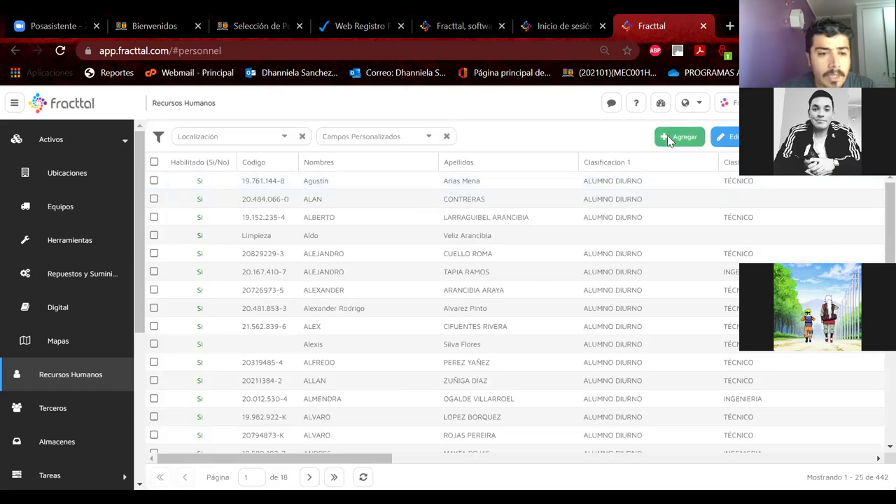
# Step: Add another person, entering the student's full name and the pasted ID code
pyautogui.click(670, 137)
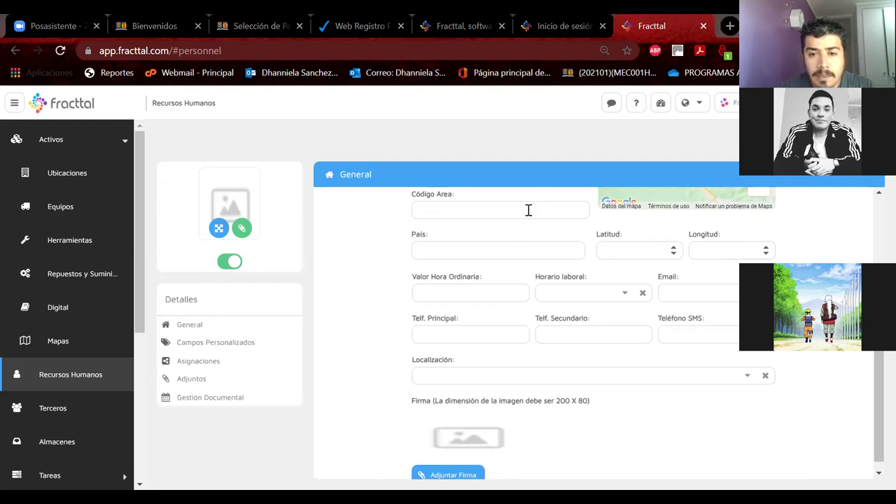
pyautogui.scroll(3, 513, 241)
pyautogui.click(466, 213)
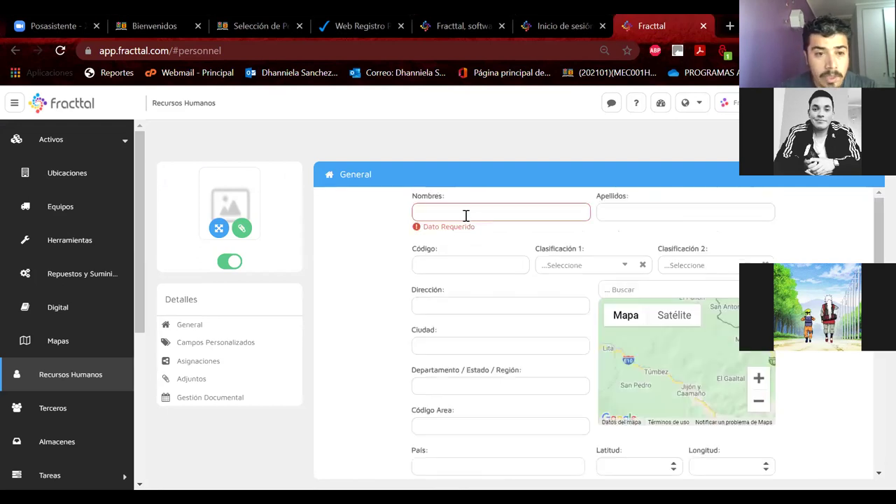
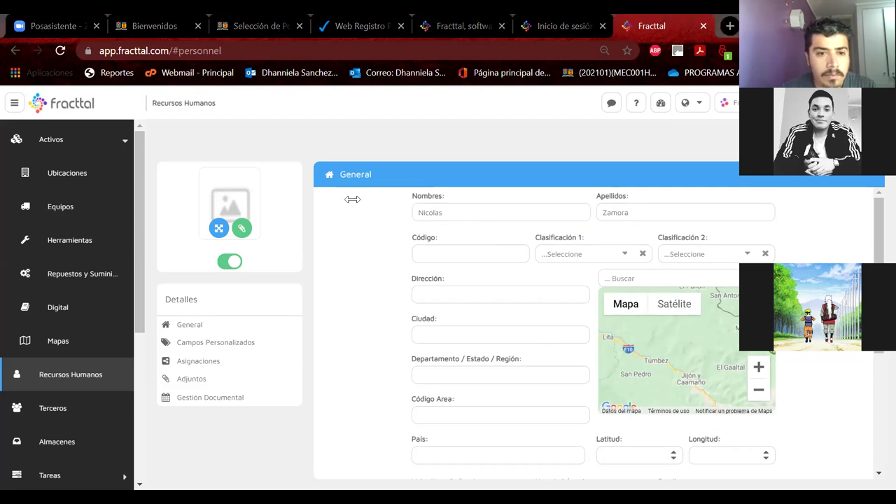
pyautogui.click(451, 250)
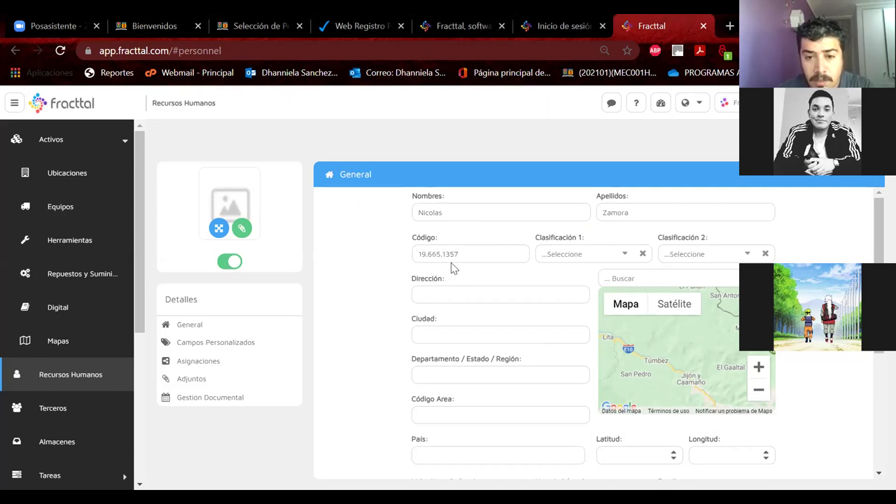
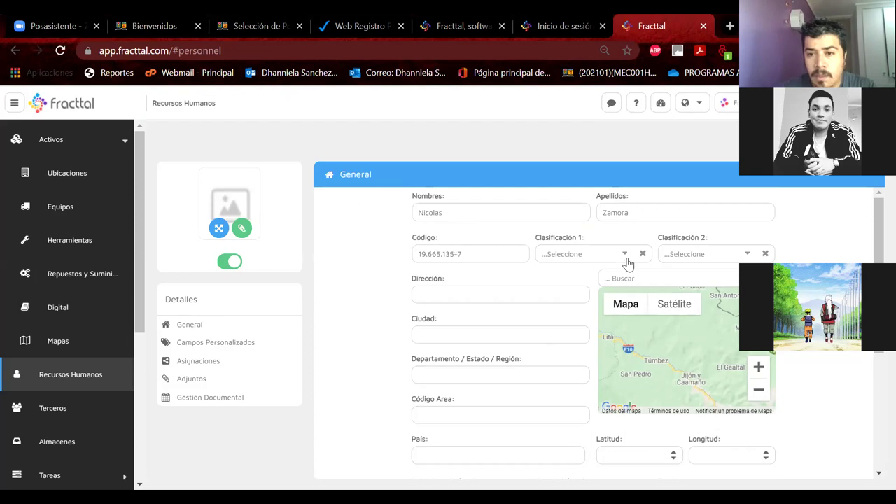
# Step: Set Clasificación 1 to ALUMNO DIURNO and Clasificación 2 to TÉCNICO
pyautogui.click(625, 255)
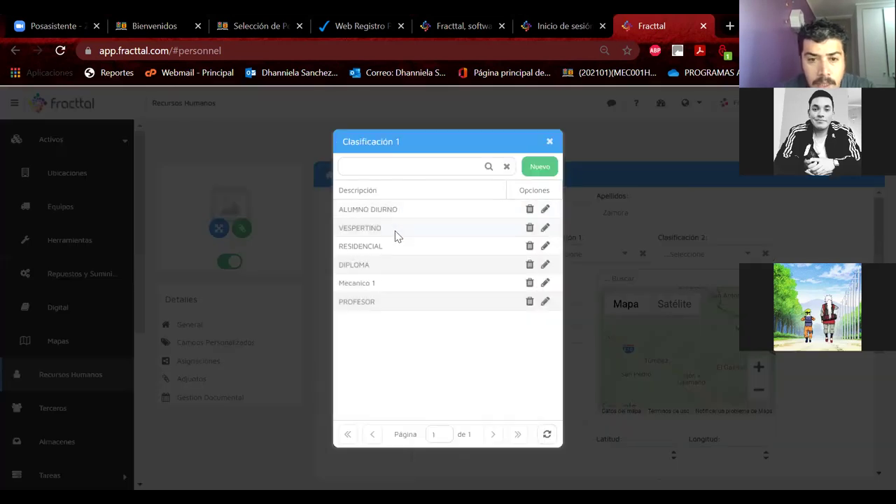
pyautogui.click(393, 210)
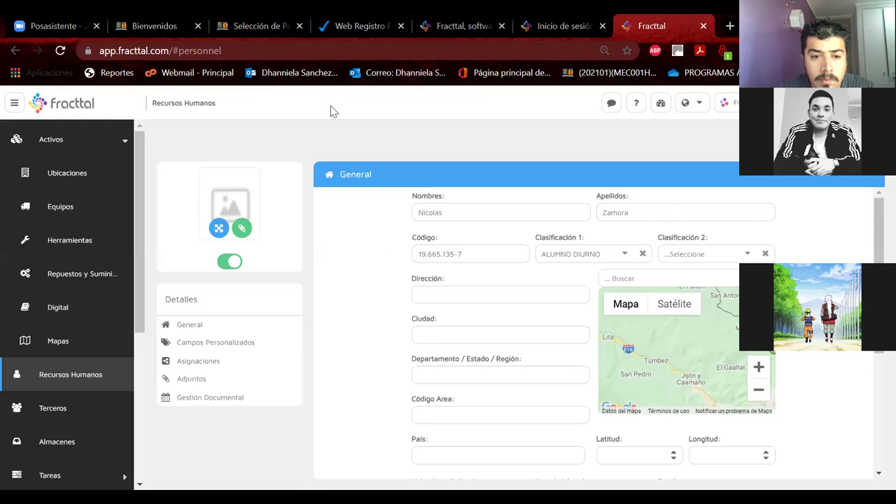
pyautogui.click(746, 254)
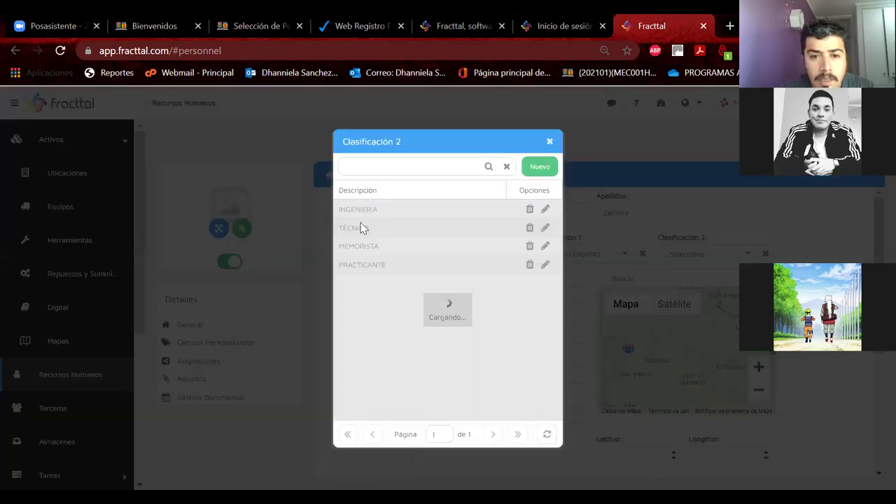
pyautogui.click(358, 228)
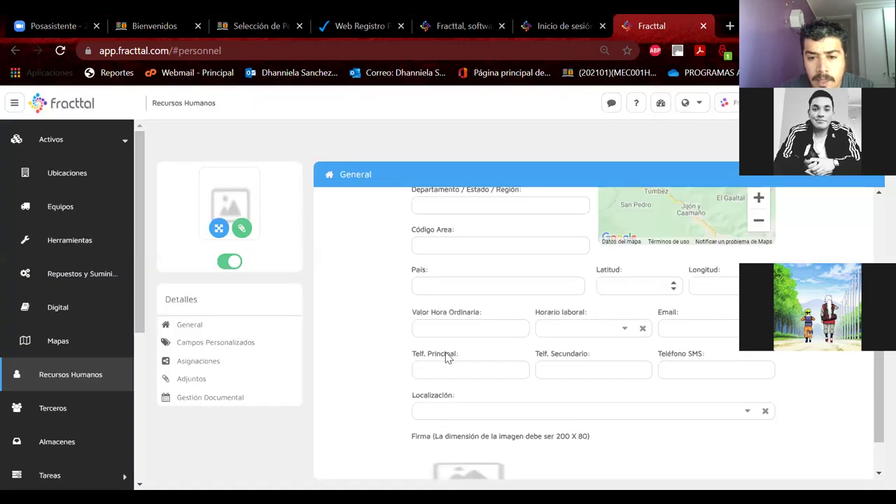
pyautogui.scroll(-1, 630, 378)
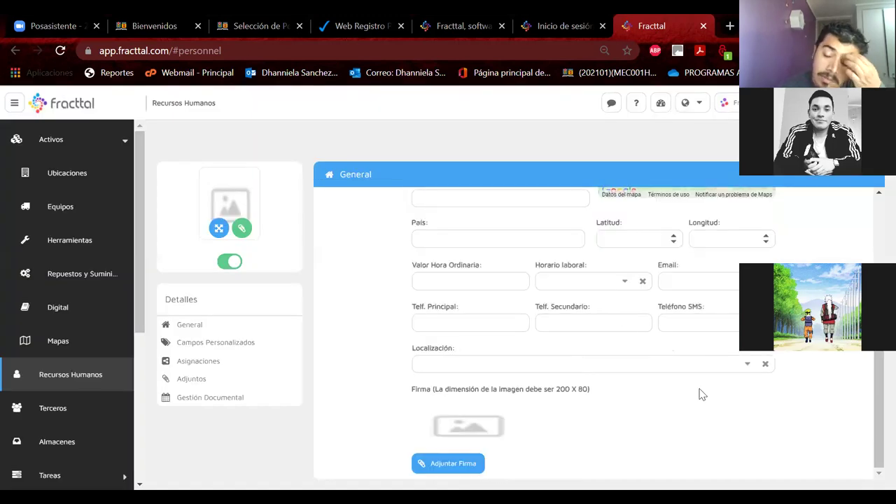
# Step: Search 'Grupo E', assign Grupo E_MecanicaAutomotriz as Localización, and return to the personnel list
pyautogui.click(748, 369)
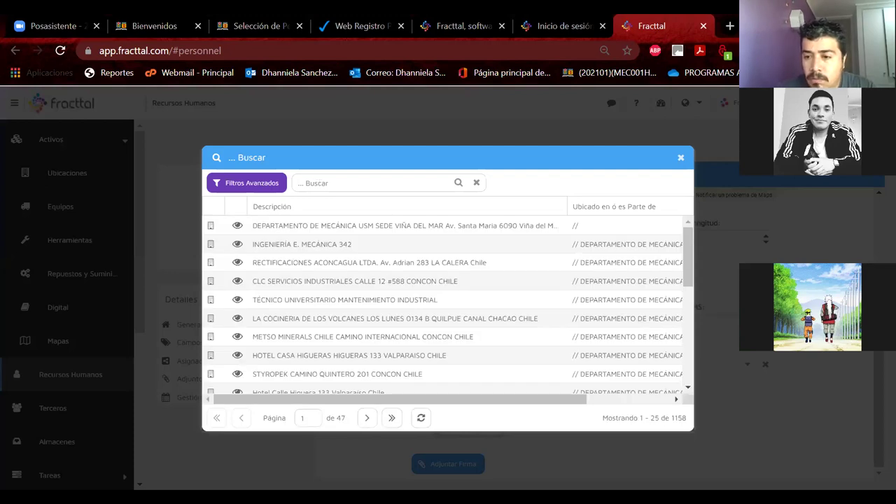
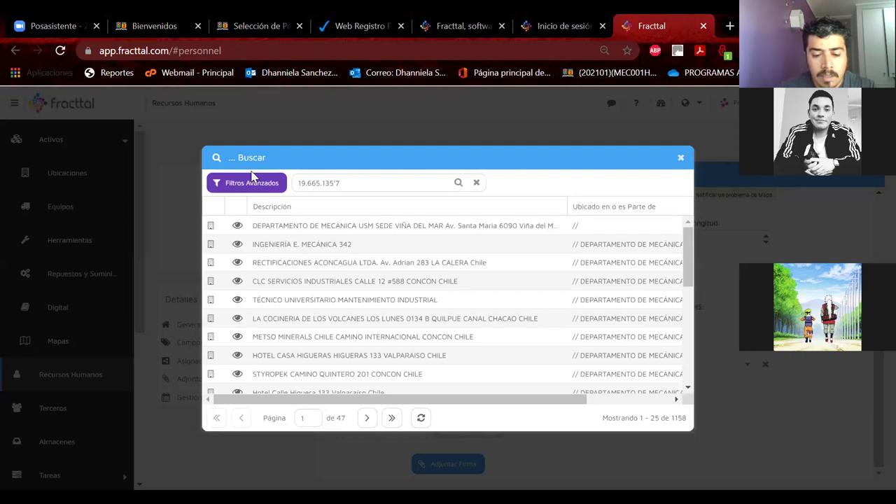
pyautogui.hotkey('ctrl', 'a')
pyautogui.write('F')
pyautogui.write('r')
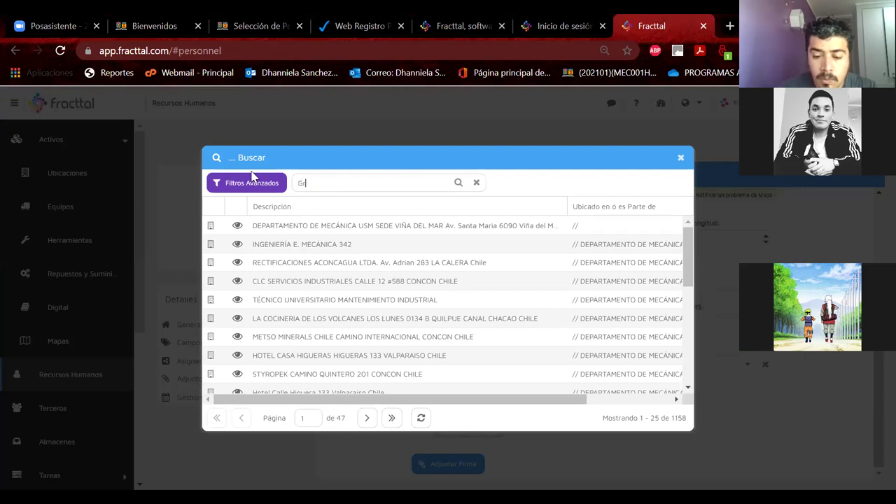
pyautogui.write('upo E')
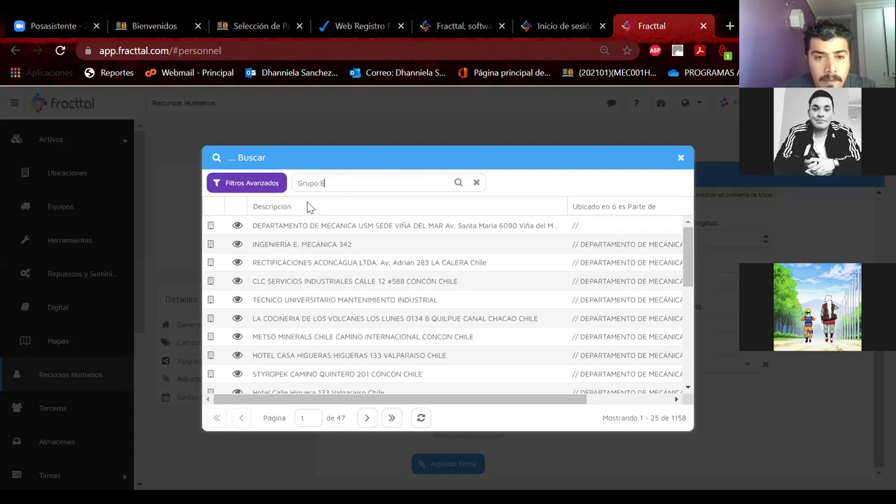
pyautogui.click(348, 244)
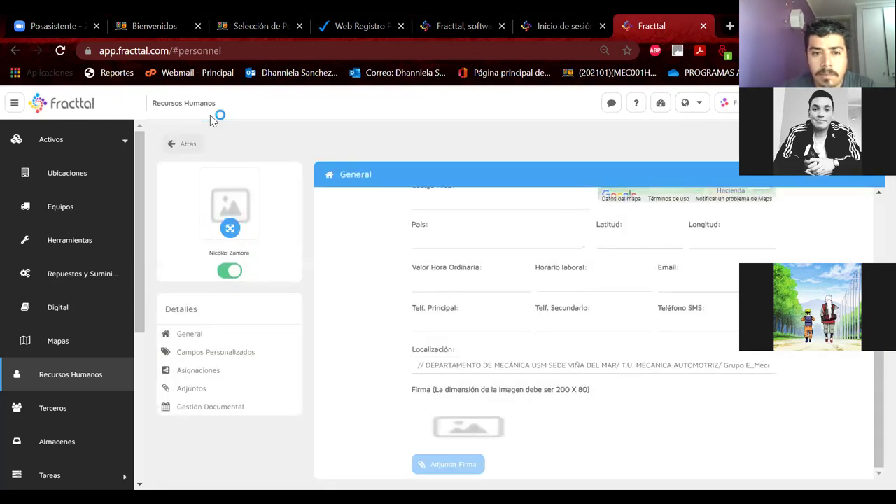
pyautogui.click(181, 149)
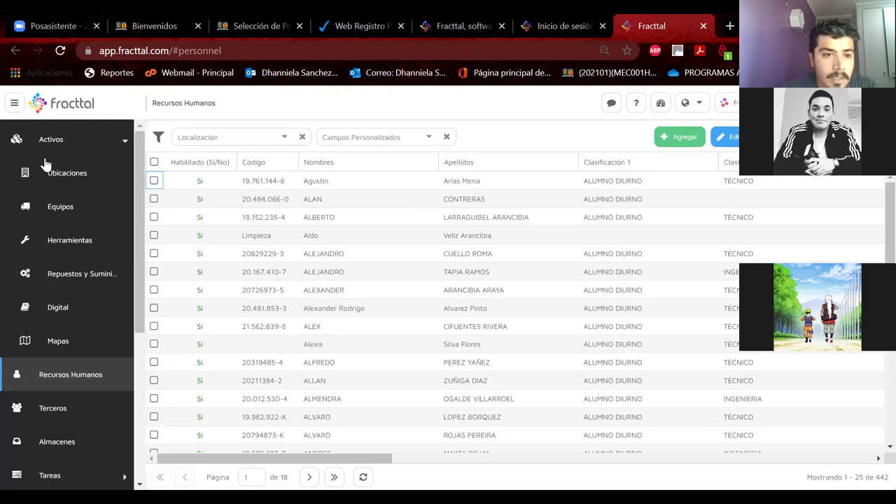
# Step: Collapse Activos and open Configuración to show the Cuentas de Usuarios list again
pyautogui.click(112, 144)
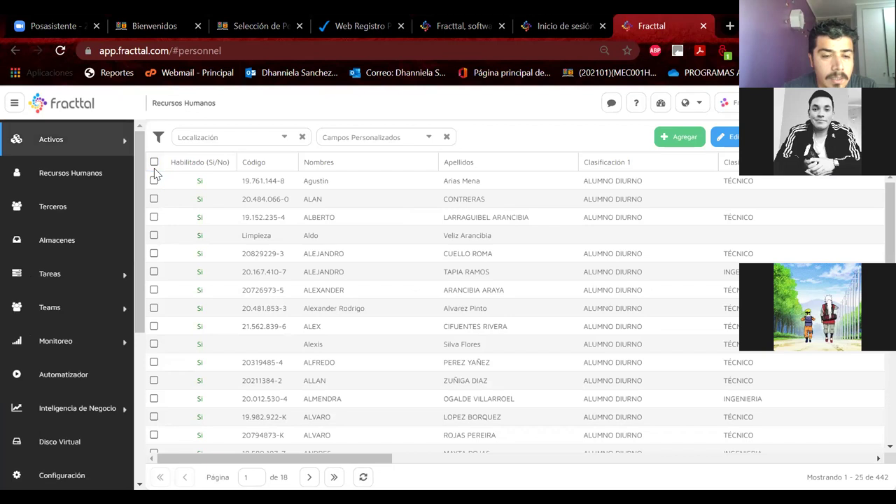
pyautogui.scroll(-1, 144, 199)
pyautogui.scroll(-1, 140, 226)
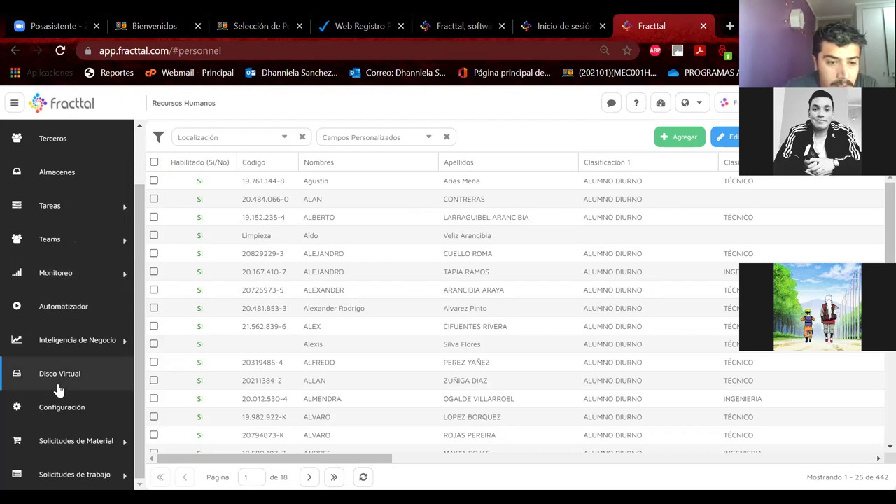
pyautogui.click(61, 405)
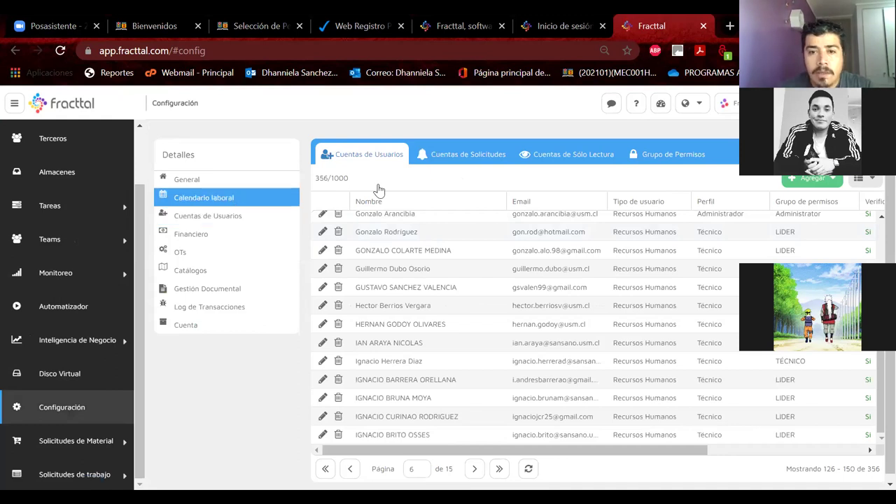
# Step: Add a user from Recursos Humanos, picking the person on page 2 of Buscar personas
pyautogui.click(795, 182)
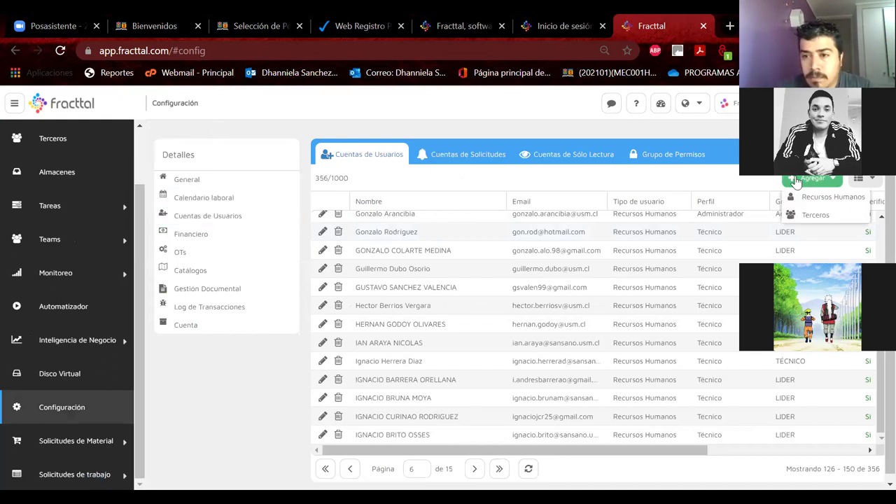
pyautogui.click(813, 197)
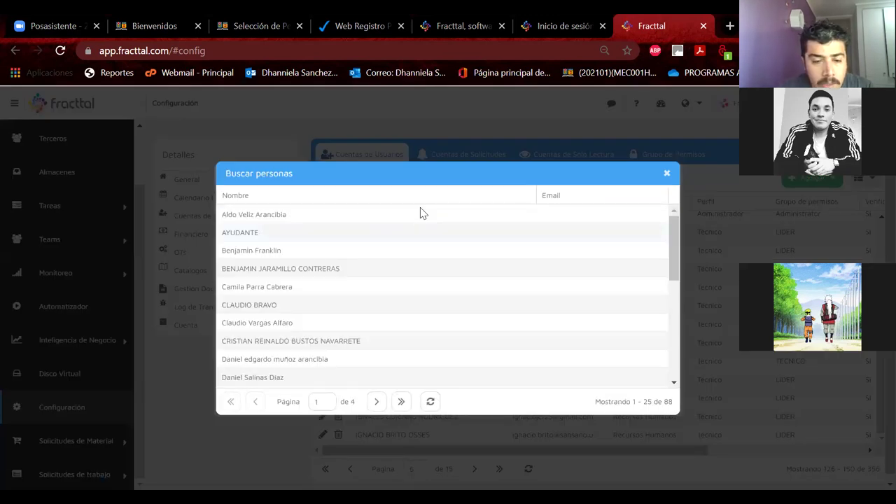
pyautogui.scroll(-3, 324, 277)
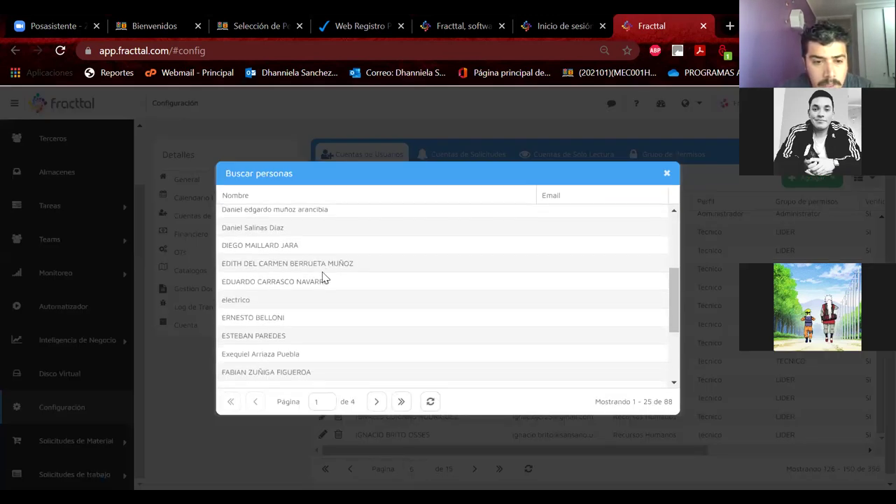
pyautogui.scroll(-3, 324, 278)
pyautogui.click(375, 400)
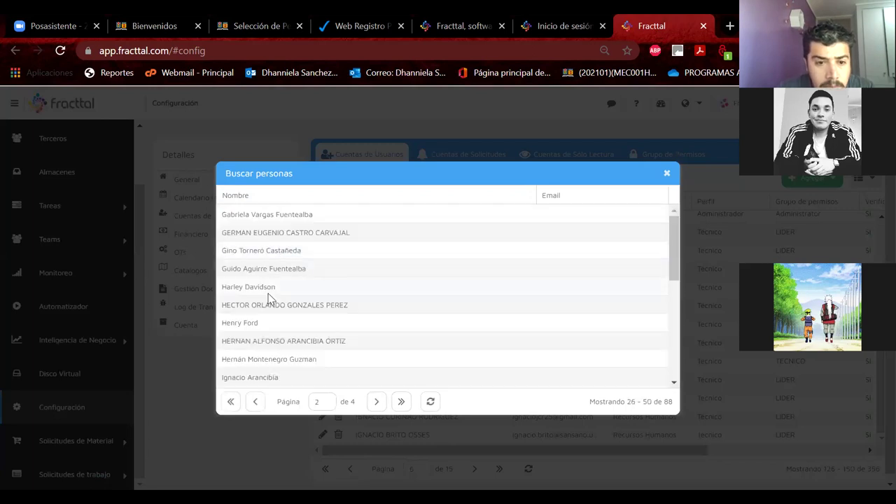
pyautogui.scroll(-2, 270, 296)
pyautogui.click(273, 311)
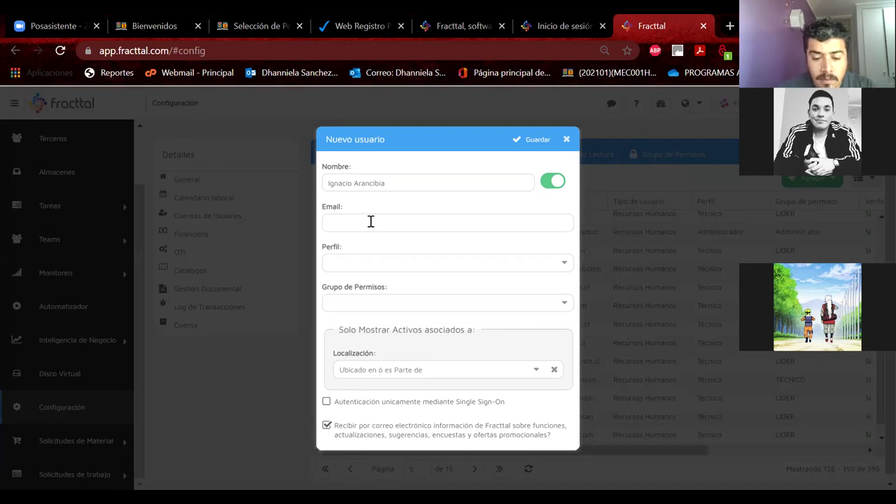
# Step: Enter the user's e-mail, set Perfil to Tecnico and Grupo de Permisos to TÉCNICO
pyautogui.click(371, 221)
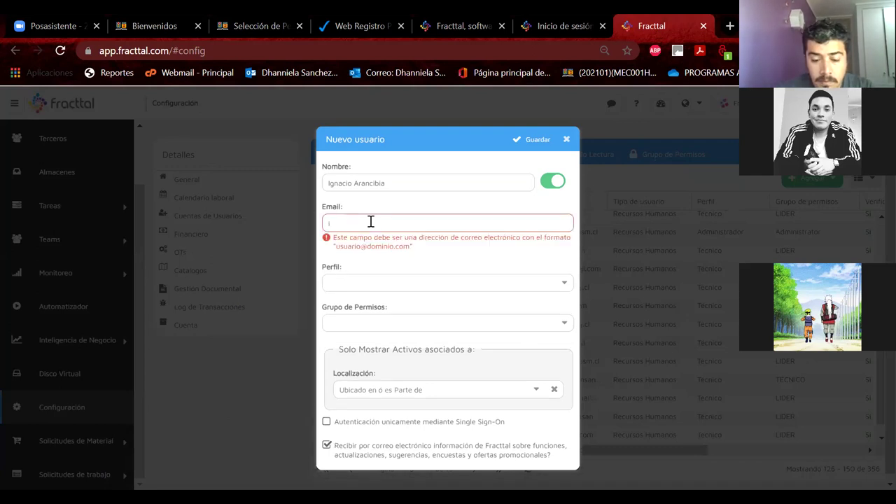
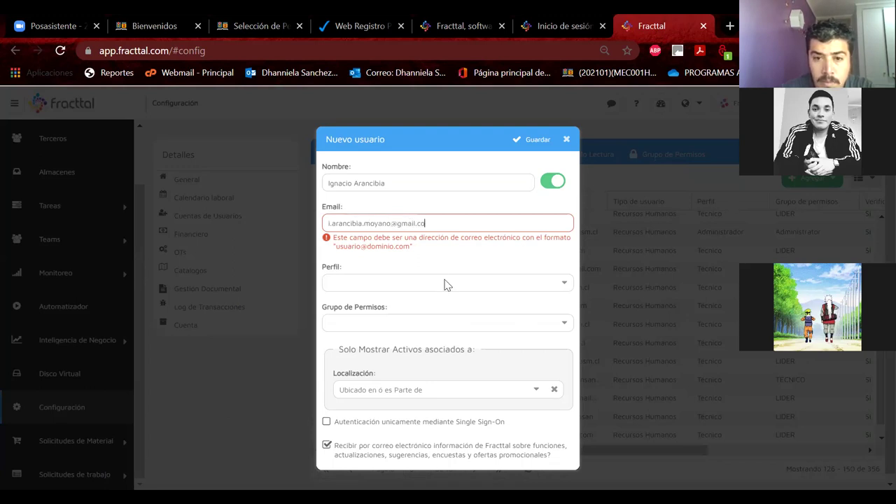
pyautogui.click(389, 259)
pyautogui.click(380, 303)
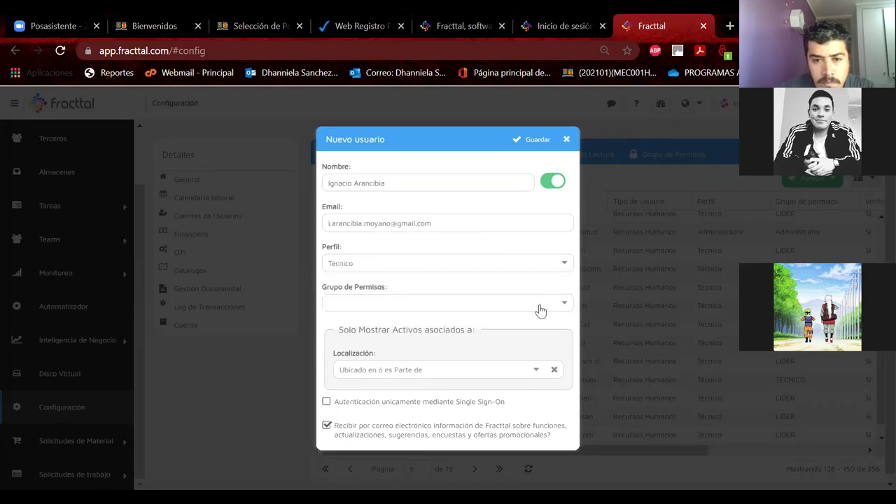
pyautogui.click(540, 305)
pyautogui.click(294, 212)
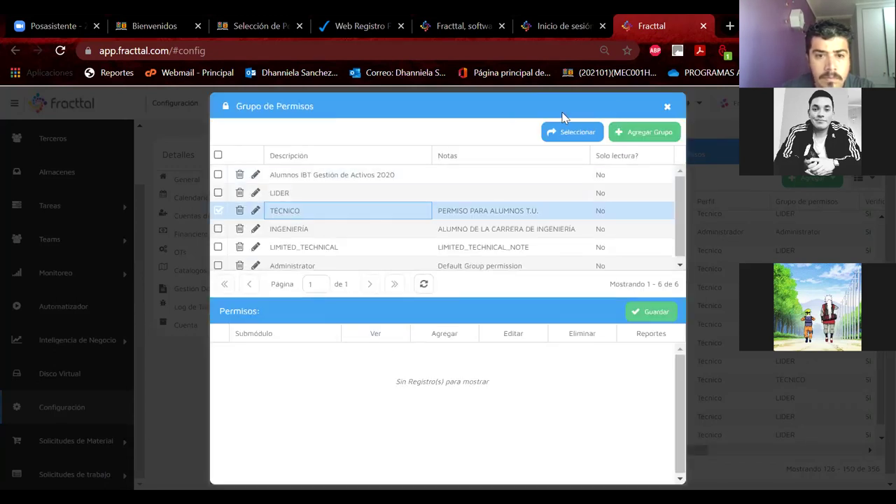
pyautogui.click(551, 139)
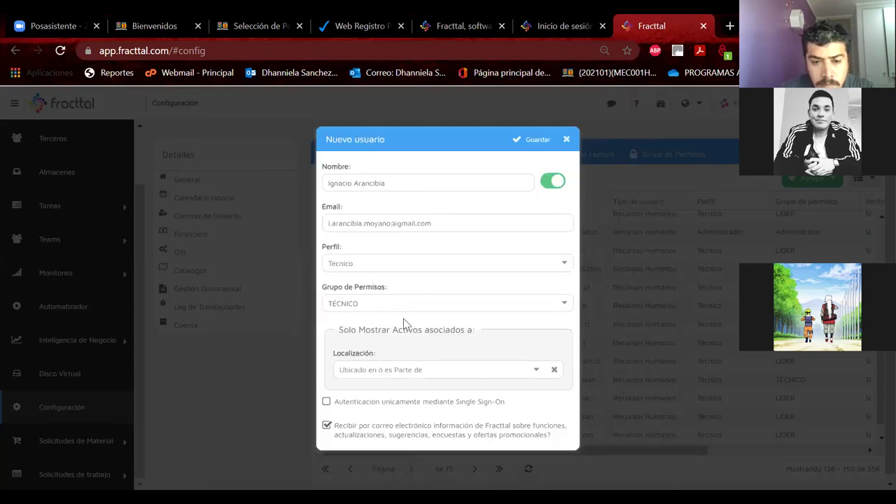
# Step: Assign location Grupo E_MecanicaAutomotriz, save the account, and dismiss the confirmation
pyautogui.click(537, 372)
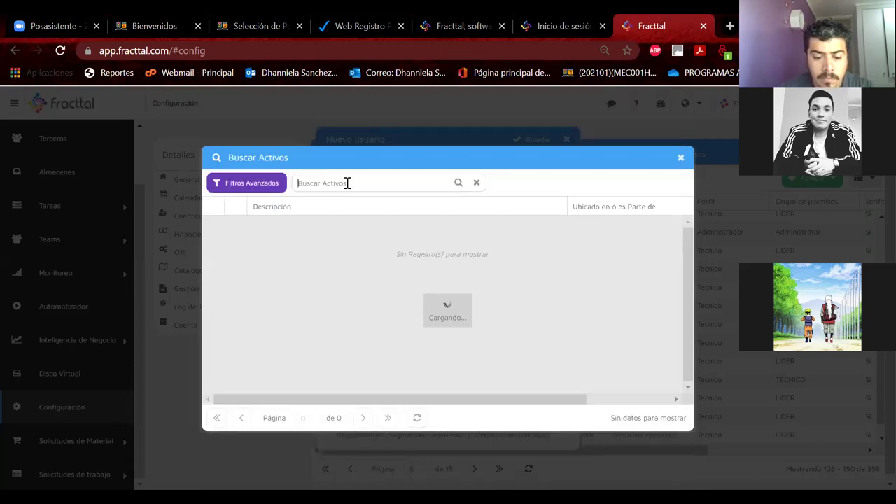
pyautogui.write('grupo E')
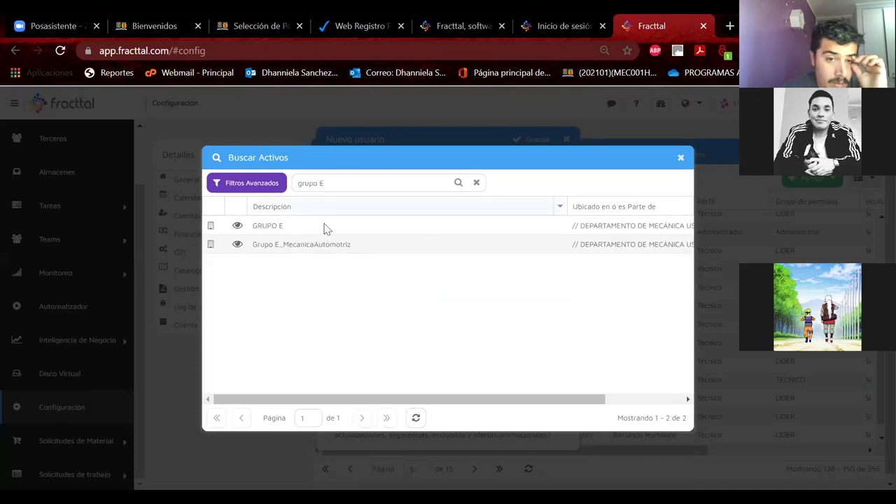
pyautogui.click(311, 246)
pyautogui.doubleClick(310, 246)
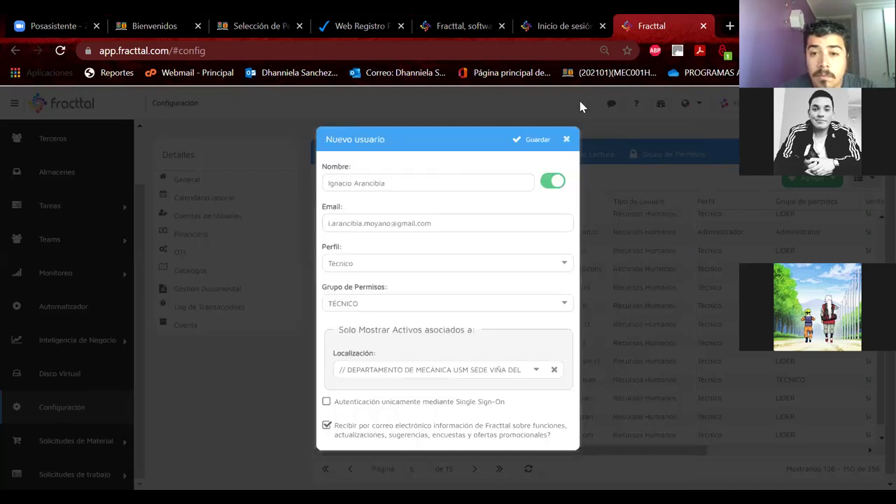
pyautogui.click(529, 137)
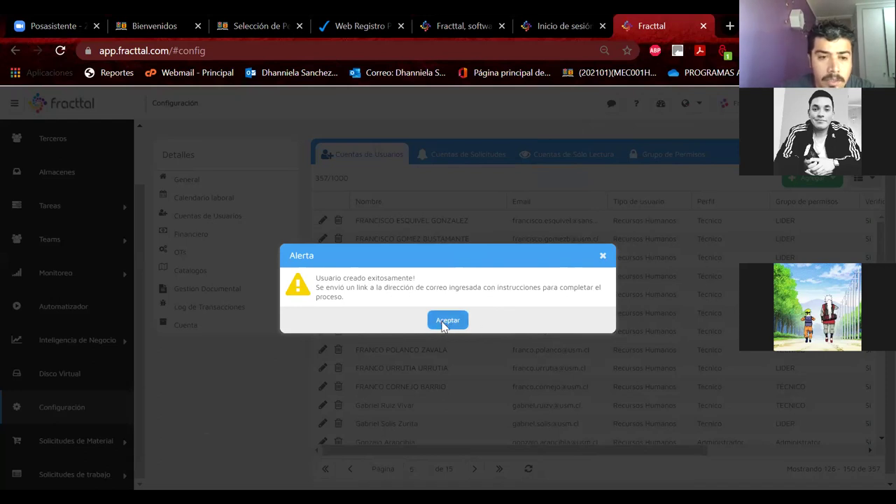
pyautogui.click(443, 326)
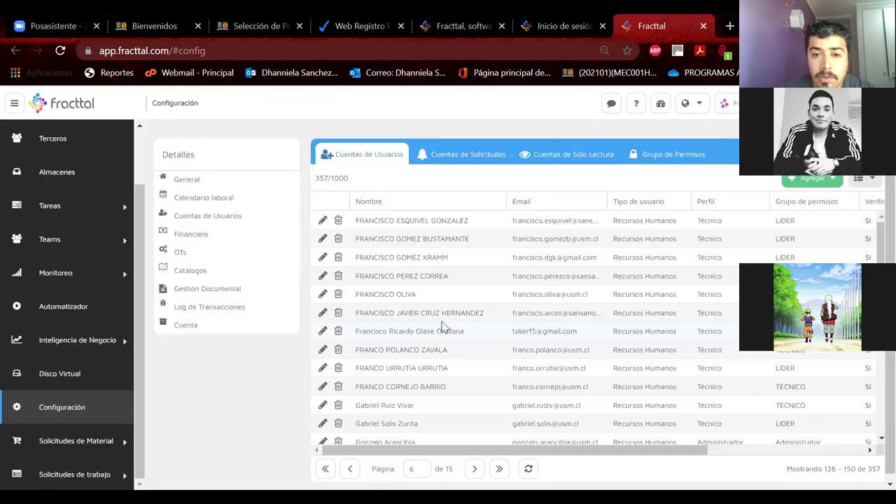
# Step: Add a user from Recursos Humanos, choosing the student on the next page of people
pyautogui.click(814, 177)
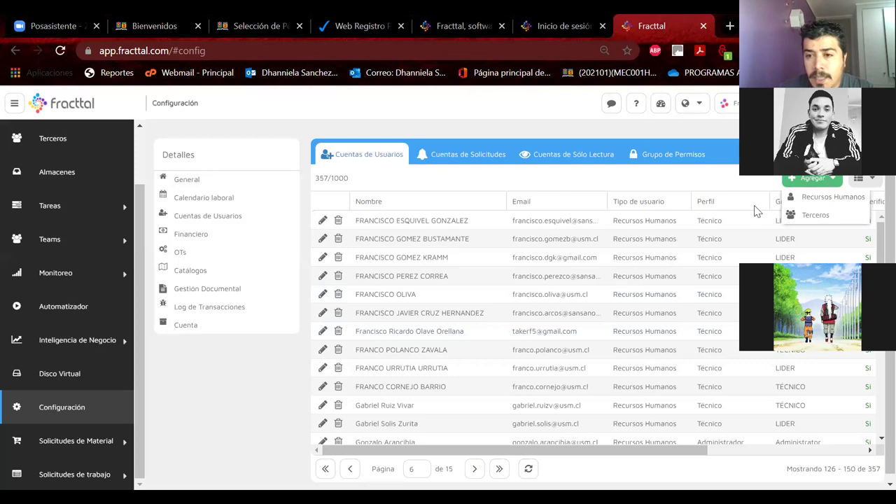
pyautogui.click(832, 196)
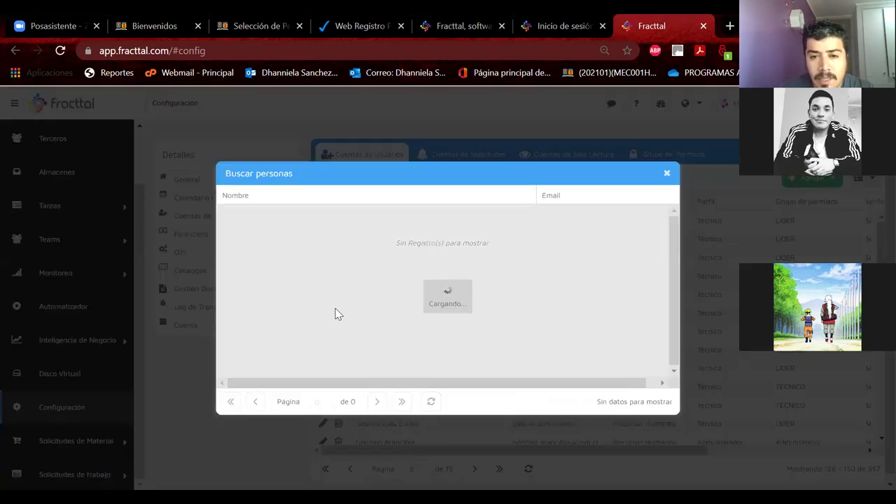
pyautogui.click(376, 403)
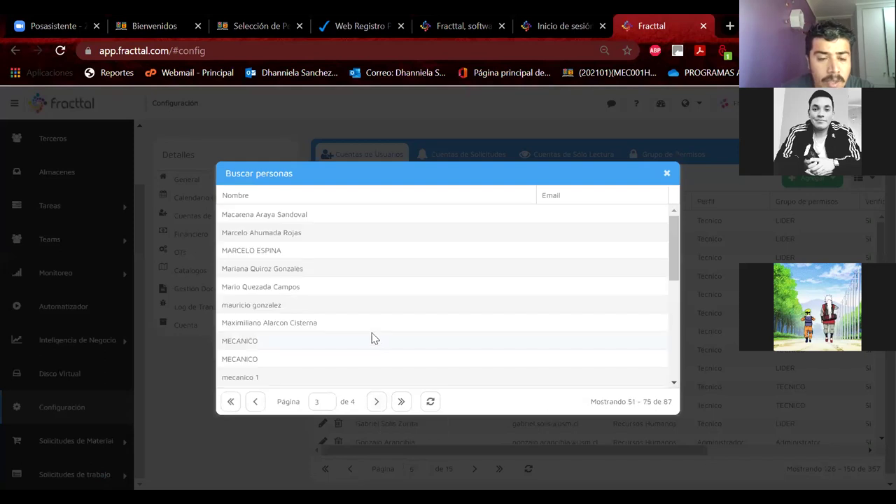
pyautogui.scroll(-3, 372, 338)
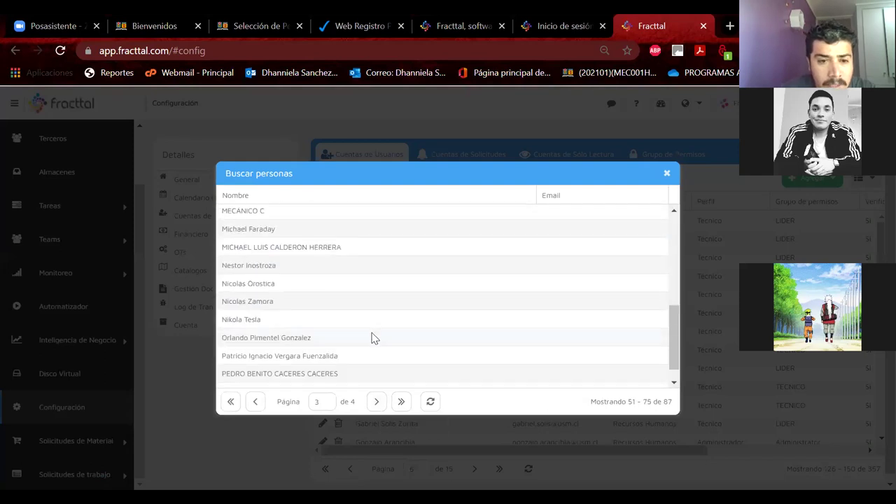
pyautogui.click(274, 303)
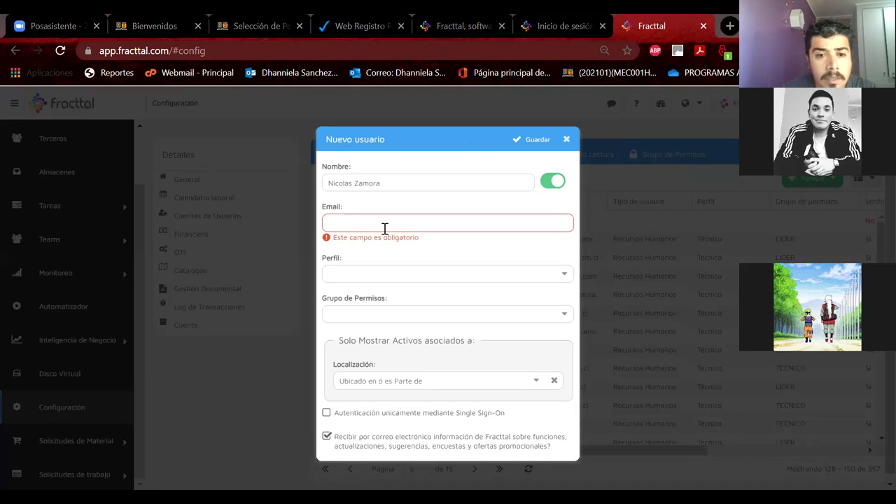
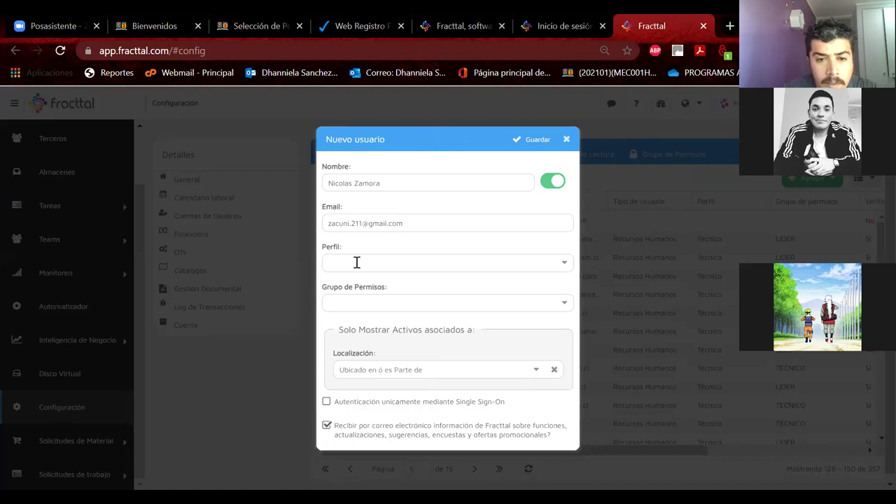
# Step: Enter the student's e-mail, Técnico profile, LIDER permissions and Grupo E_MecanicaAutomotriz location
pyautogui.click(564, 265)
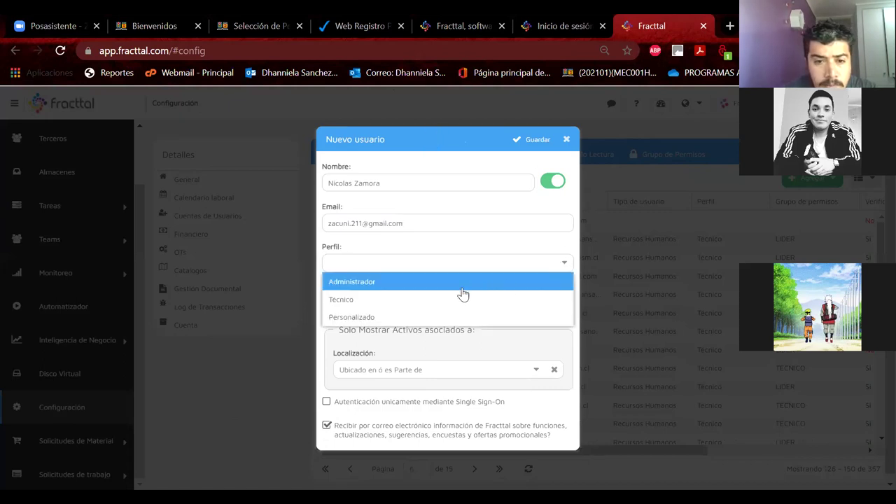
pyautogui.click(401, 307)
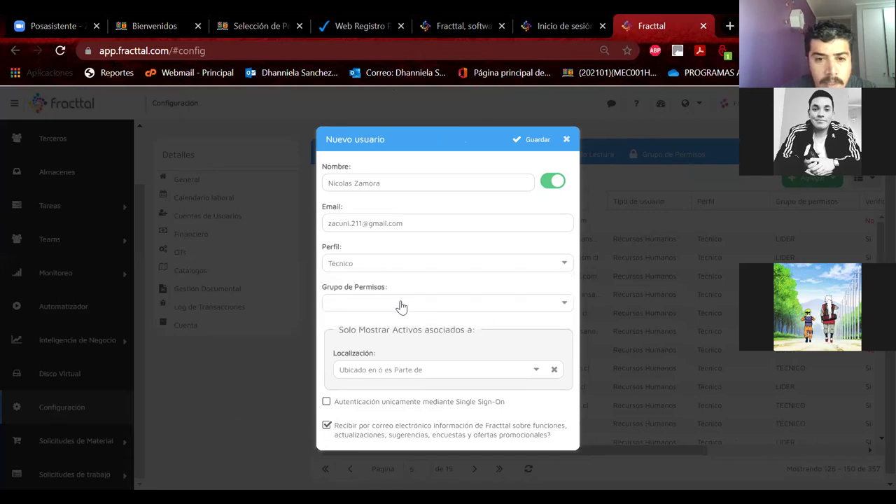
pyautogui.click(564, 307)
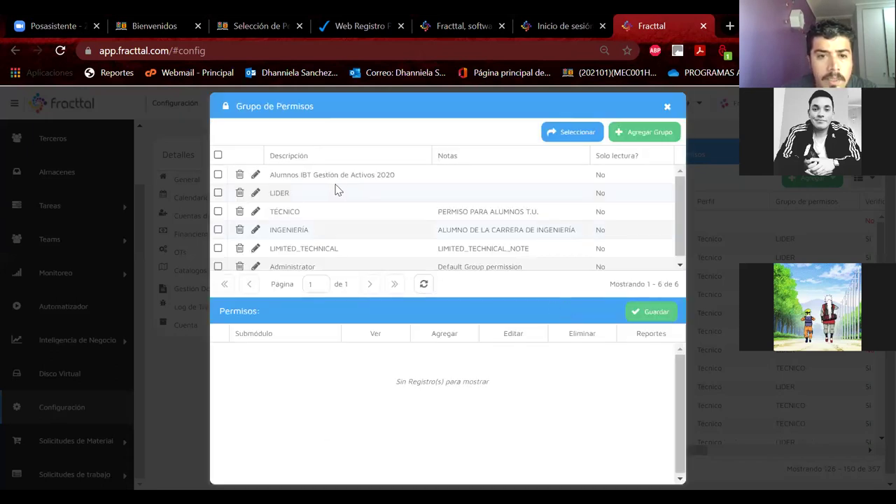
pyautogui.click(298, 199)
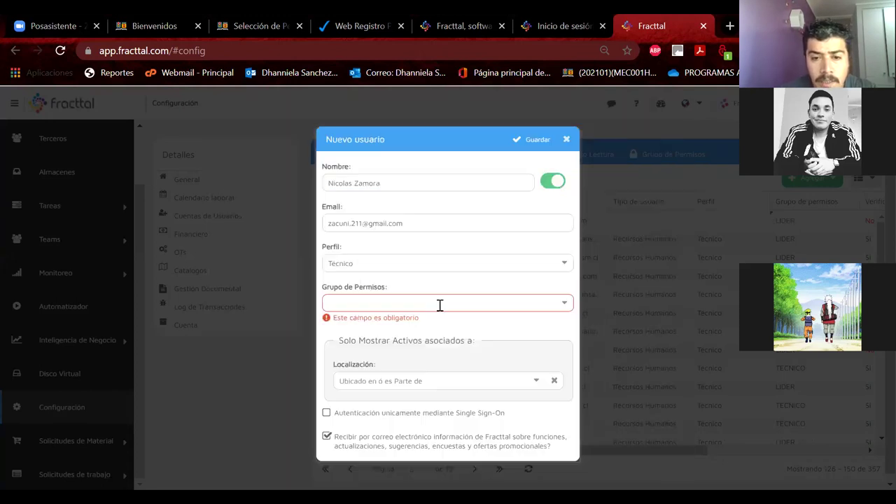
pyautogui.click(537, 371)
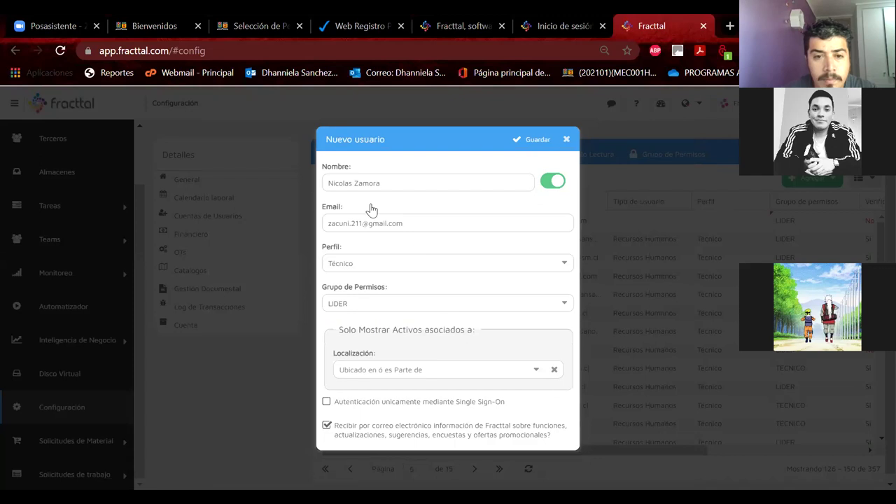
pyautogui.write('gr')
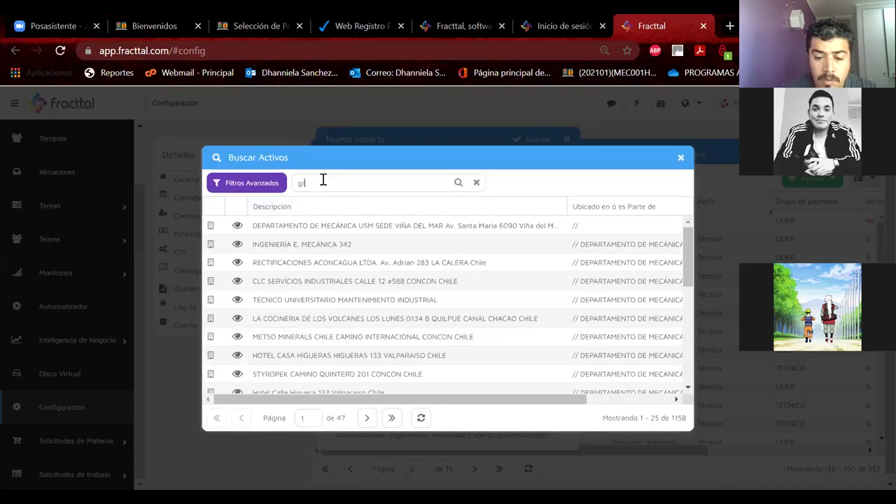
pyautogui.write('upo e')
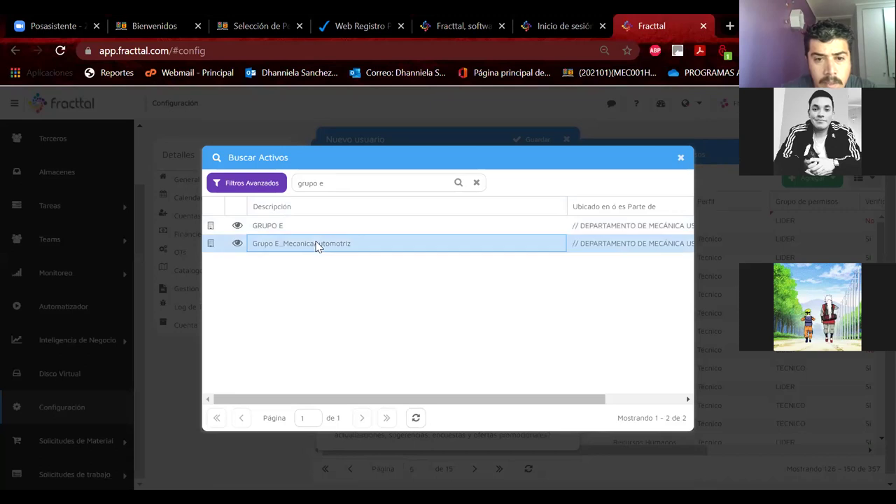
pyautogui.doubleClick(316, 245)
# Step: Select the e-mail address, save the new user account and dismiss the confirmation
pyautogui.click(328, 224)
pyautogui.moveTo(340, 222); pyautogui.dragTo(408, 225)
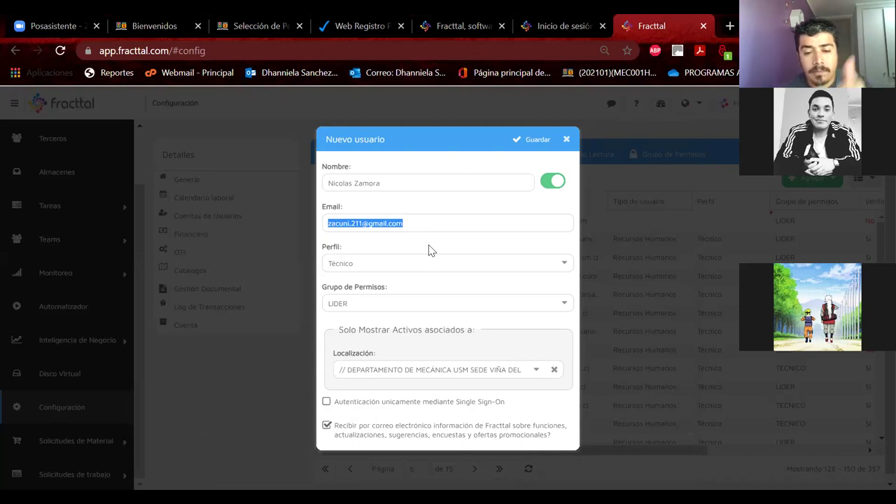
pyautogui.click(526, 148)
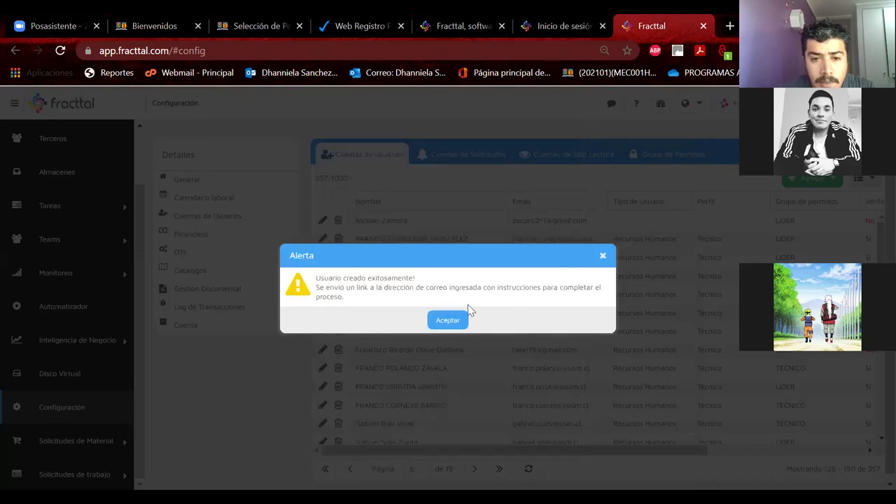
pyautogui.moveTo(344, 278); pyautogui.dragTo(405, 301)
pyautogui.click(453, 320)
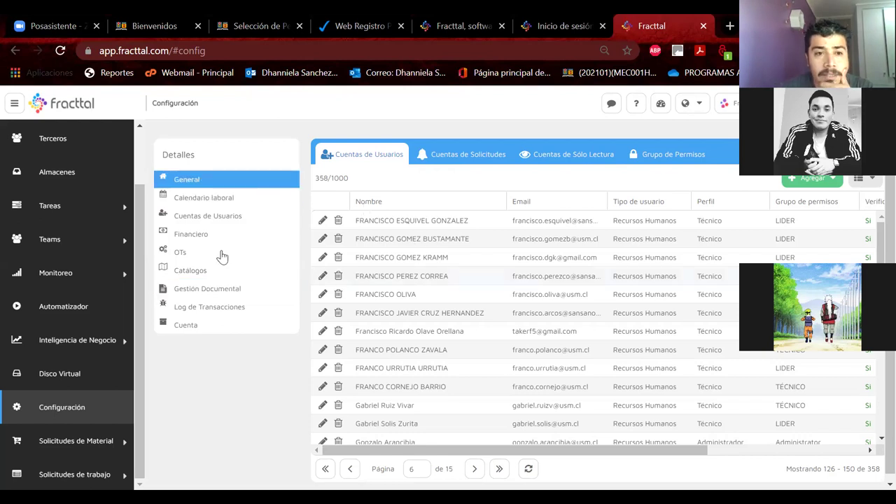
pyautogui.rightClick(272, 373)
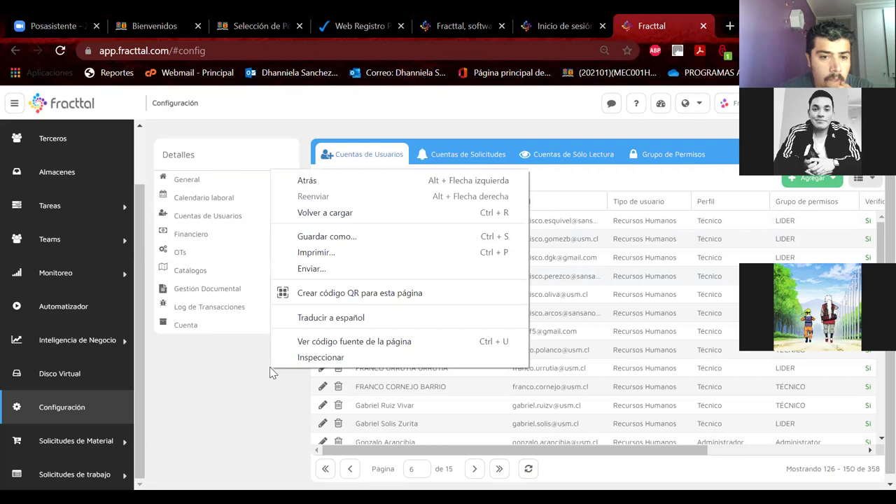
pyautogui.click(270, 380)
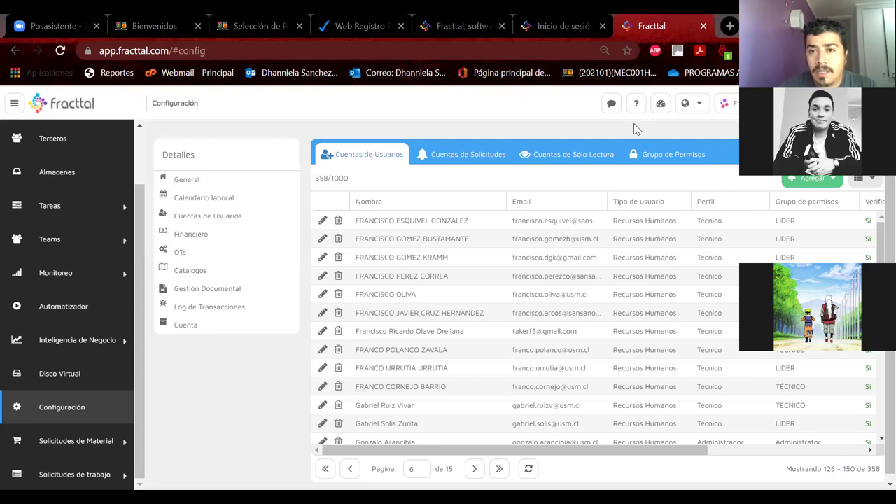
pyautogui.scroll(1, 29, 162)
pyautogui.scroll(1, 29, 162)
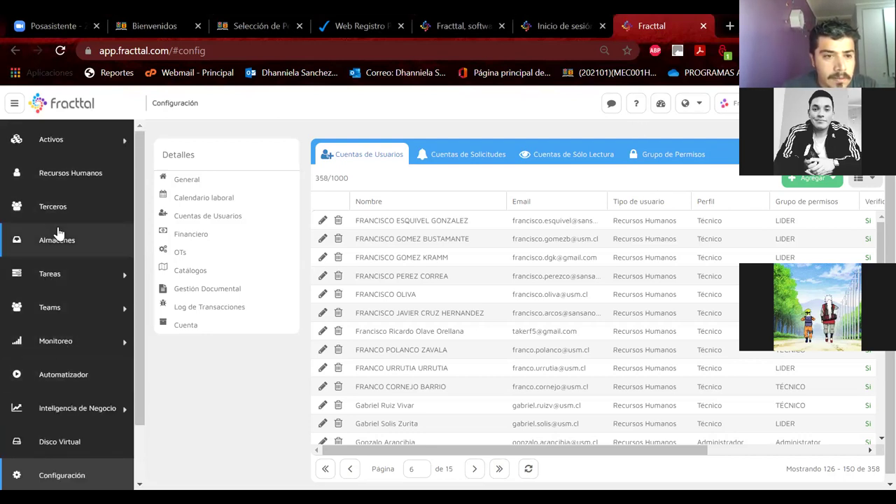
# Step: Split the pasted full name into first names and surnames, capitalizing the initials V and F
pyautogui.click(59, 175)
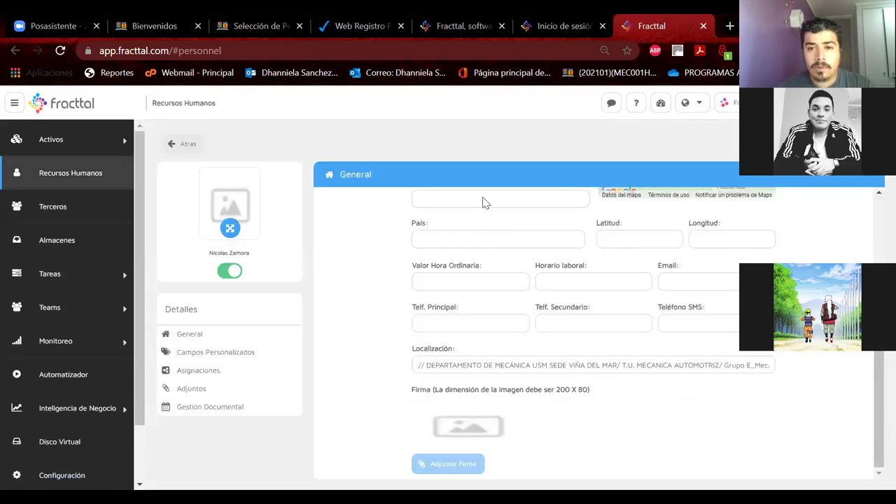
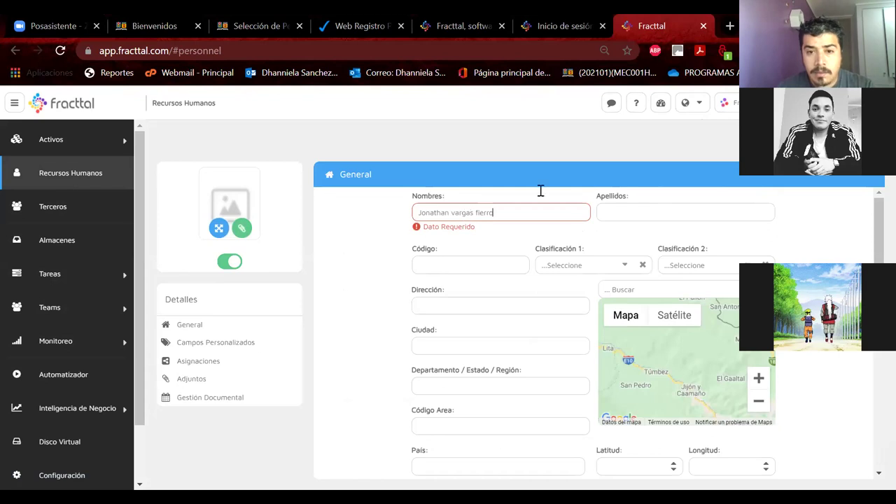
pyautogui.moveTo(451, 211); pyautogui.dragTo(554, 209)
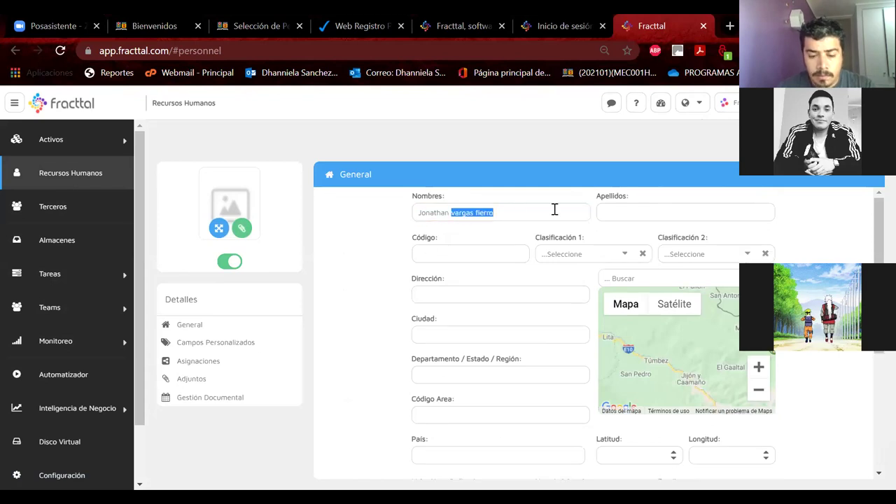
pyautogui.hotkey('ctrl', 'x')
pyautogui.click(603, 211)
pyautogui.hotkey('ctrl', 'v')
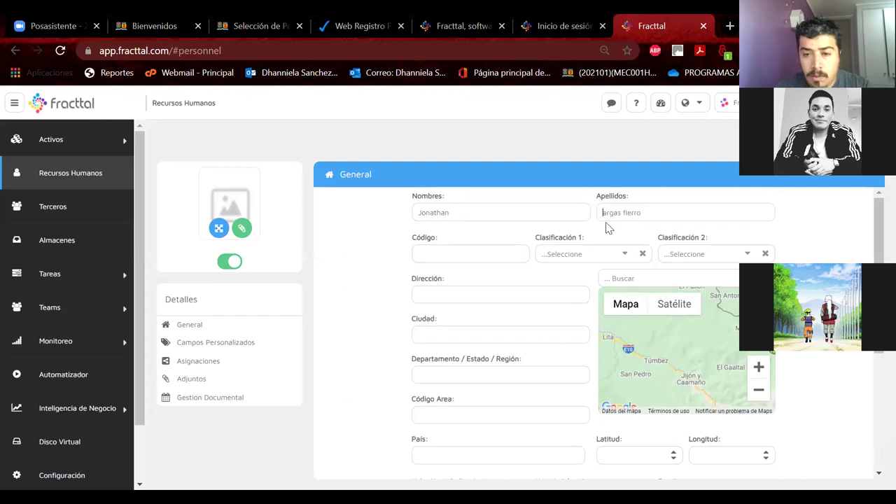
pyautogui.write('V')
pyautogui.press('Right')
pyautogui.press('Right')
pyautogui.press('Right')
pyautogui.press('Right')
pyautogui.press('Right')
pyautogui.press('Right')
pyautogui.press('Delete')
pyautogui.write('F')
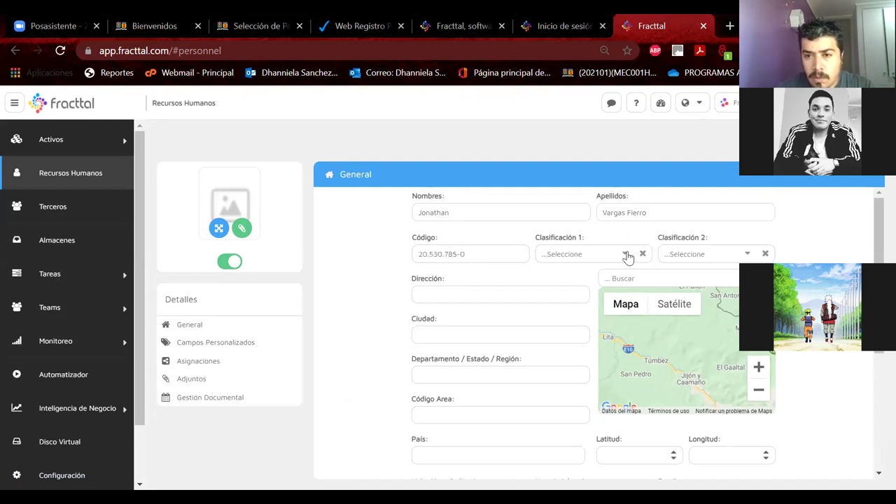
# Step: Classify the person as ALUMNO DIURNO and TECNICO, located in Grupo E_MecanicaAutomotriz
pyautogui.click(572, 255)
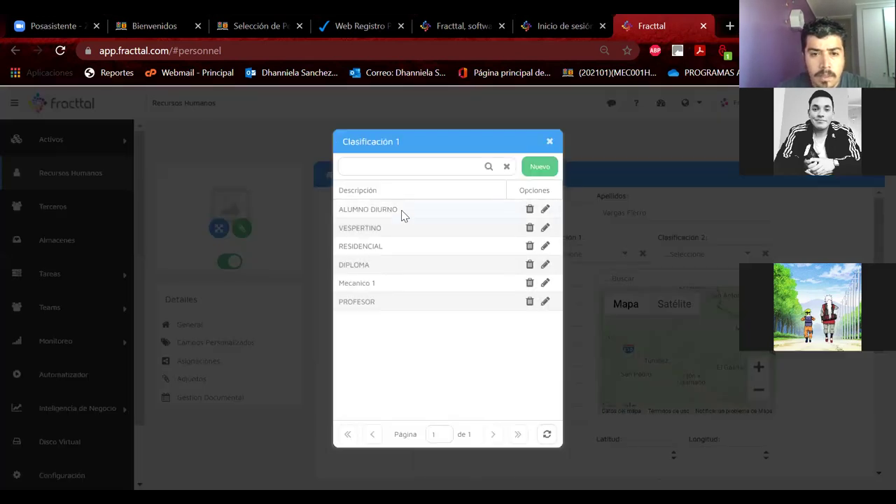
pyautogui.click(402, 212)
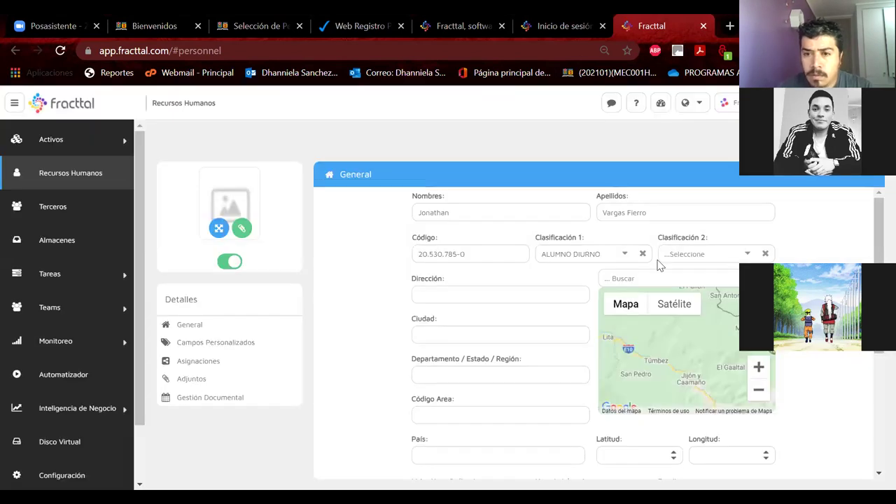
pyautogui.click(748, 253)
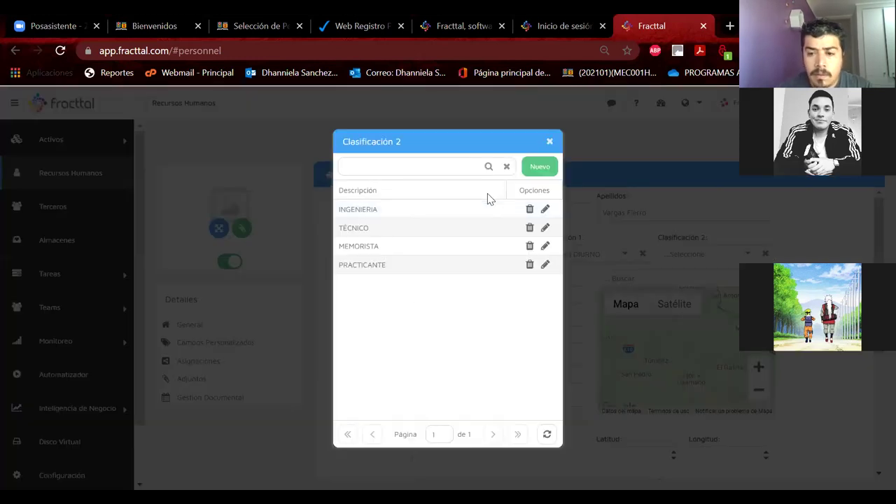
pyautogui.click(375, 228)
pyautogui.scroll(-3, 466, 362)
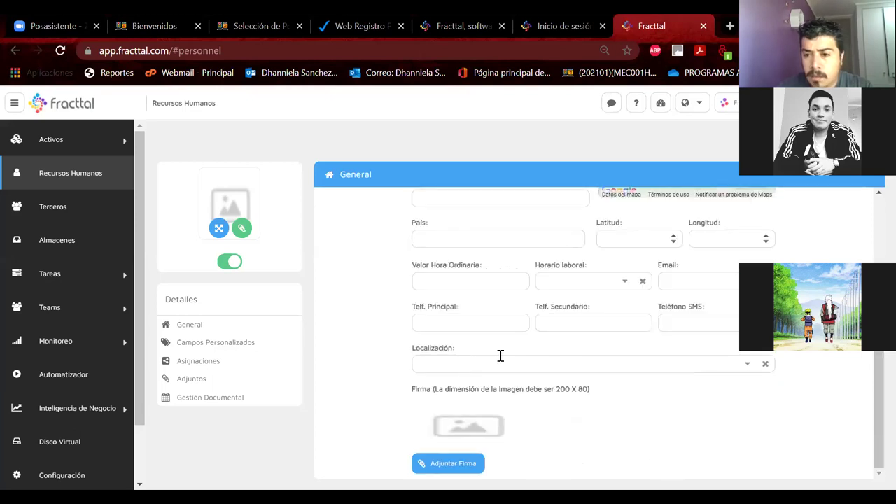
pyautogui.click(745, 365)
pyautogui.write('grupo e')
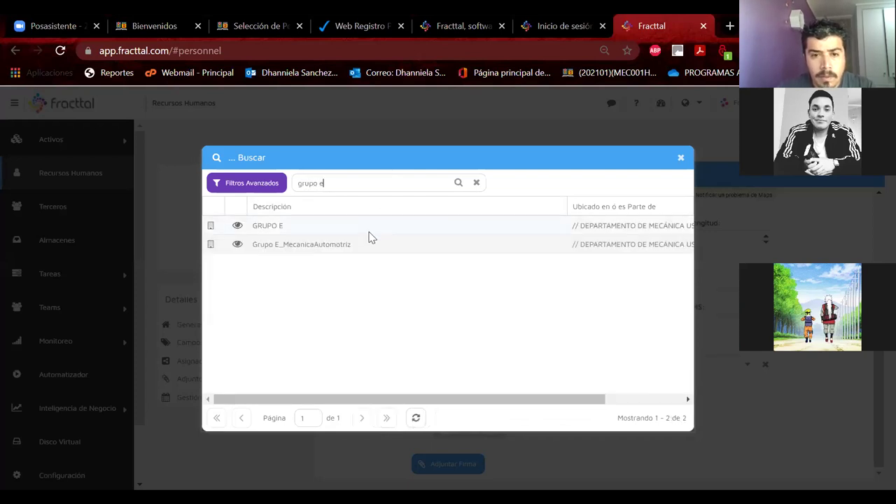
pyautogui.click(362, 245)
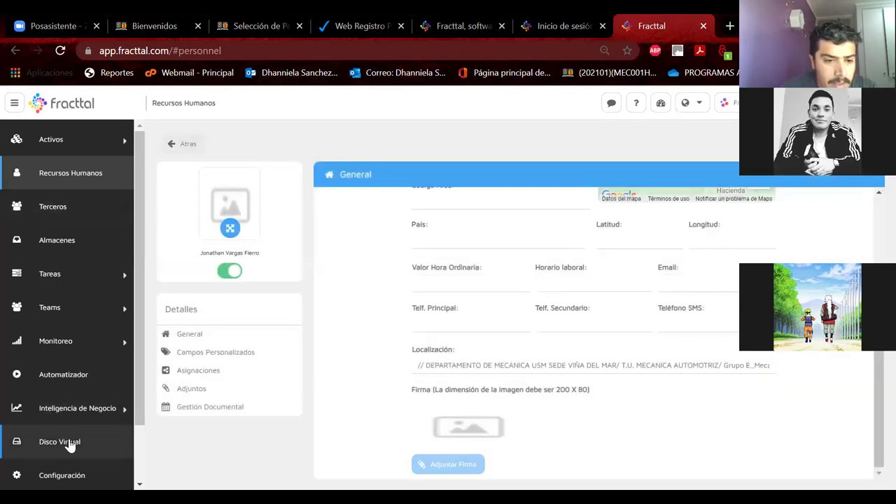
pyautogui.click(62, 475)
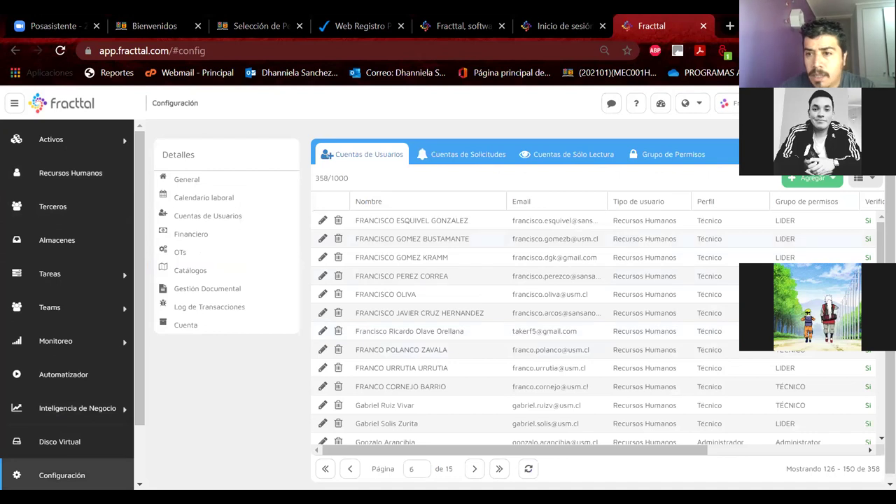
# Step: Add a user from Recursos Humanos, picking the staff member on page 2 of Buscar personas
pyautogui.click(812, 178)
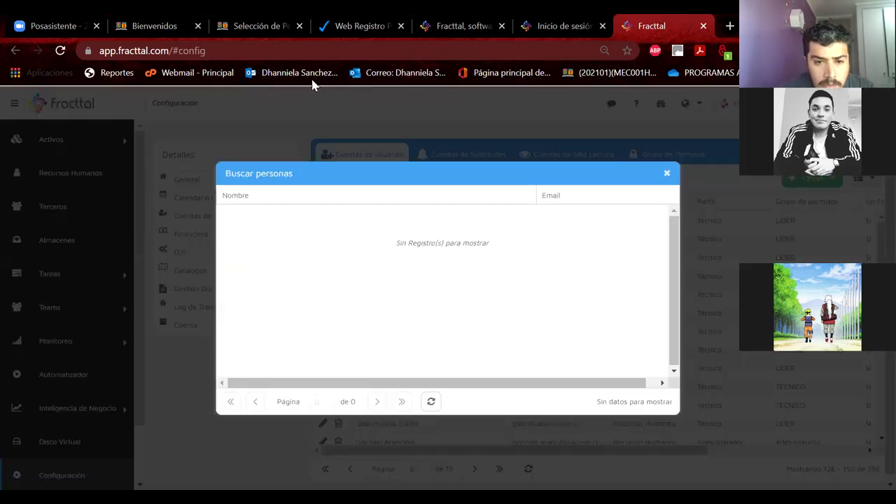
pyautogui.scroll(-5, 360, 376)
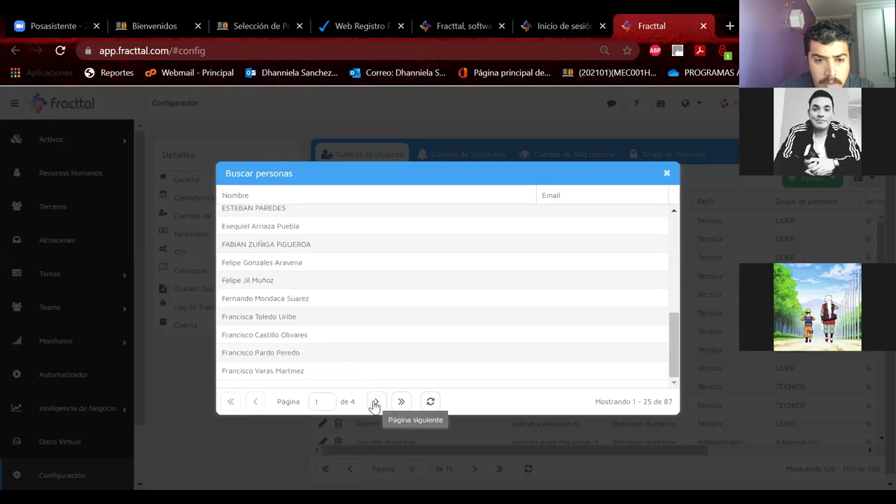
pyautogui.click(375, 402)
pyautogui.scroll(-3, 314, 316)
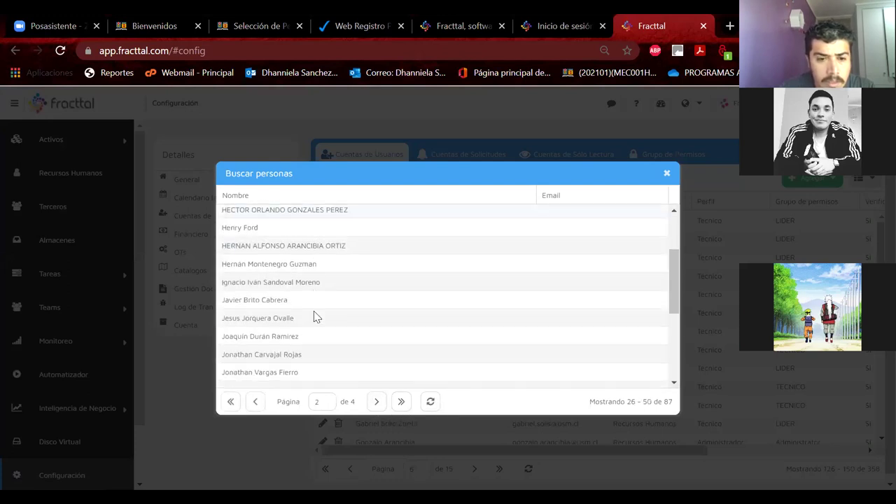
pyautogui.scroll(-2, 314, 316)
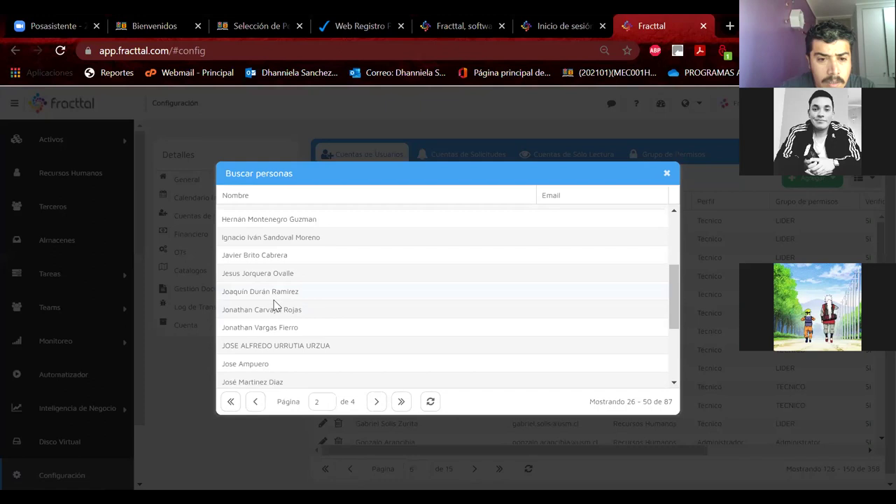
pyautogui.click(273, 327)
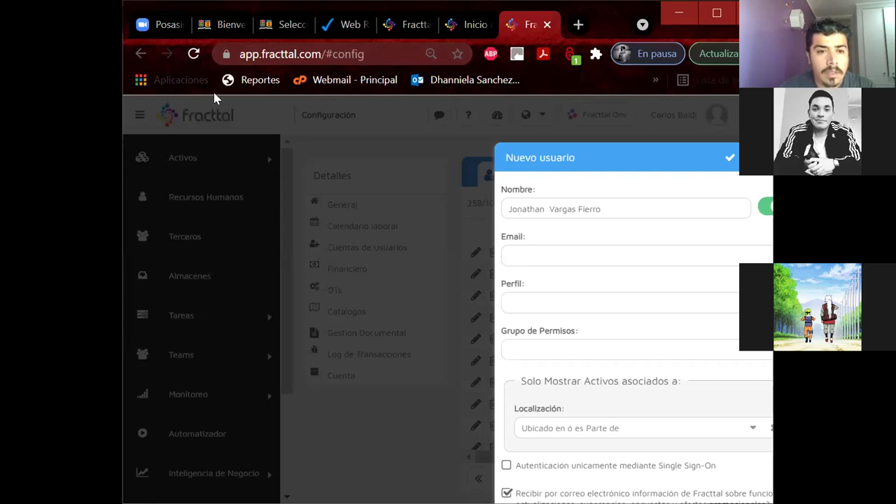
# Step: Enter the user's e-mail, set the Técnico profile and the LIDER permission group
pyautogui.click(551, 253)
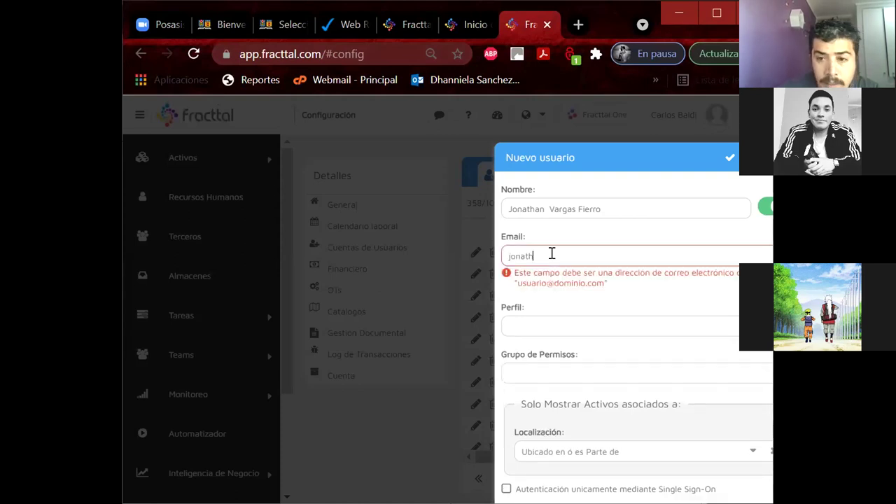
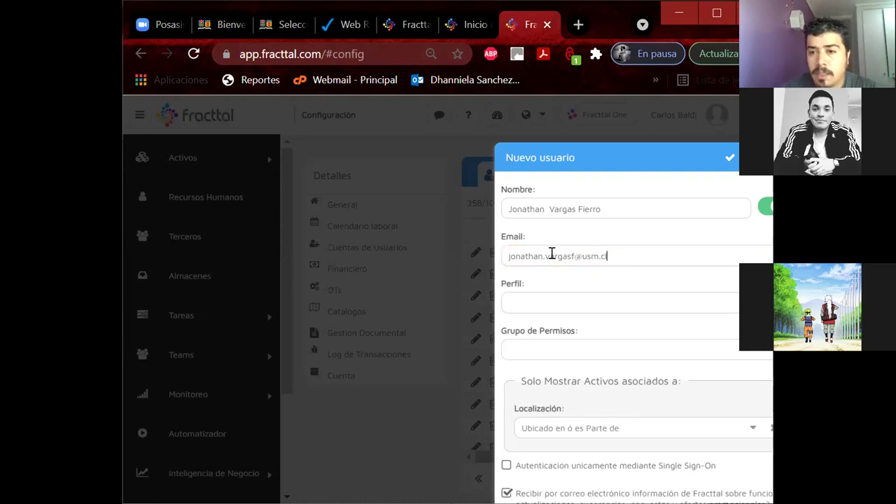
pyautogui.moveTo(637, 163); pyautogui.dragTo(494, 134)
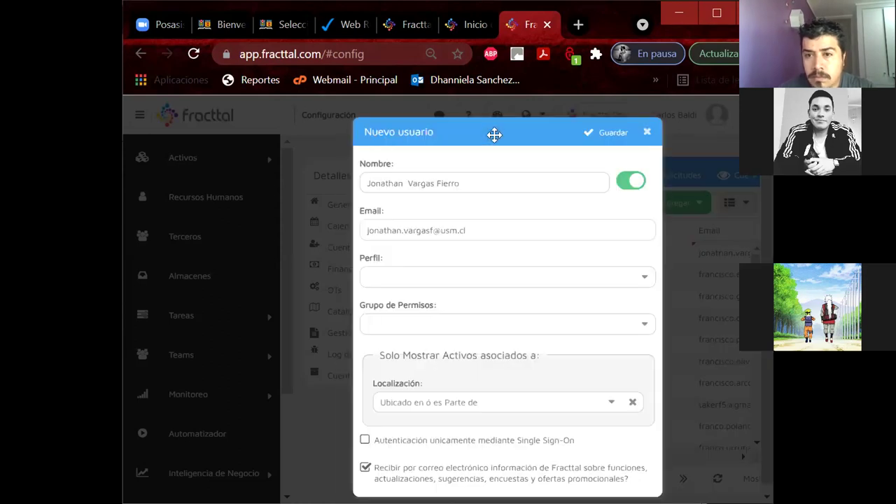
pyautogui.click(425, 272)
pyautogui.click(393, 320)
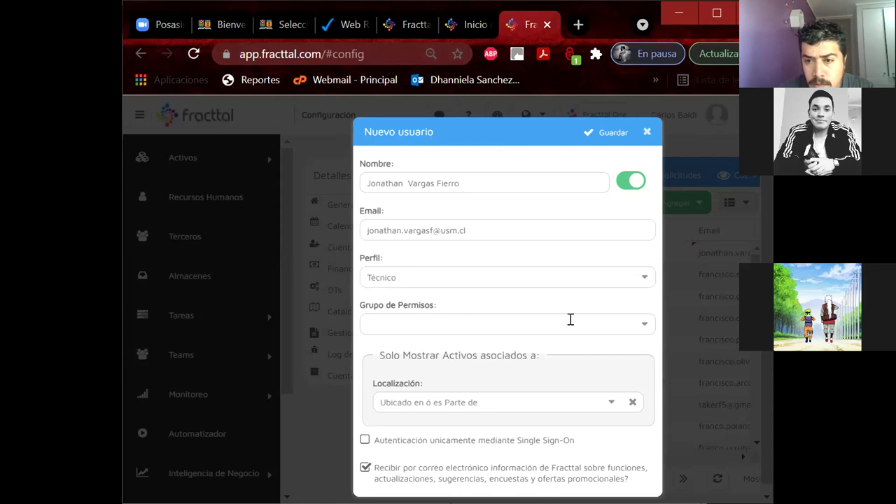
pyautogui.click(639, 330)
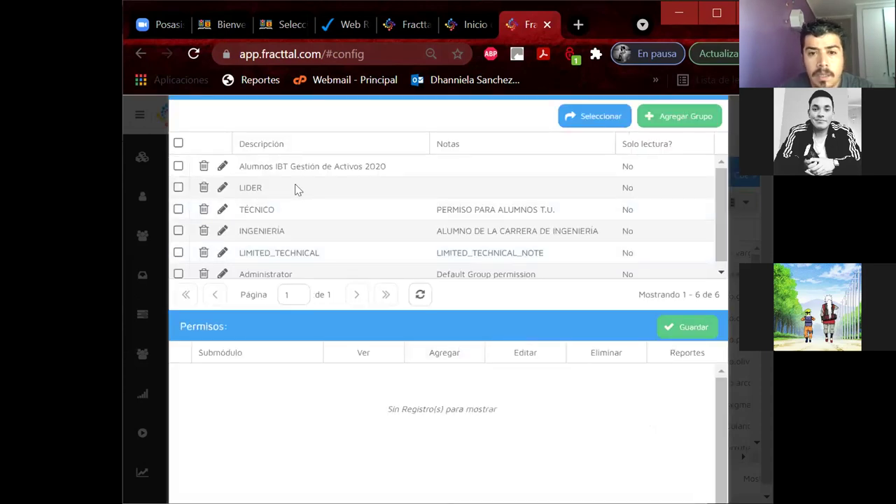
pyautogui.click(314, 187)
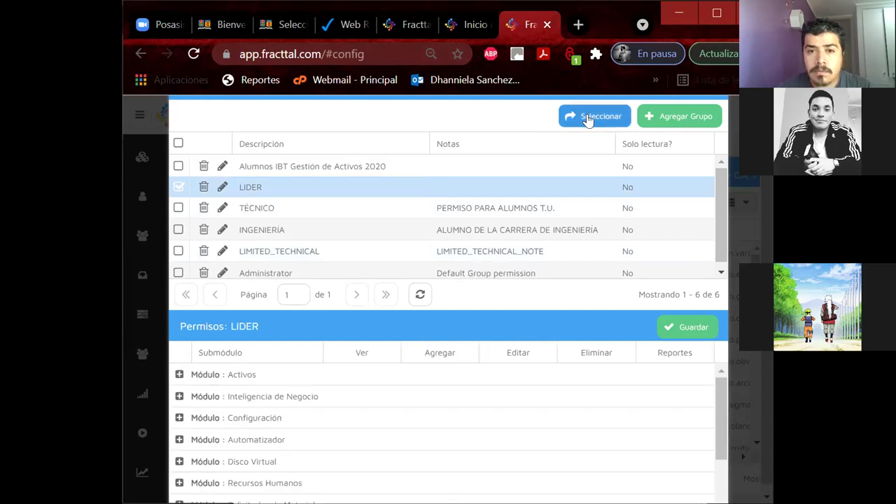
pyautogui.click(587, 119)
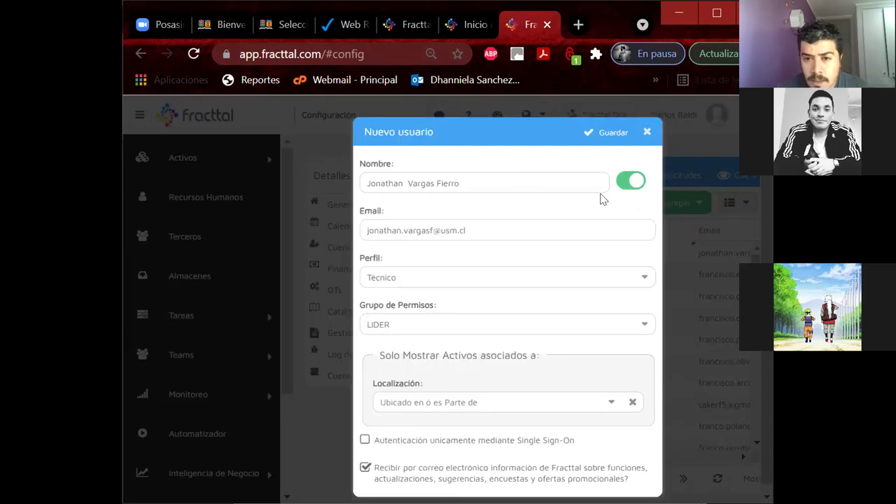
# Step: Set location Grupo E_MecanicaAutomotriz, save the account, then return to the Recursos Humanos list
pyautogui.click(610, 402)
pyautogui.write('grupo e')
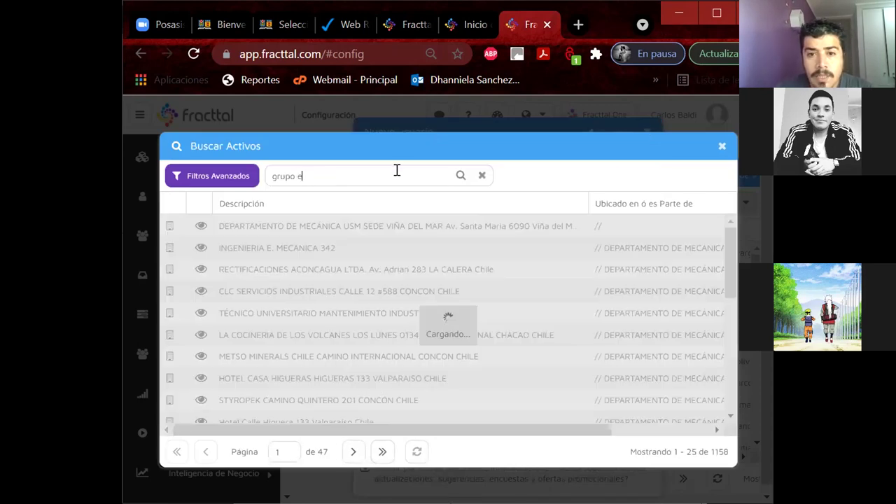
pyautogui.click(310, 249)
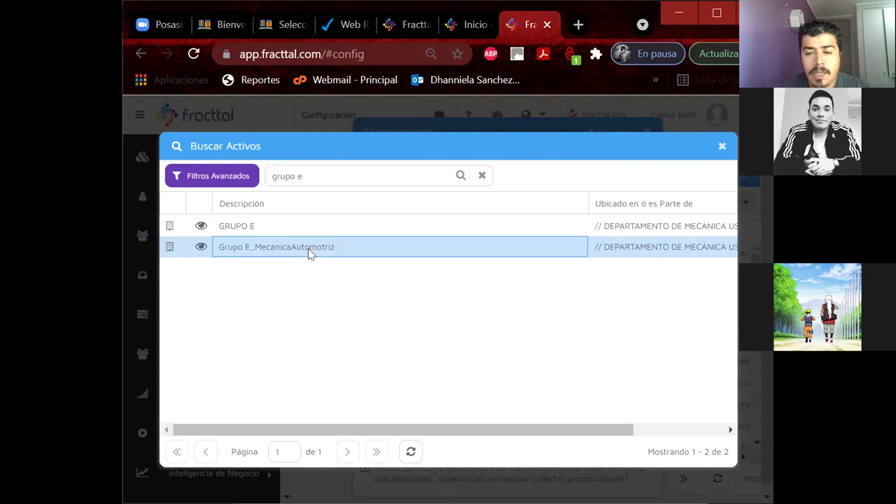
pyautogui.click(309, 249)
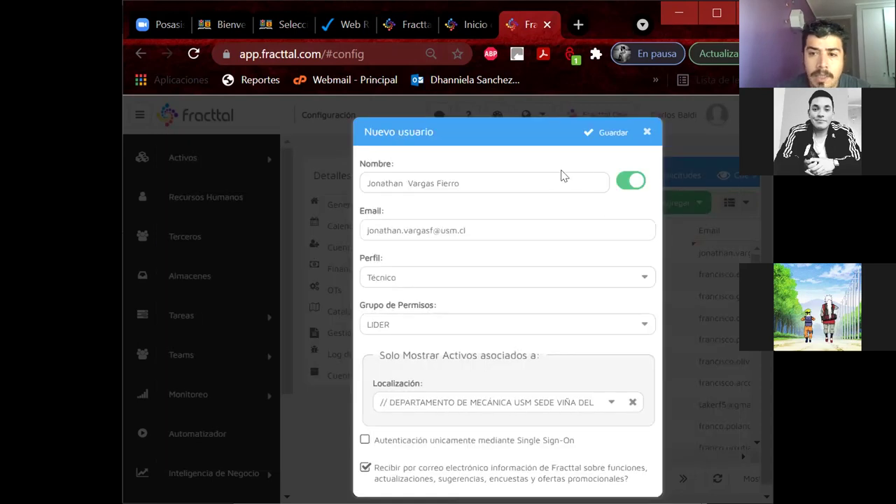
pyautogui.click(603, 133)
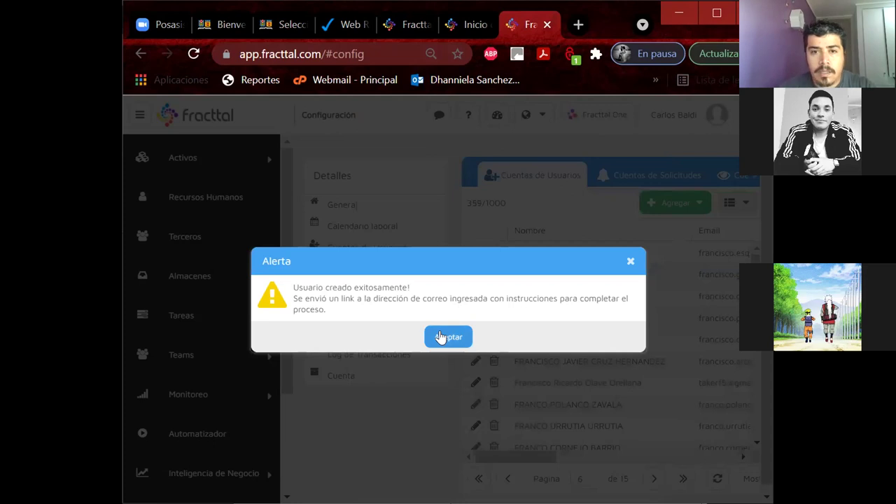
pyautogui.click(441, 338)
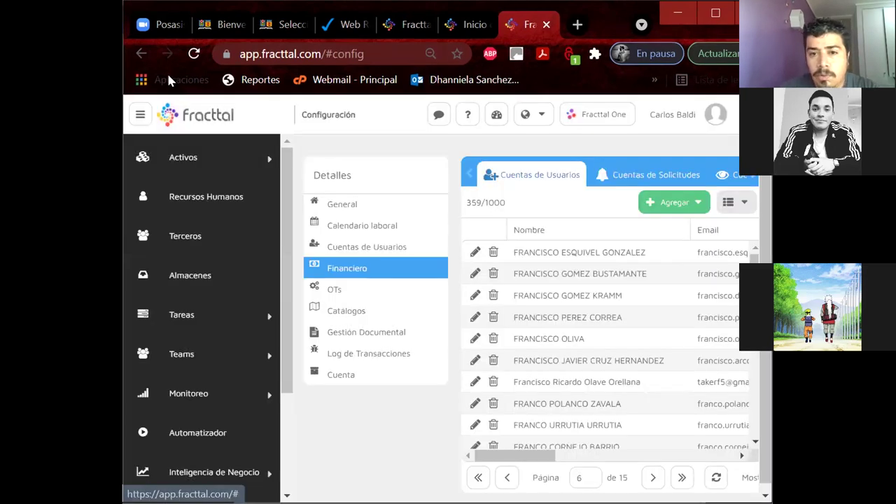
pyautogui.click(244, 203)
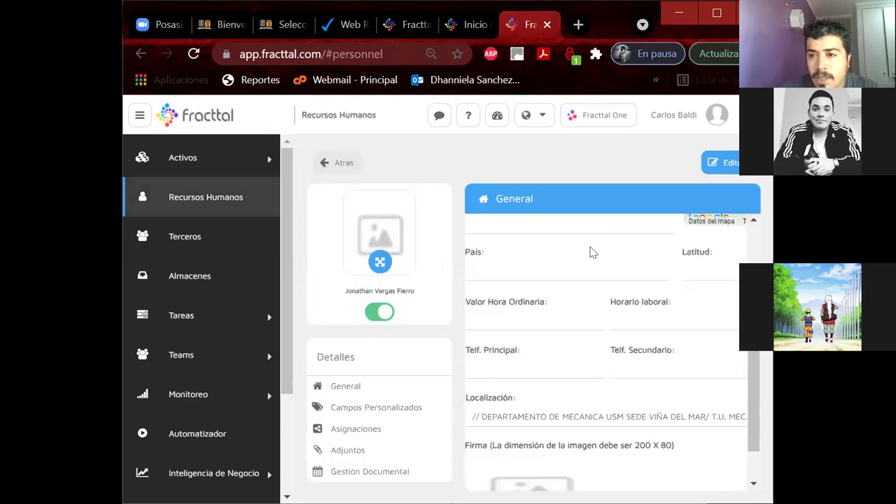
pyautogui.click(360, 171)
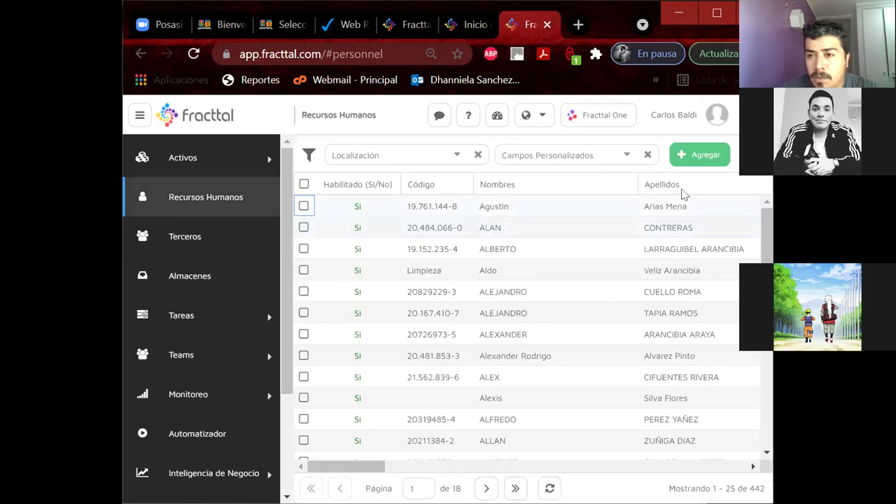
# Step: Start a new staff member, splitting the pasted full name into first name and surname
pyautogui.click(682, 158)
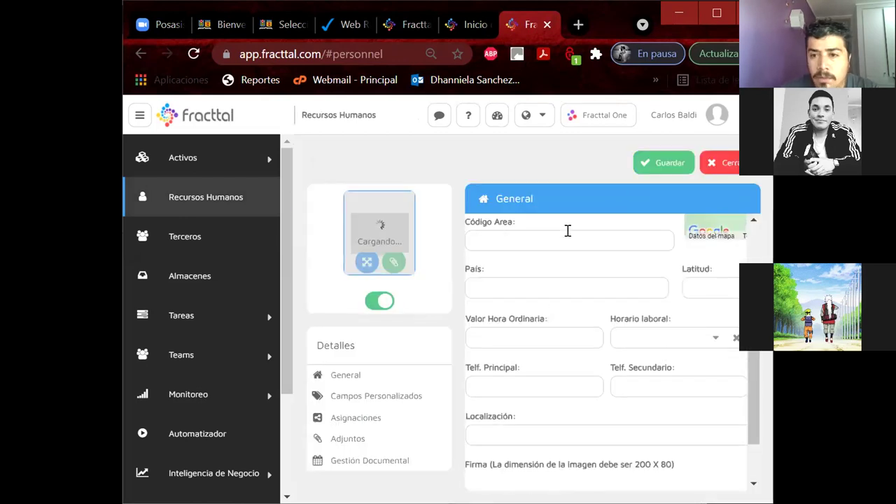
pyautogui.scroll(5, 554, 274)
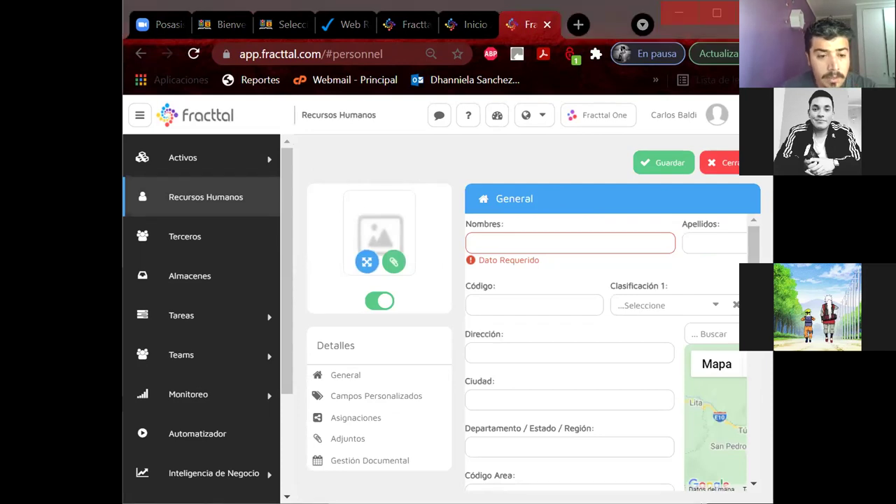
pyautogui.click(516, 238)
pyautogui.moveTo(501, 243); pyautogui.dragTo(618, 242)
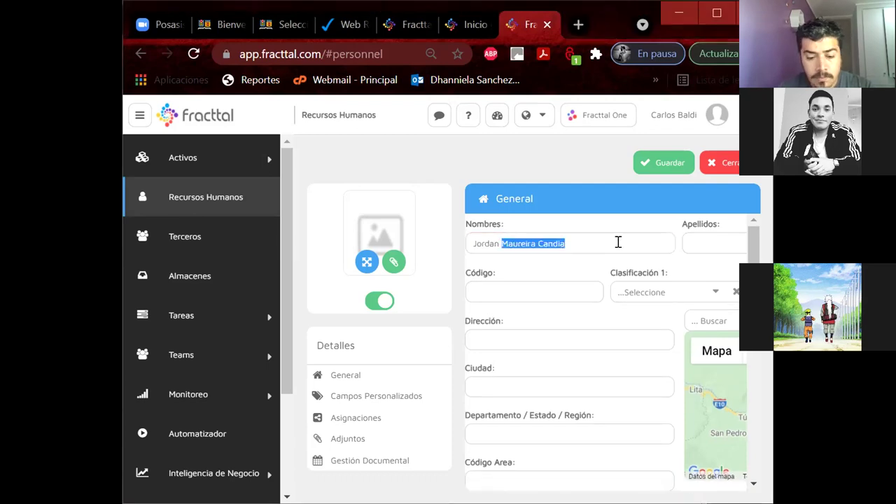
pyautogui.hotkey('ctrl', 'x')
pyautogui.click(728, 242)
pyautogui.hotkey('ctrl', 'v')
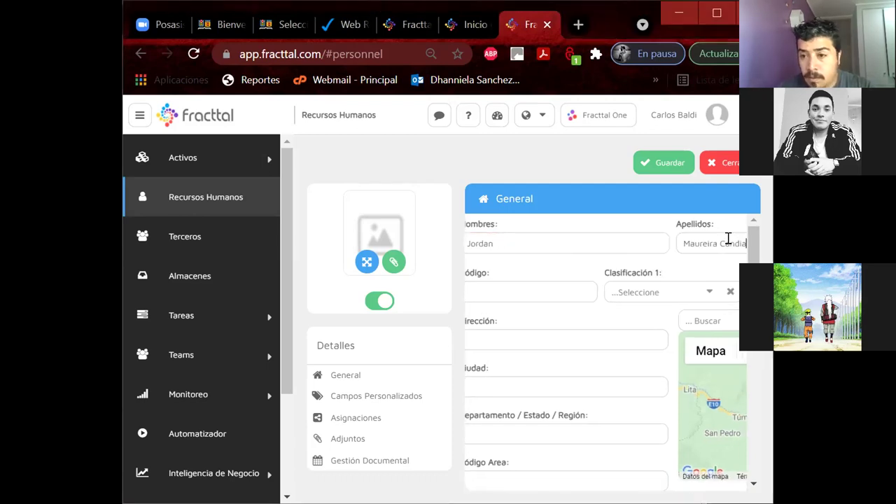
pyautogui.press('Tab')
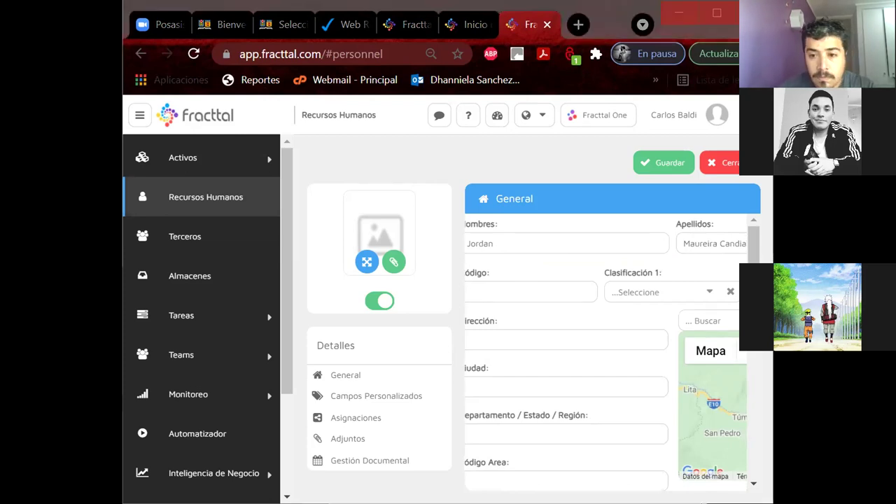
# Step: Paste the Código with separator dots added and set Clasificación 1 to ALUMNO DIURNO
pyautogui.hotkey('ctrl', 'v')
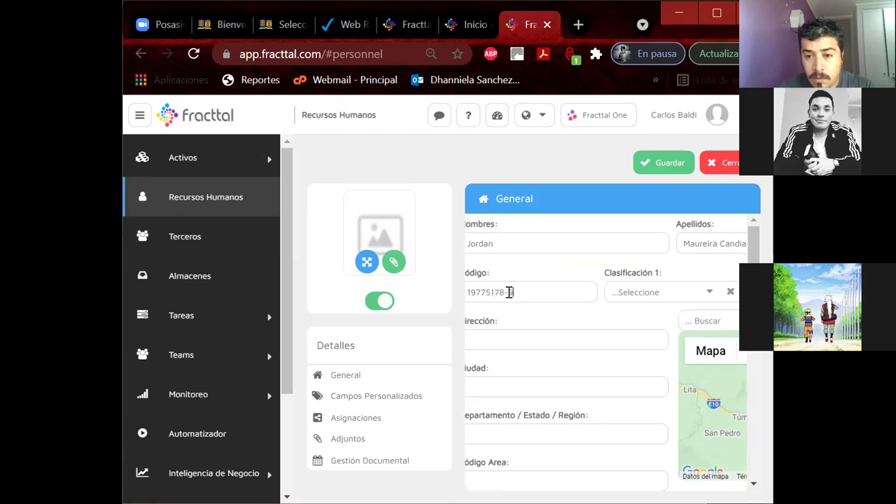
pyautogui.press('Left')
pyautogui.press('Left')
pyautogui.press('Left')
pyautogui.press('Left')
pyautogui.press('Left')
pyautogui.press('Left')
pyautogui.press('Left')
pyautogui.press('Left')
pyautogui.write('.')
pyautogui.press('Right')
pyautogui.press('Right')
pyautogui.press('Right')
pyautogui.write('.')
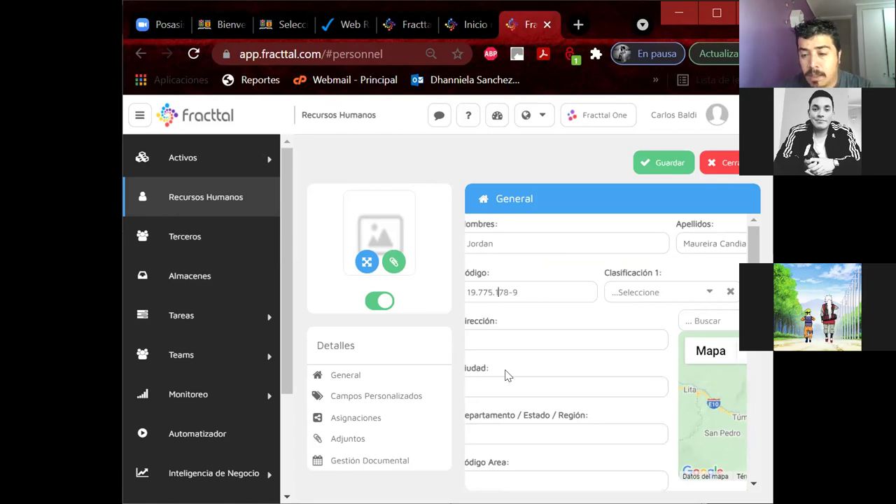
pyautogui.click(702, 296)
pyautogui.click(396, 210)
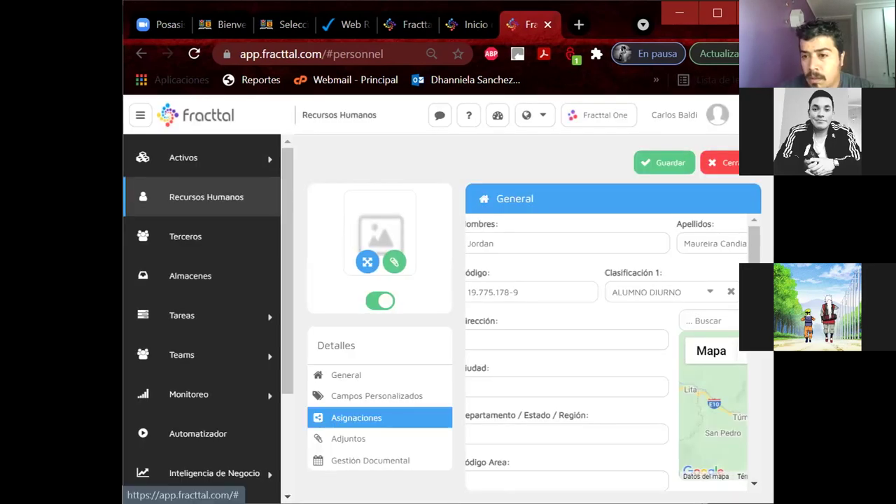
pyautogui.press('super+Up')
pyautogui.click(711, 292)
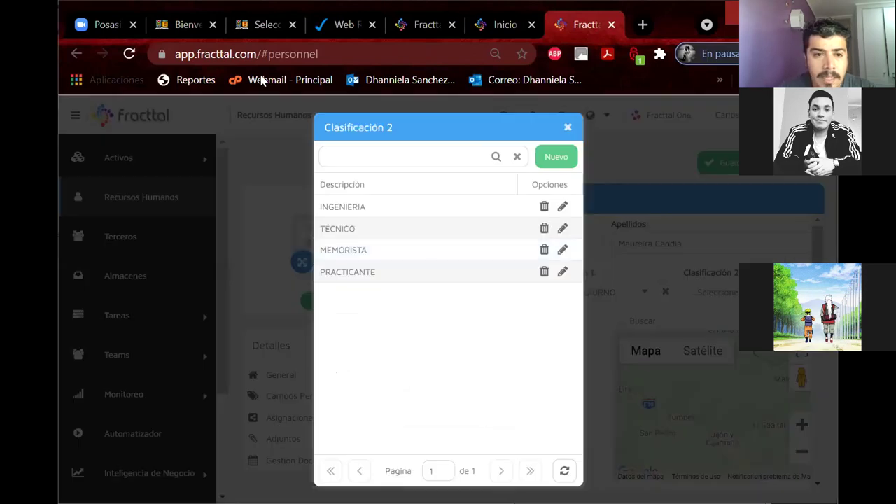
# Step: Set Clasificación 2 to TÉCNICO and Localización to Grupo E_MecanicaAutomotriz, then go back to the list
pyautogui.click(368, 230)
pyautogui.scroll(-5, 785, 376)
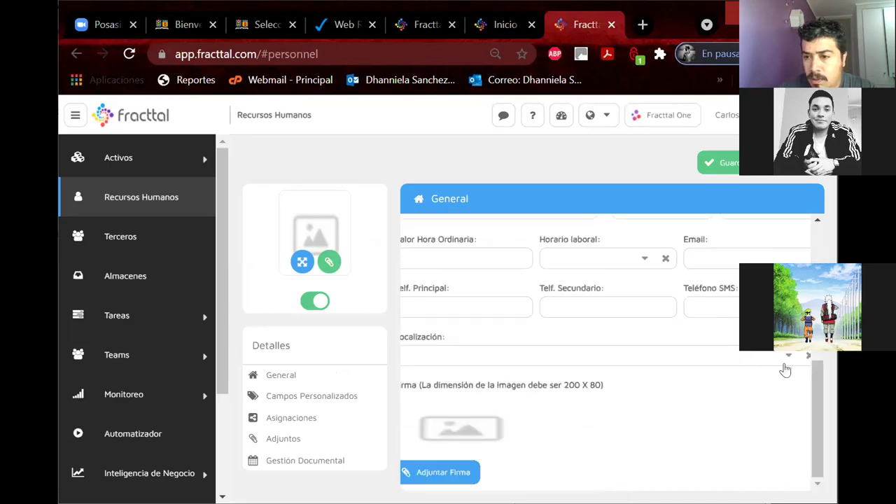
pyautogui.click(447, 356)
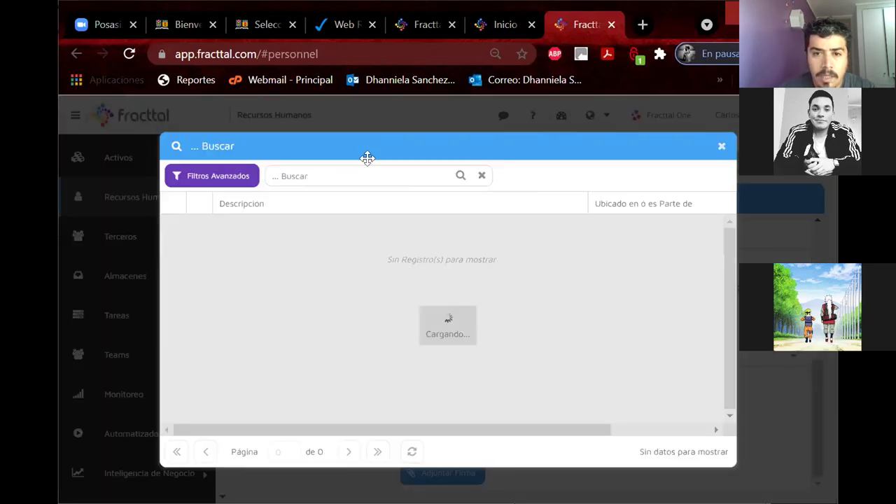
pyautogui.write('grupo e')
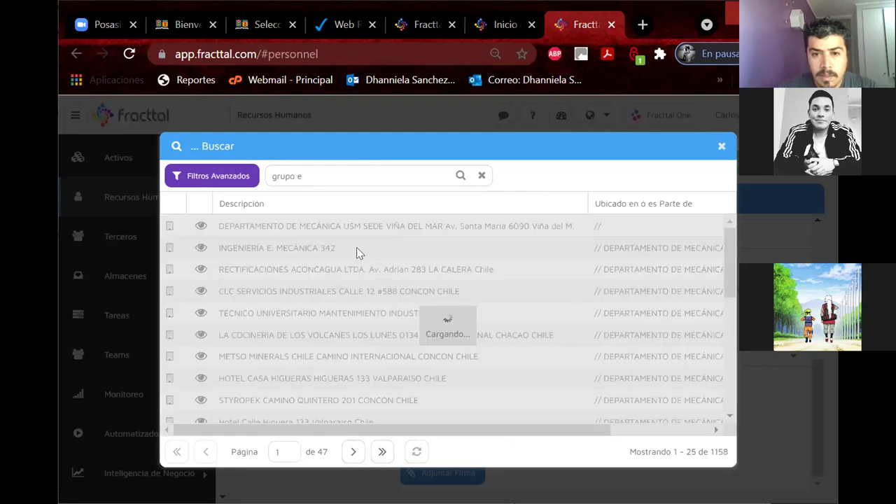
pyautogui.click(356, 246)
pyautogui.click(722, 146)
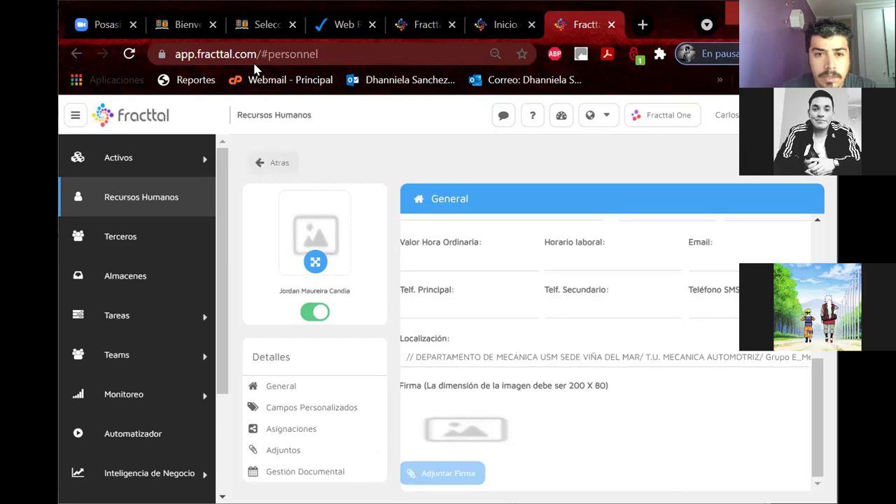
pyautogui.click(263, 163)
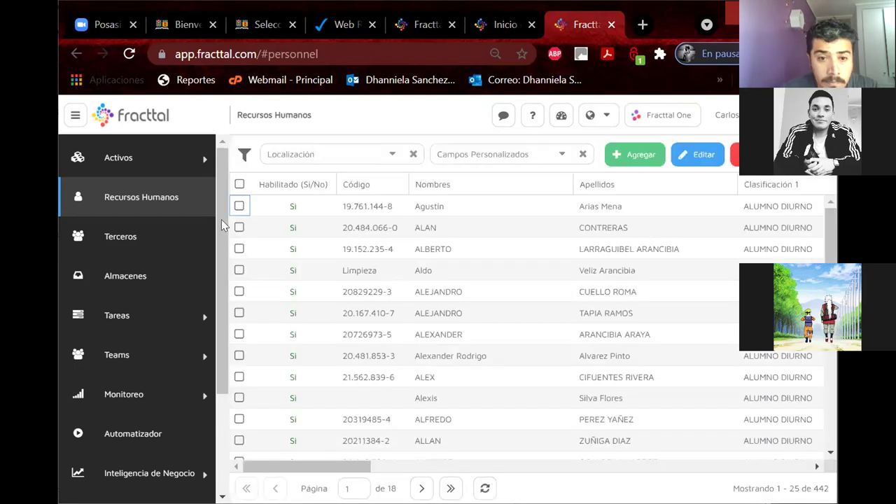
pyautogui.scroll(-2, 144, 448)
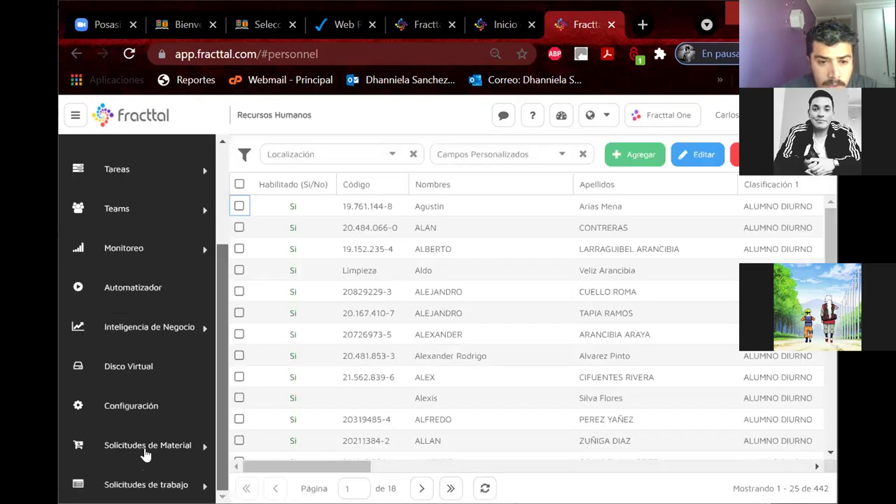
# Step: From Configuración, add a Recursos Humanos user, picking the person on the next page of people
pyautogui.click(133, 407)
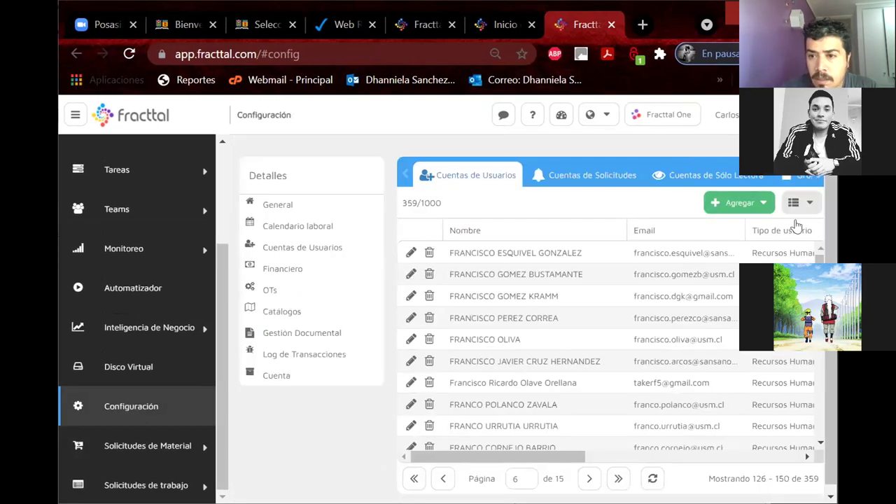
pyautogui.moveTo(791, 225)
pyautogui.click(743, 225)
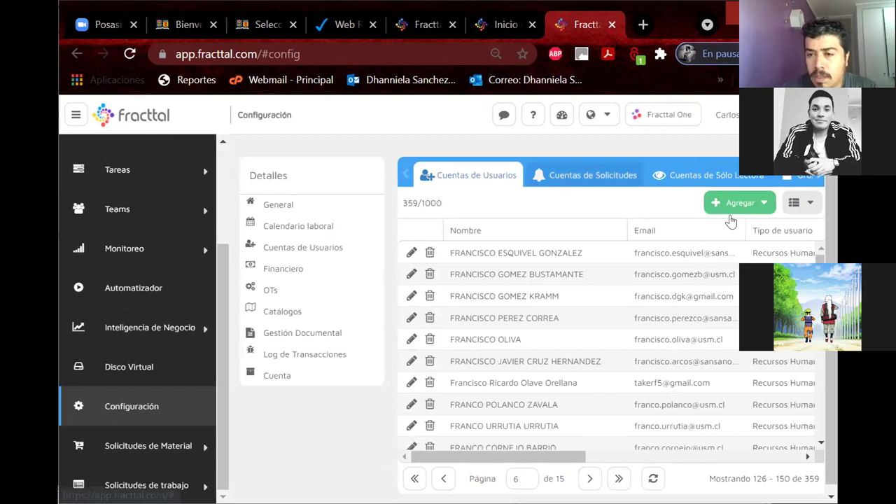
pyautogui.click(729, 220)
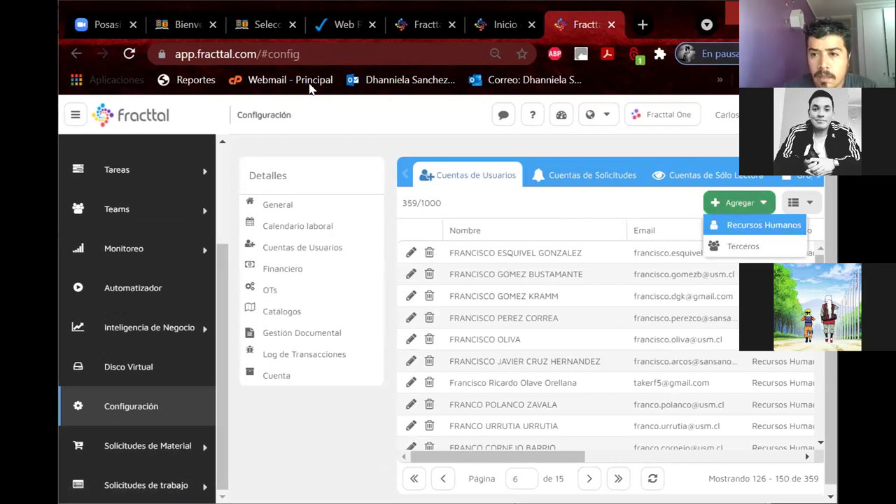
pyautogui.click(762, 224)
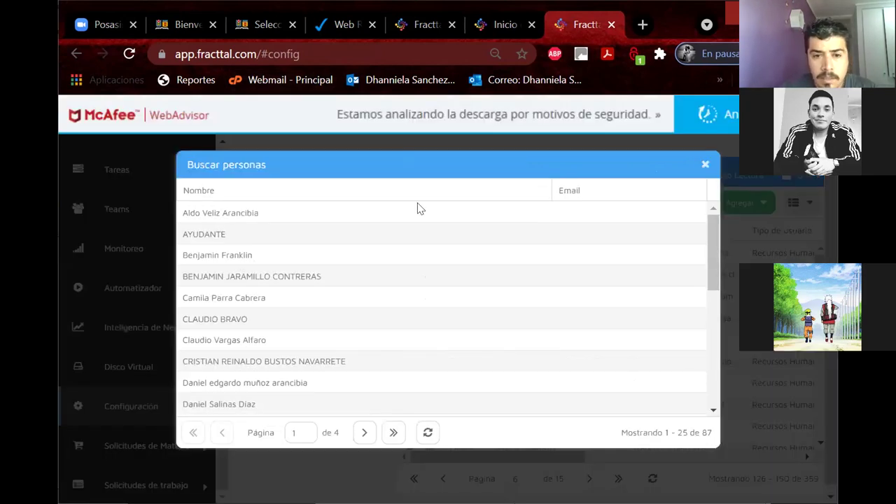
pyautogui.moveTo(382, 166); pyautogui.dragTo(448, 162)
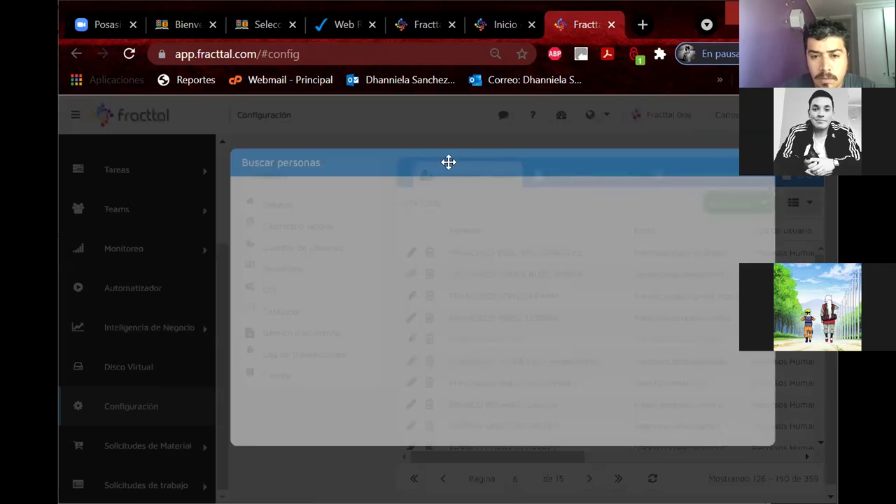
pyautogui.scroll(-5, 392, 364)
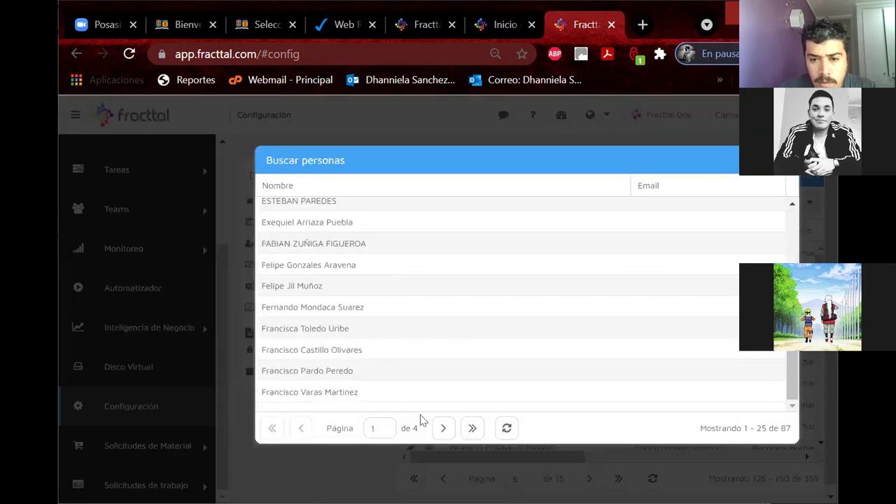
pyautogui.click(441, 429)
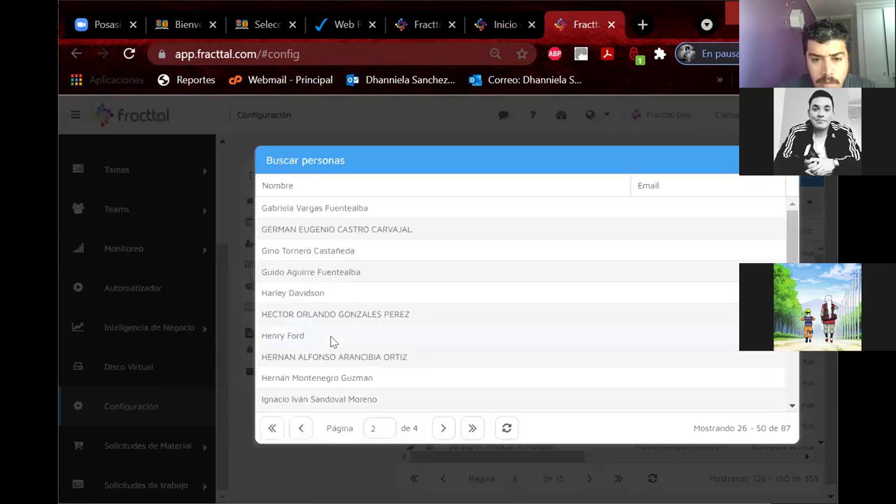
pyautogui.scroll(-3, 330, 336)
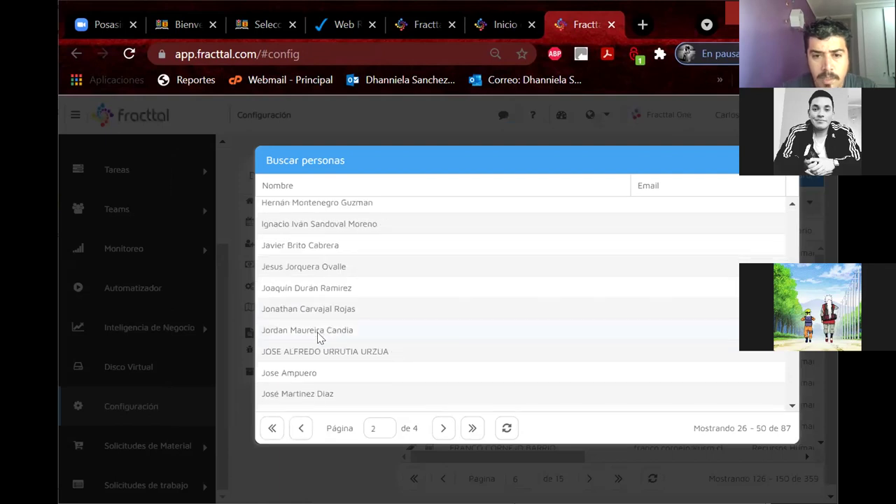
pyautogui.click(318, 335)
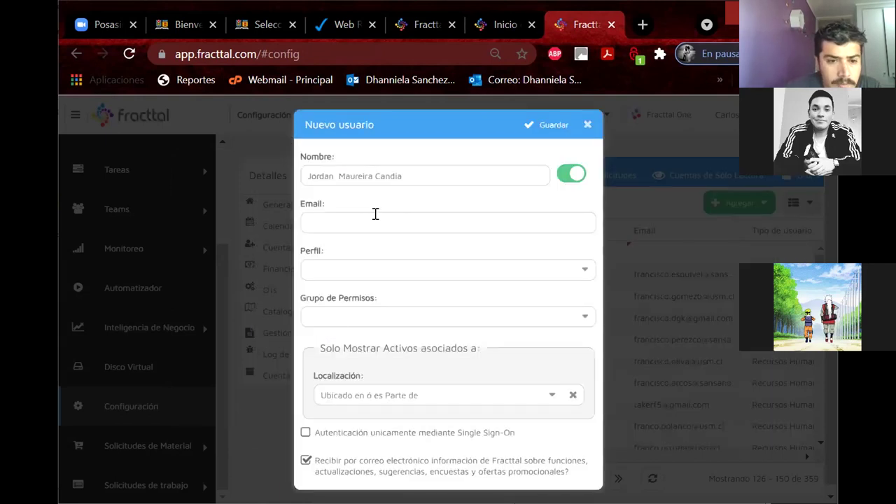
# Step: Enter the user's e-mail, choose the Técnico profile and the LIDER permission group
pyautogui.click(328, 222)
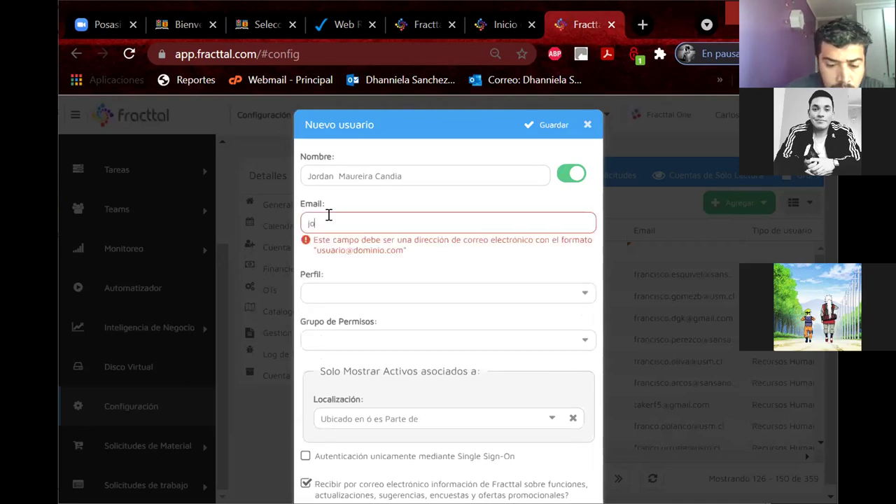
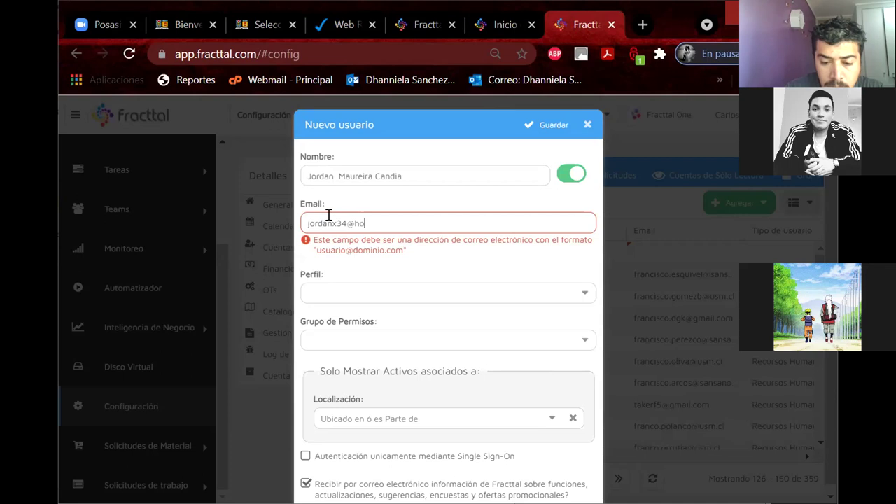
pyautogui.click(345, 266)
pyautogui.click(367, 312)
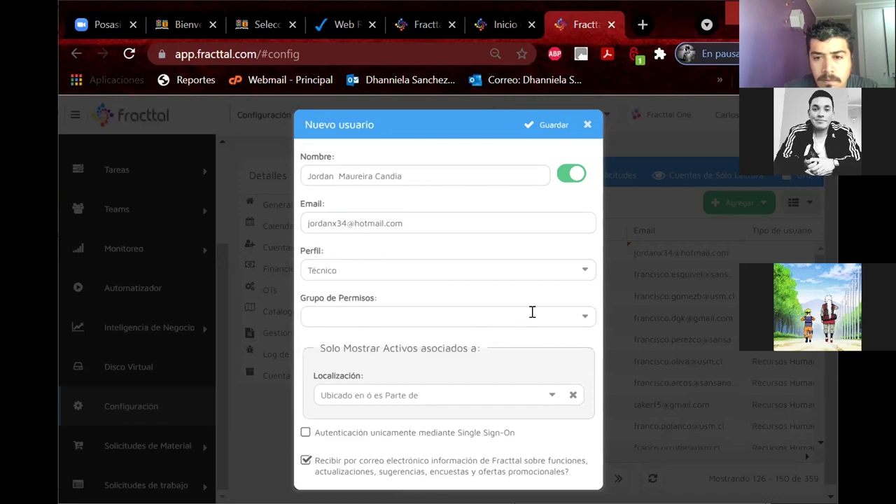
pyautogui.click(581, 317)
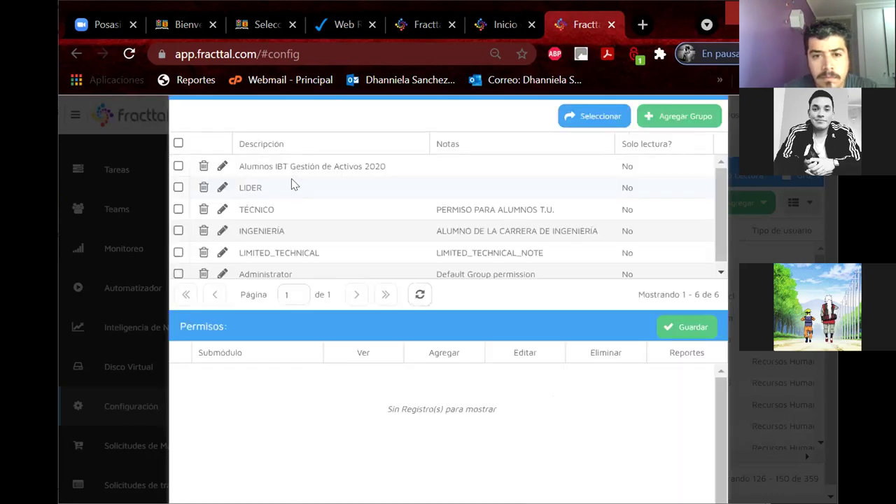
pyautogui.click(314, 186)
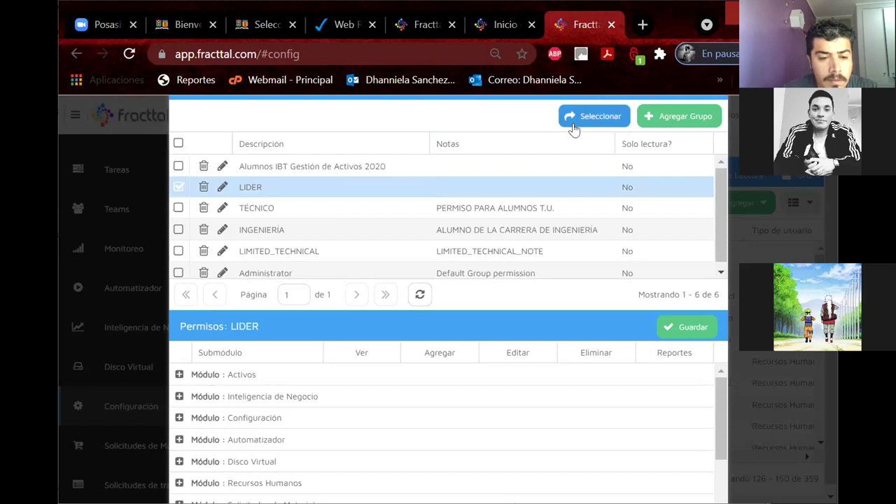
pyautogui.click(572, 120)
# Step: Set the location to Grupo E_MecanicaAutomotriz and dismiss the user-created confirmation
pyautogui.click(552, 398)
pyautogui.write('grupo e')
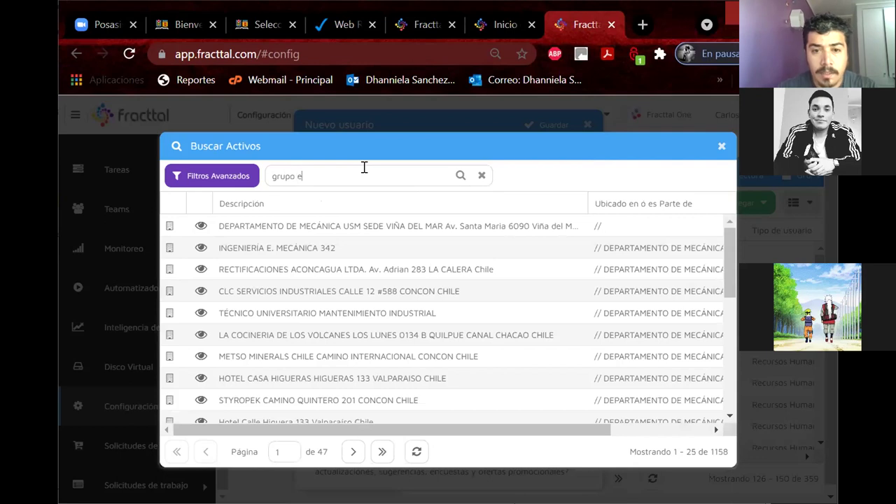
pyautogui.click(316, 252)
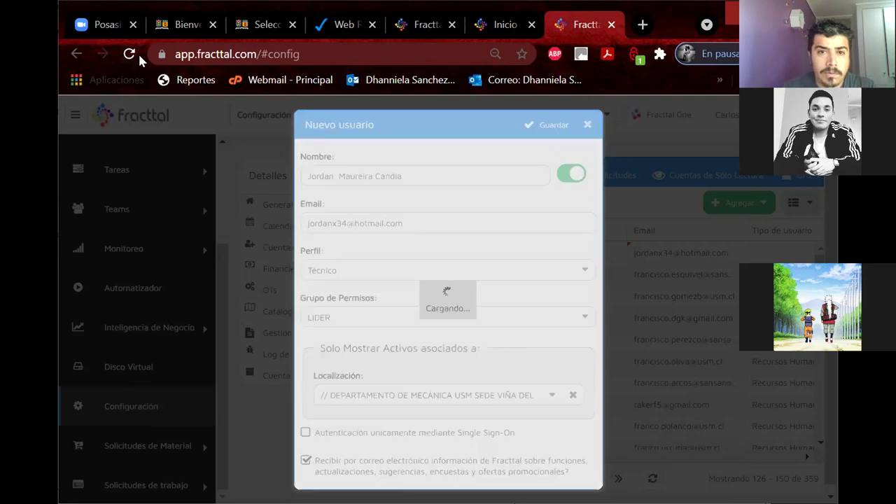
pyautogui.click(435, 336)
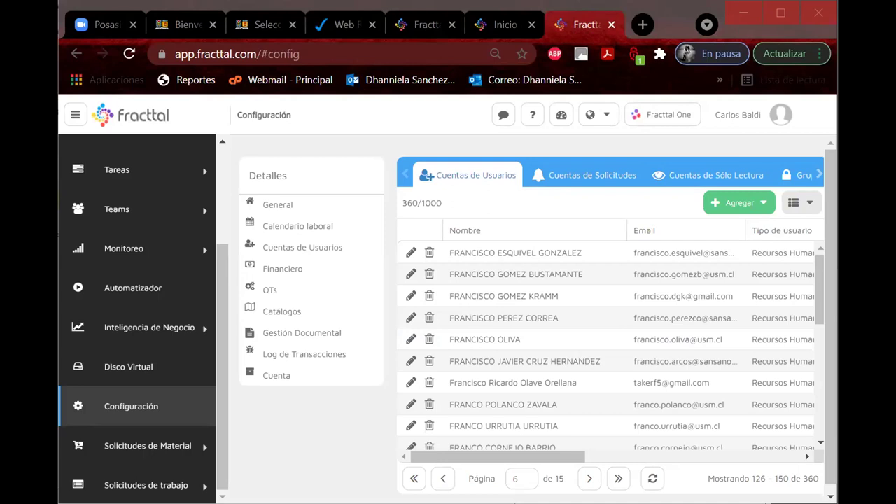
# Step: Maximize the browser window to view more of the Cuentas de Usuarios table
pyautogui.press('super+Up')
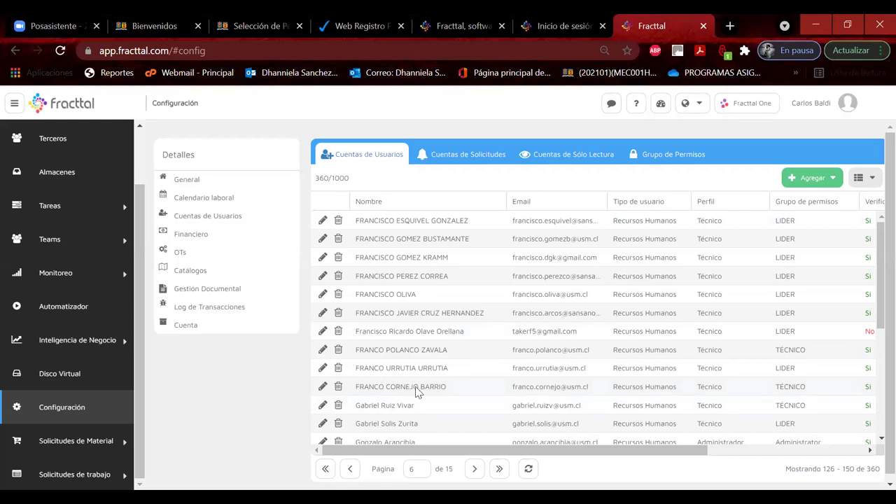
# Step: Page forward through the user accounts from page 7 to page 11
pyautogui.scroll(-3, 418, 392)
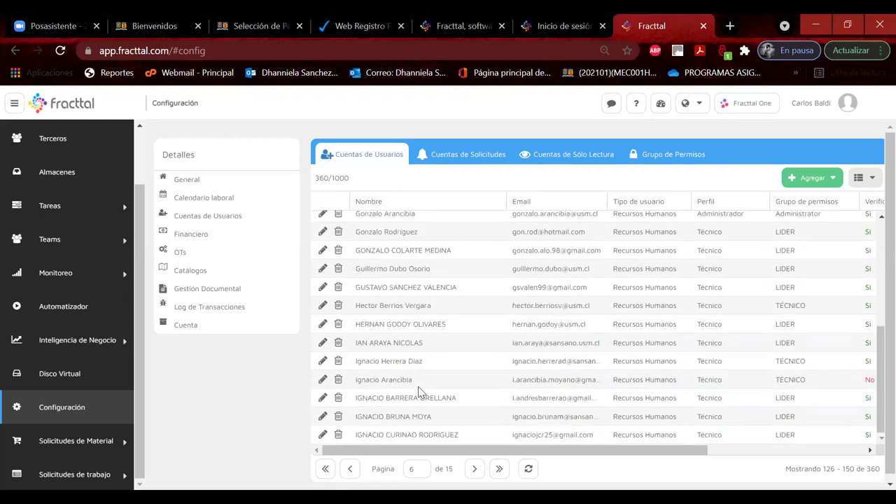
pyautogui.click(474, 469)
pyautogui.click(474, 470)
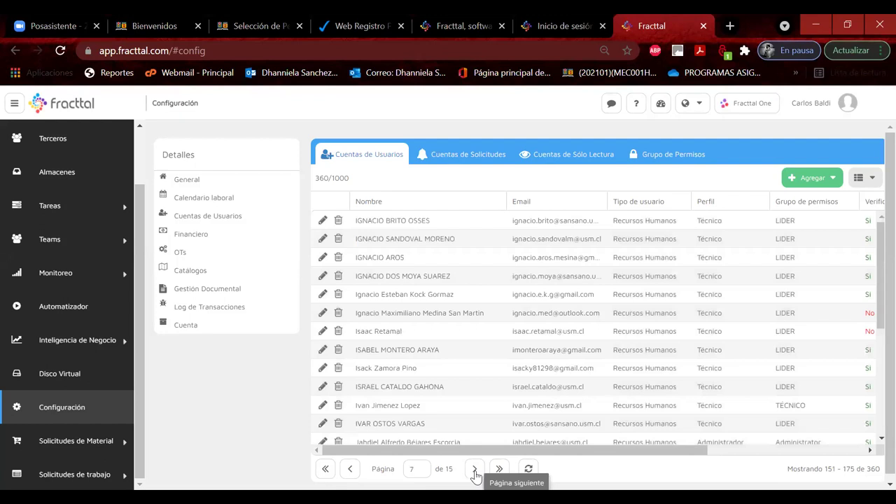
pyautogui.click(475, 470)
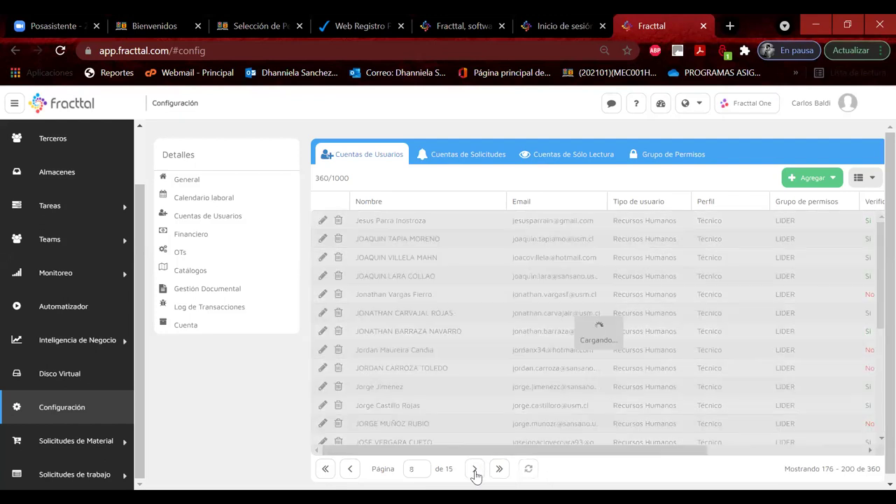
pyautogui.click(474, 470)
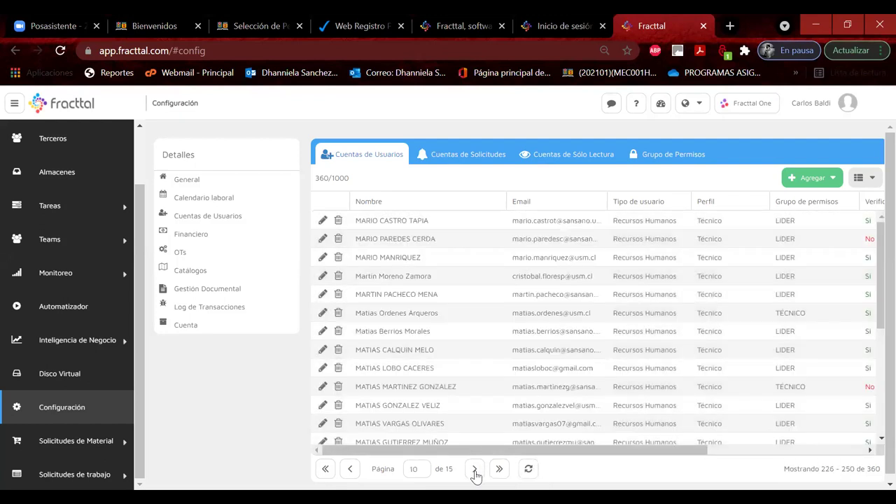
pyautogui.scroll(-5, 406, 387)
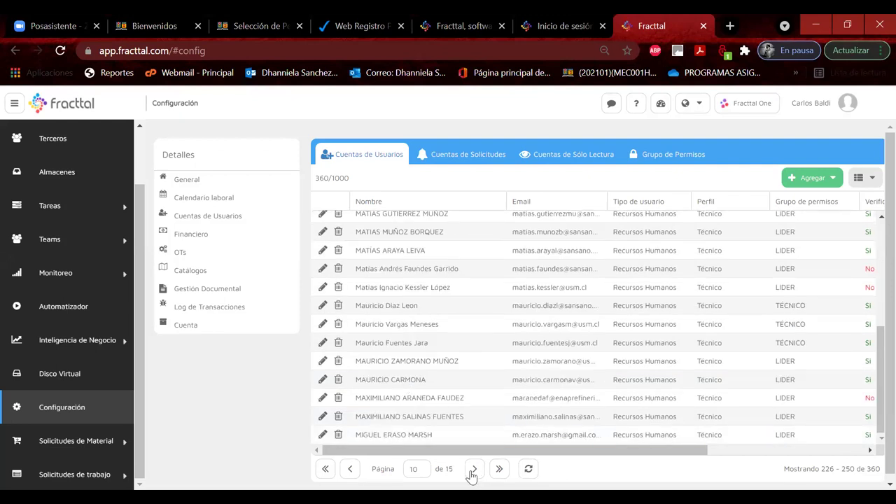
pyautogui.click(473, 470)
# Step: Select the unverified user's row and widen the Localización column beside it
pyautogui.scroll(-5, 449, 375)
pyautogui.scroll(3, 450, 378)
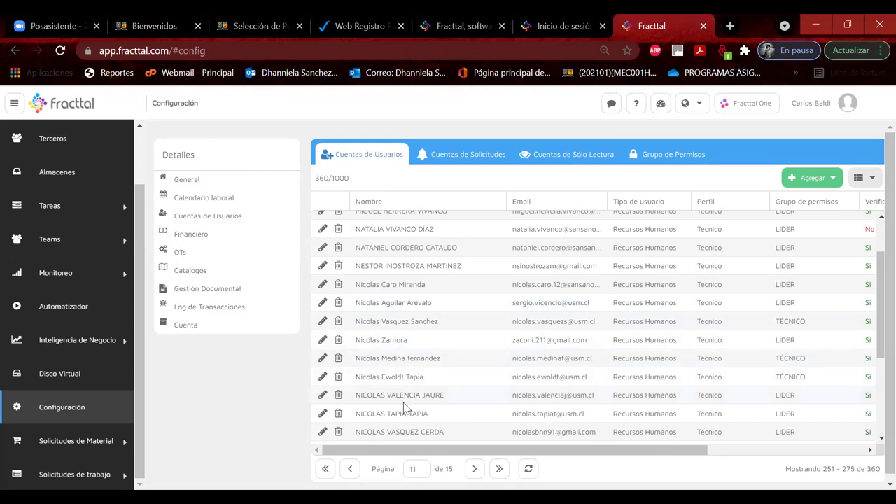
pyautogui.scroll(-2, 404, 410)
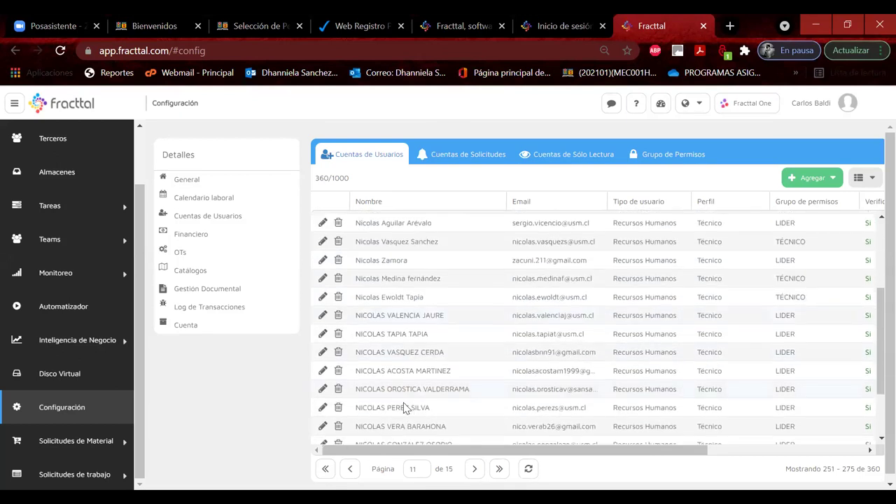
pyautogui.scroll(-2, 403, 409)
pyautogui.click(417, 402)
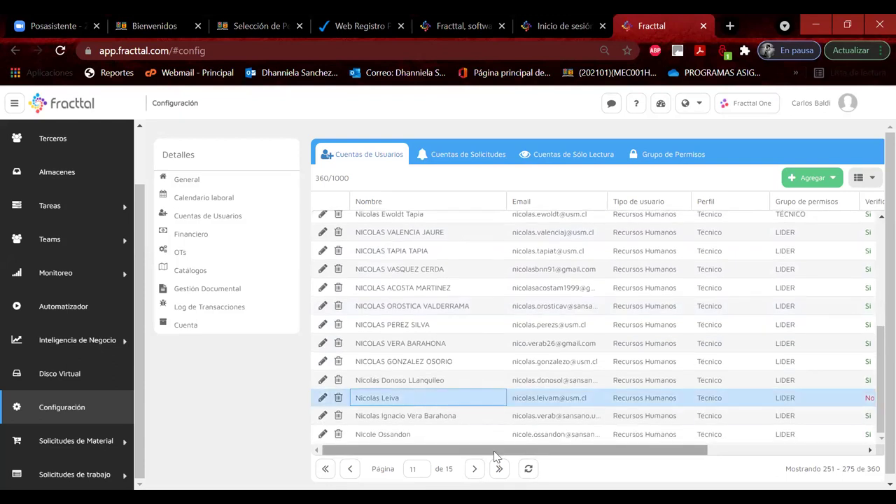
pyautogui.moveTo(494, 454); pyautogui.dragTo(766, 437)
pyautogui.click(834, 399)
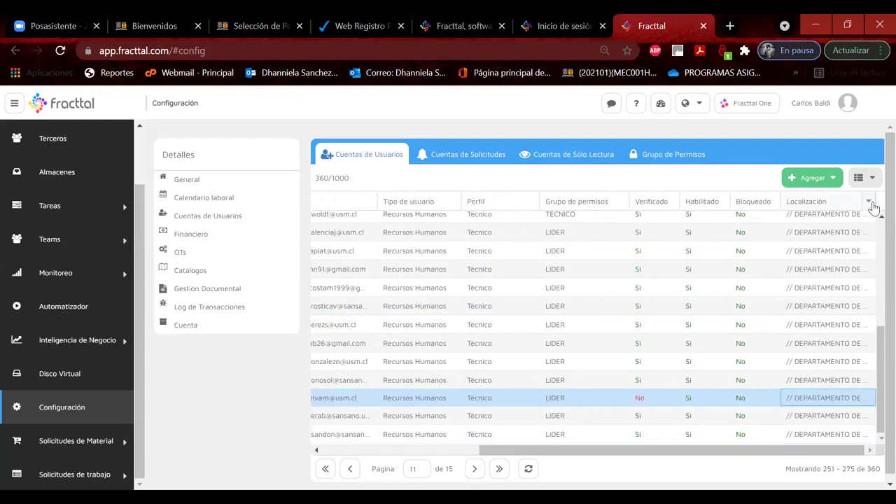
pyautogui.click(874, 202)
pyautogui.moveTo(874, 201); pyautogui.dragTo(894, 203)
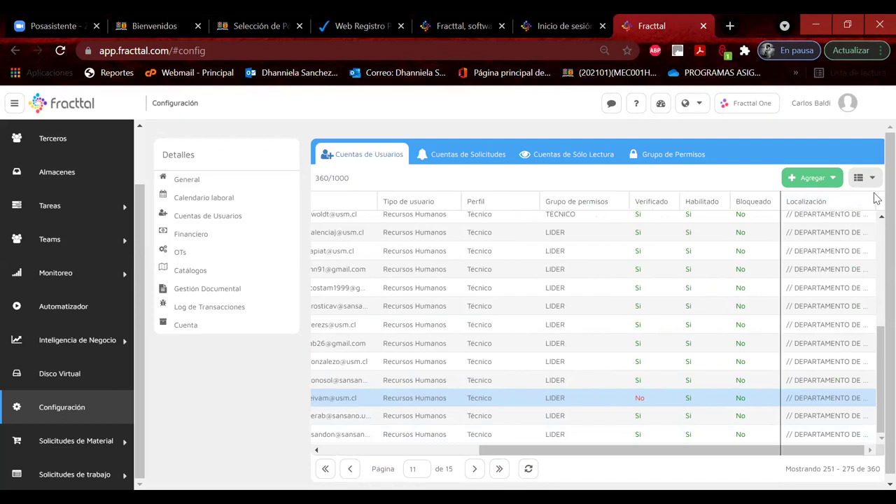
pyautogui.moveTo(805, 449); pyautogui.dragTo(814, 448)
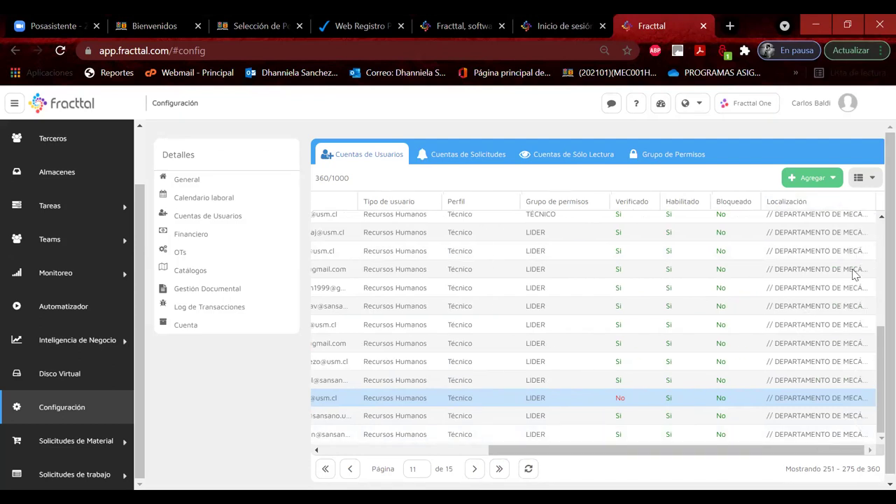
# Step: Widen the Localización column so full locations show, then scroll the table back left
pyautogui.moveTo(812, 202); pyautogui.dragTo(611, 201)
pyautogui.moveTo(725, 203); pyautogui.dragTo(874, 233)
pyautogui.moveTo(700, 455); pyautogui.dragTo(765, 453)
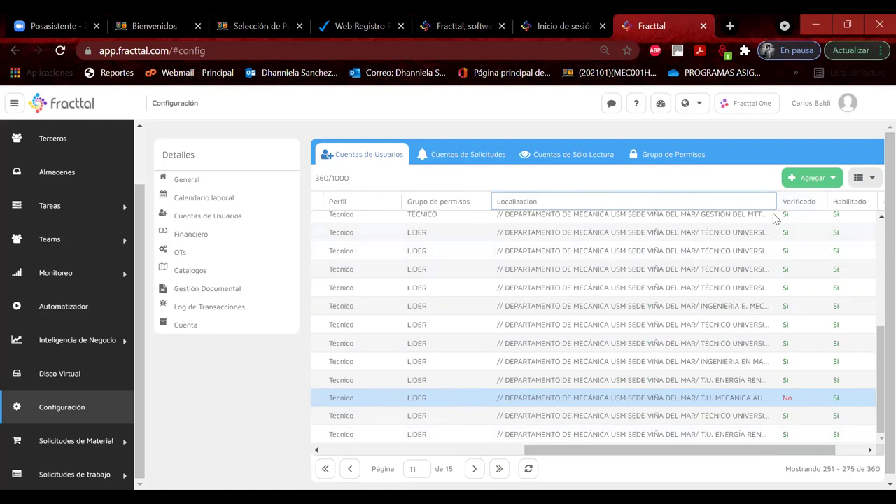
pyautogui.moveTo(827, 216); pyautogui.dragTo(860, 210)
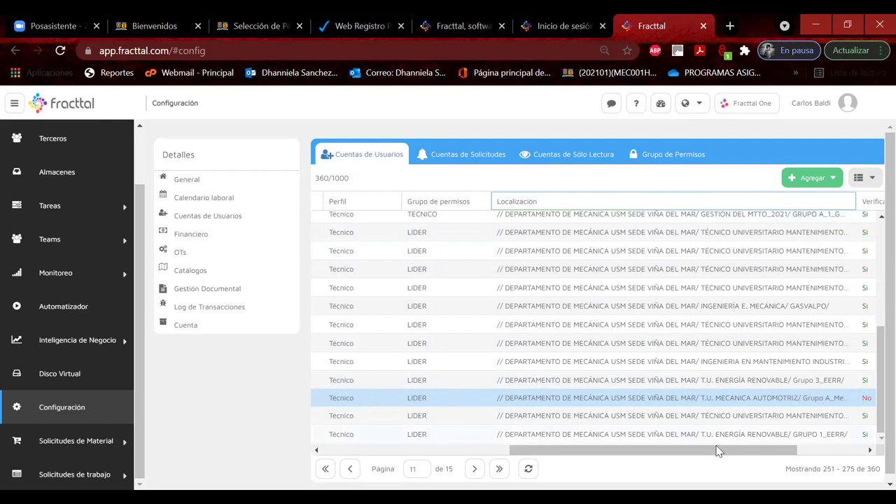
pyautogui.moveTo(723, 450); pyautogui.dragTo(790, 451)
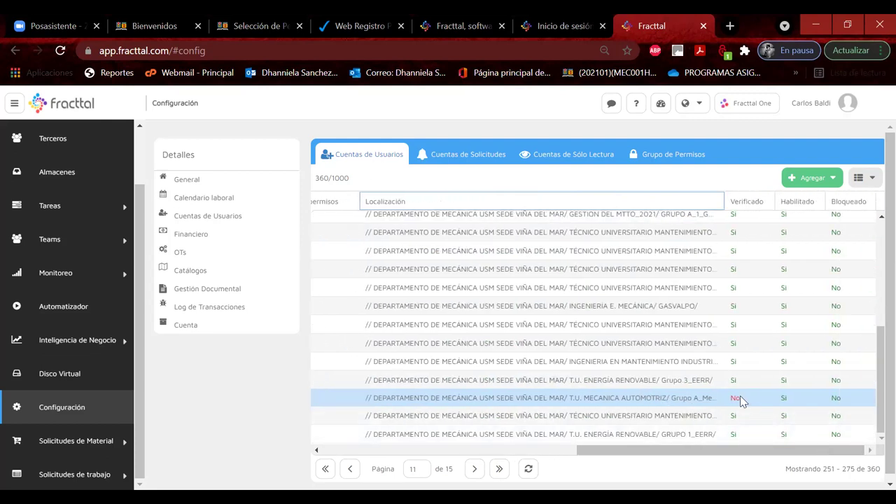
pyautogui.moveTo(580, 452); pyautogui.dragTo(301, 448)
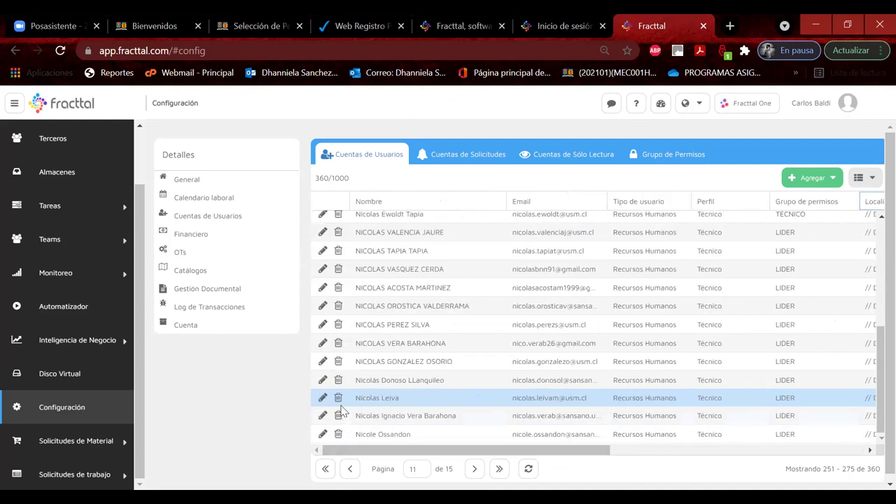
# Step: Resend the unverified user's confirmation email via Reenviar Correo, acknowledge it, and save the account
pyautogui.click(322, 397)
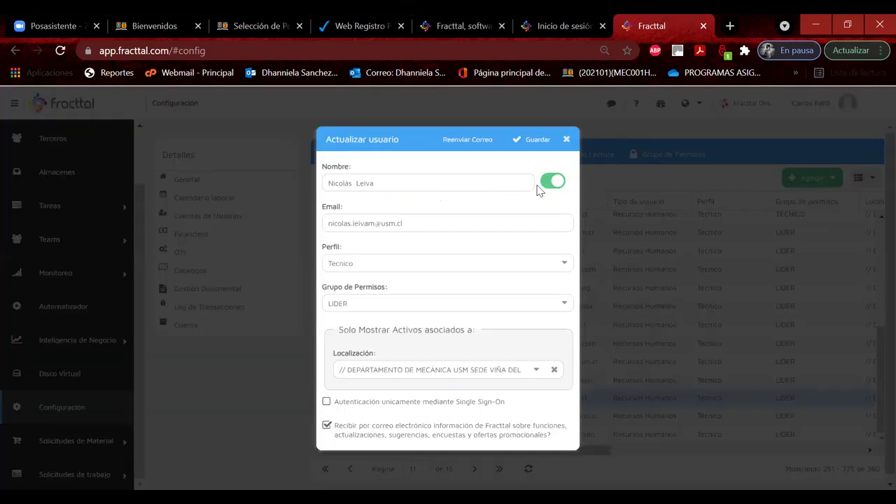
pyautogui.click(466, 143)
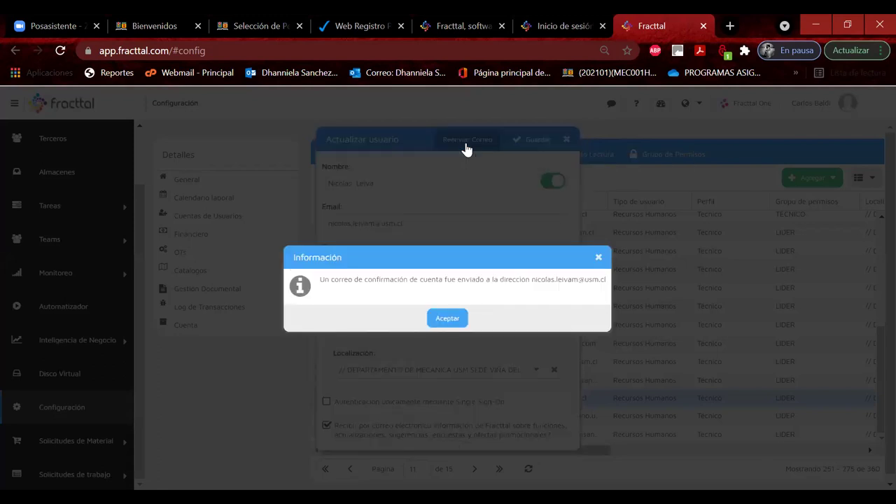
pyautogui.click(447, 319)
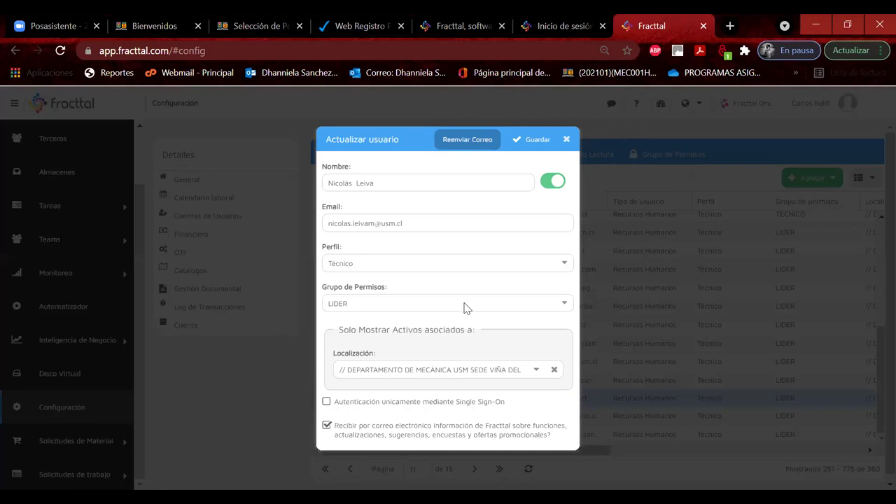
pyautogui.click(528, 141)
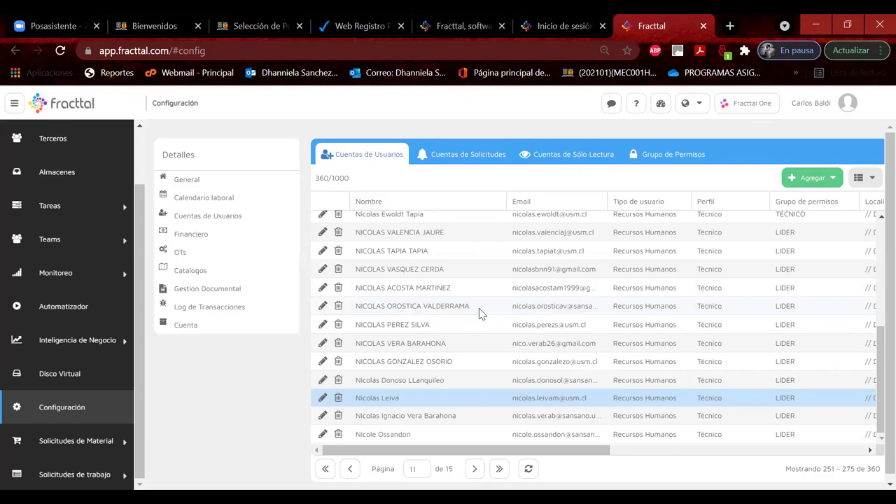
# Step: Page forward through the user accounts from page 12 to page 14
pyautogui.click(474, 469)
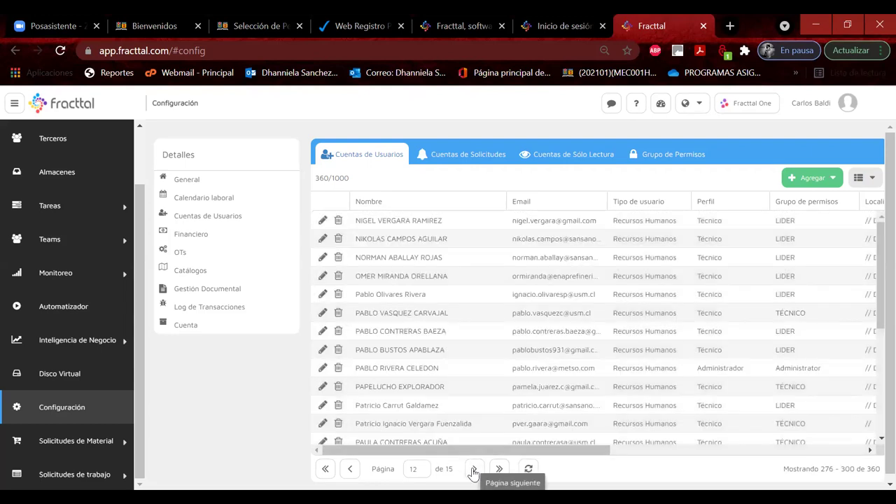
pyautogui.click(473, 472)
pyautogui.click(473, 472)
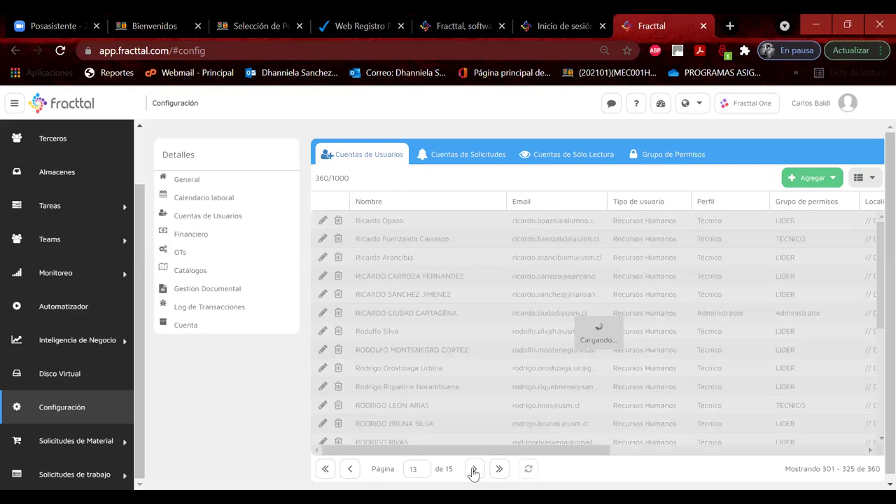
pyautogui.scroll(-3, 464, 361)
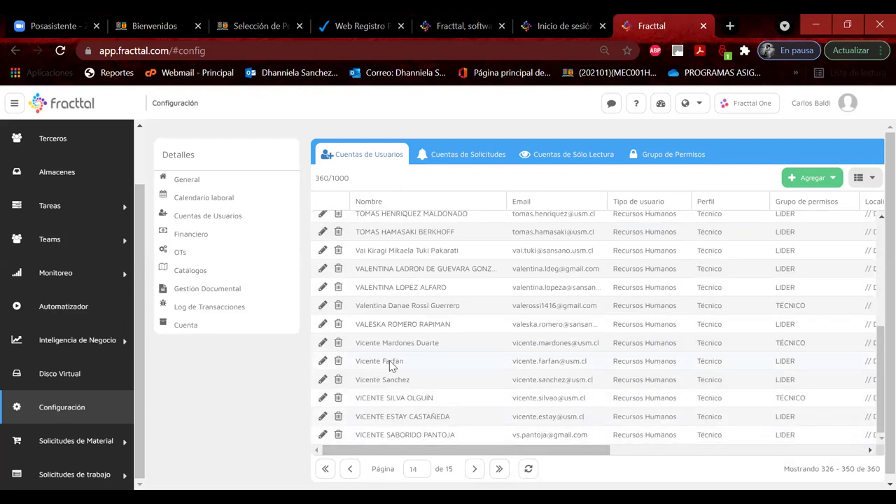
# Step: Resend the confirmation email to the page-14 user needing it and save their account
pyautogui.click(323, 362)
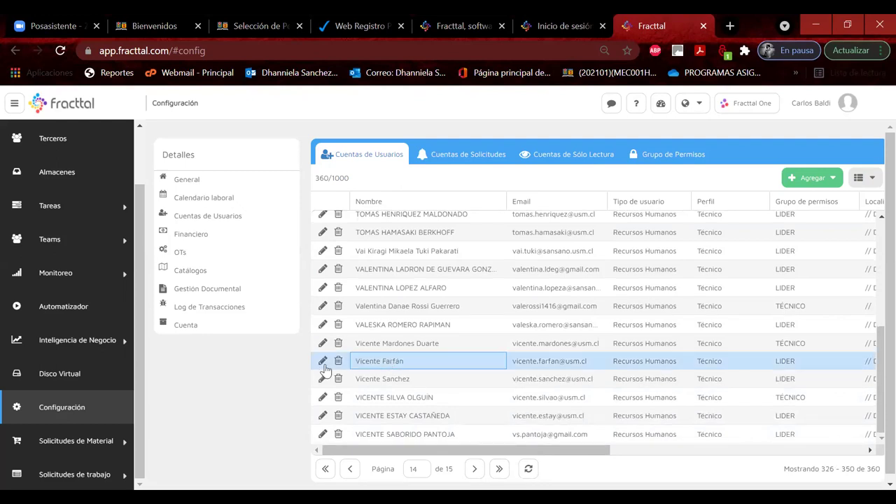
pyautogui.click(324, 362)
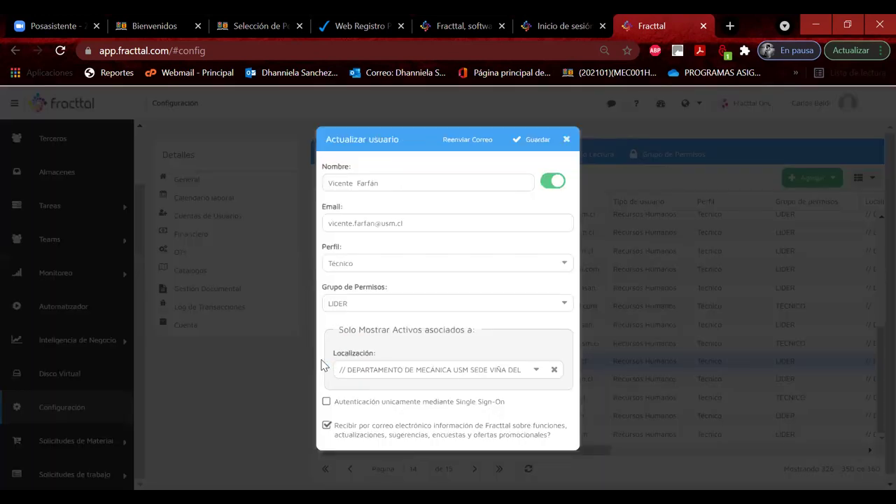
pyautogui.click(469, 144)
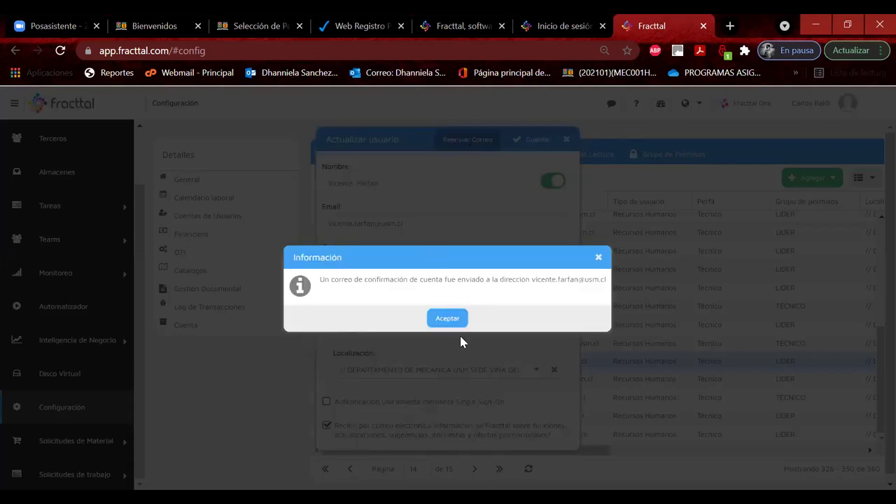
pyautogui.click(446, 321)
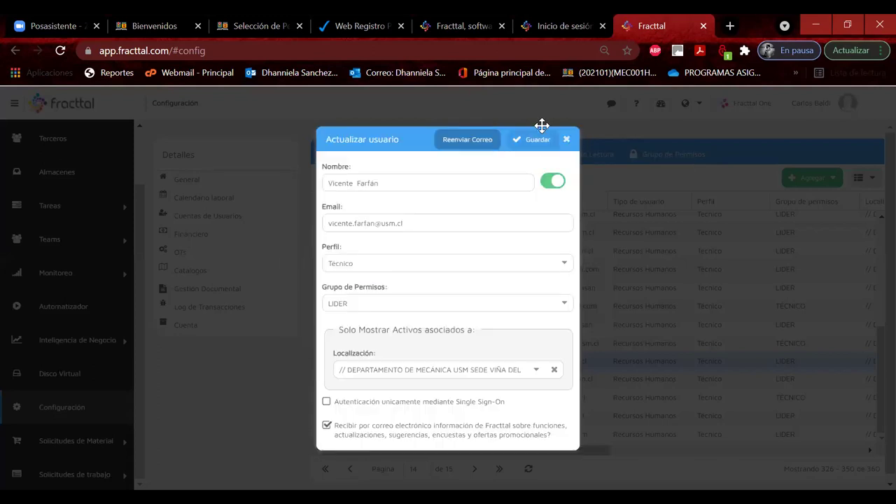
pyautogui.click(531, 141)
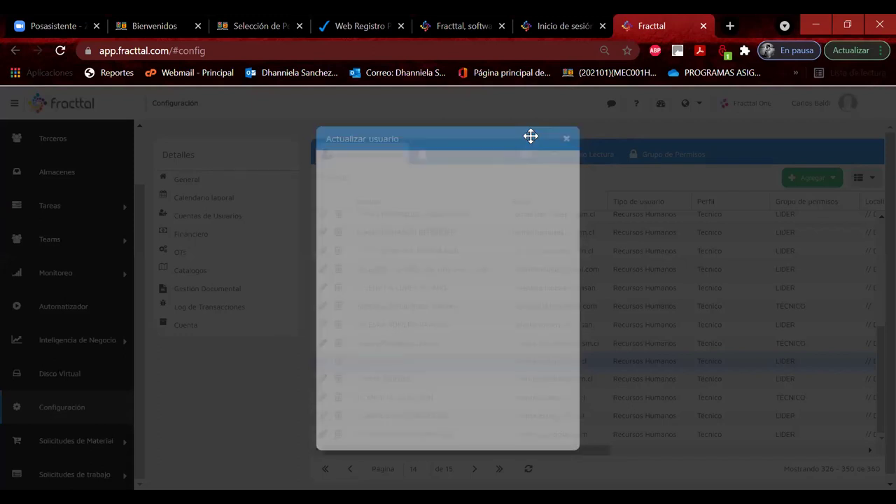
pyautogui.click(535, 144)
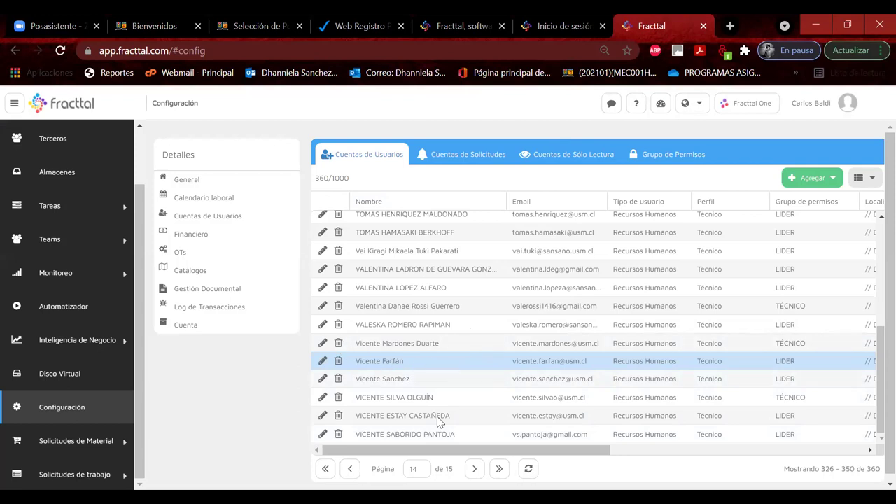
pyautogui.moveTo(420, 449); pyautogui.dragTo(359, 444)
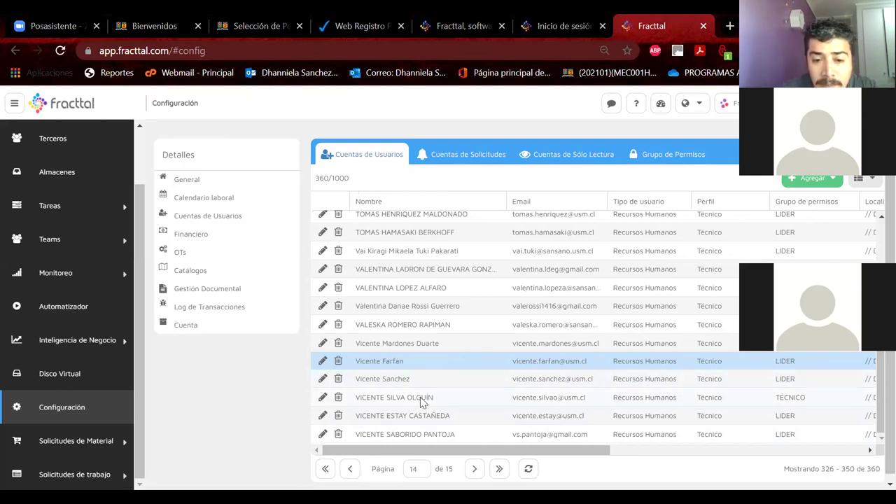
# Step: Page back through the user accounts from page 14 to page 8
pyautogui.scroll(-1, 422, 401)
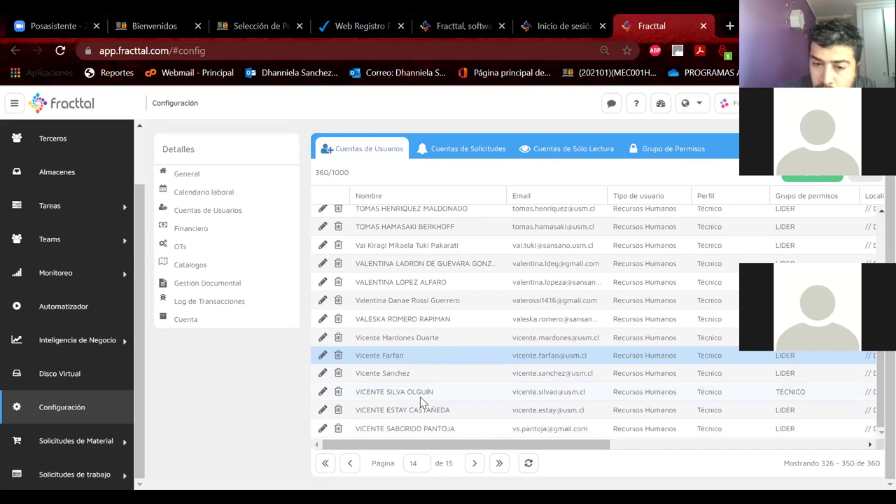
pyautogui.click(349, 463)
pyautogui.click(350, 463)
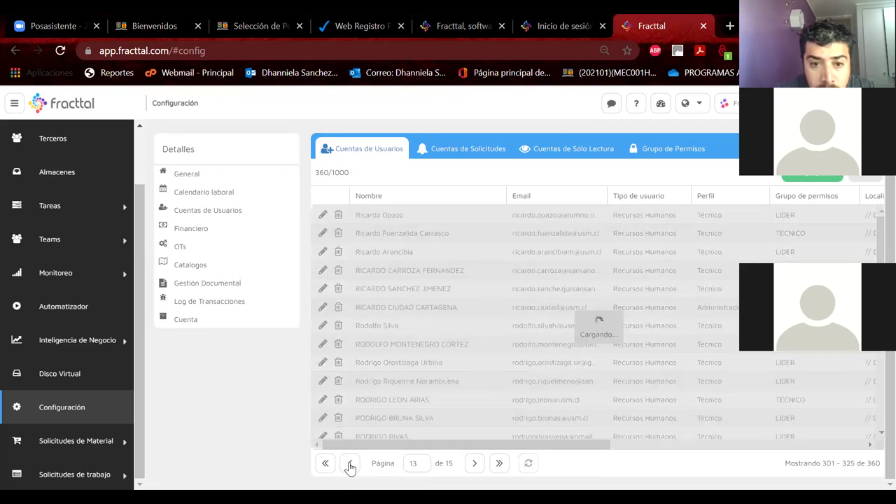
pyautogui.click(349, 464)
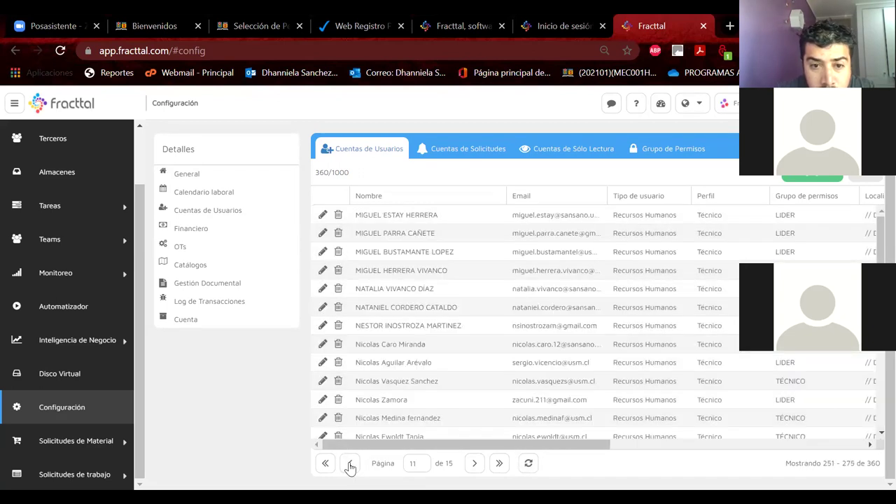
pyautogui.click(350, 464)
pyautogui.click(351, 464)
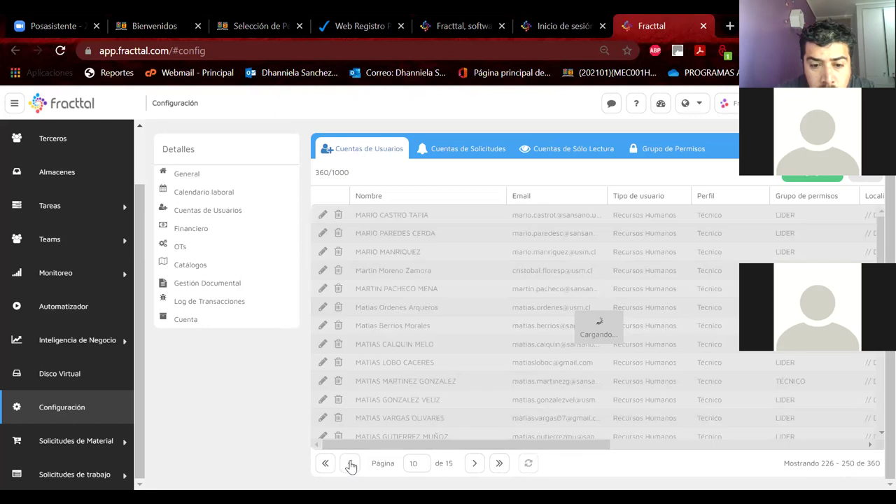
pyautogui.click(351, 464)
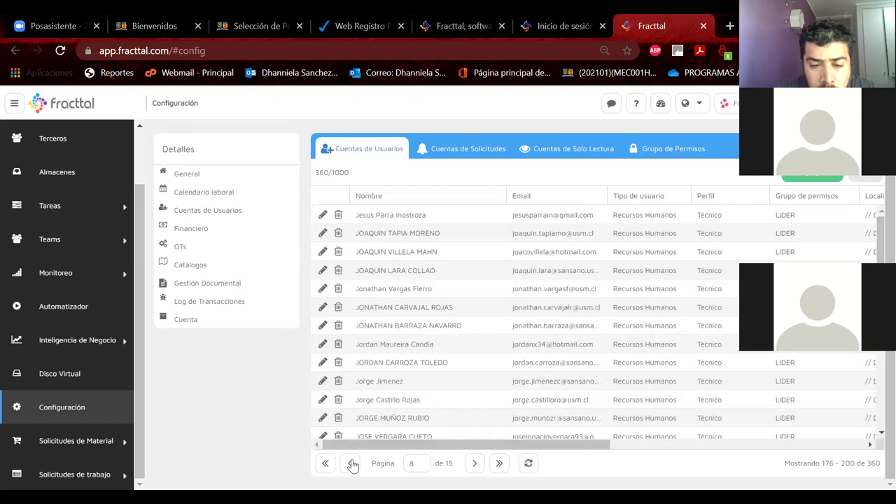
# Step: Check a page-8 user's Verificado status, close their edit form unsaved, and go to page 7
pyautogui.scroll(-3, 424, 385)
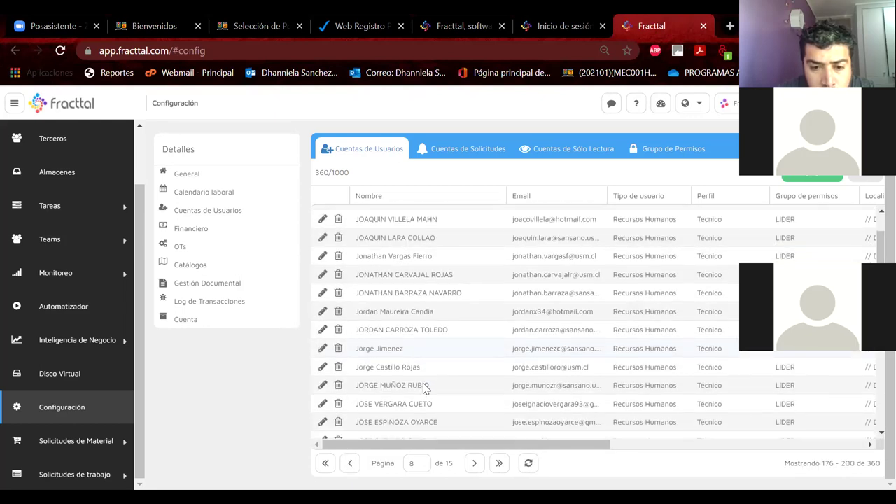
pyautogui.scroll(-2, 424, 385)
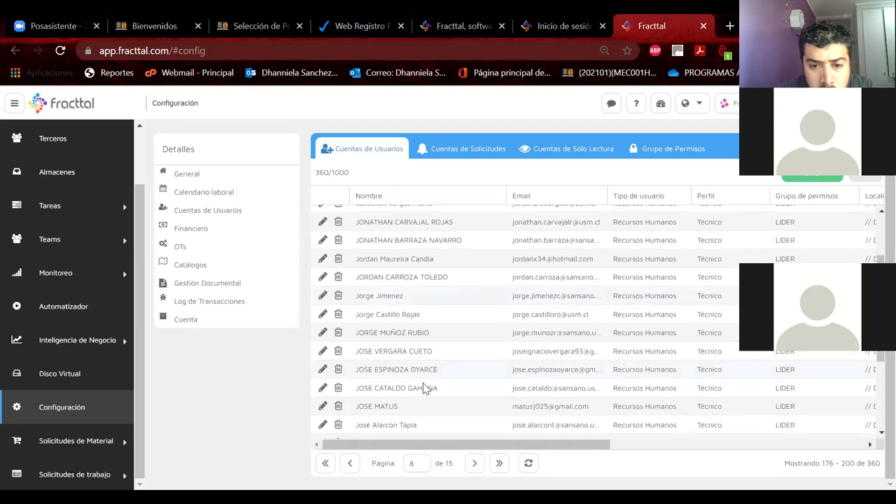
pyautogui.scroll(-3, 423, 383)
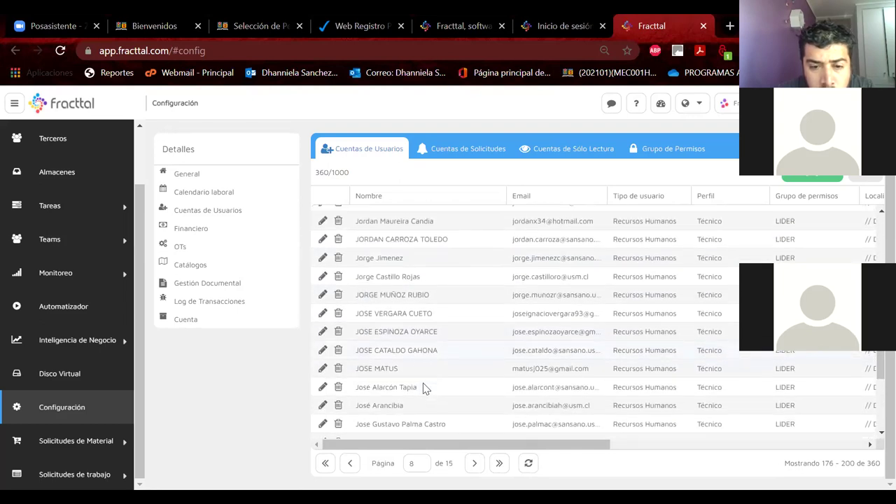
pyautogui.click(423, 383)
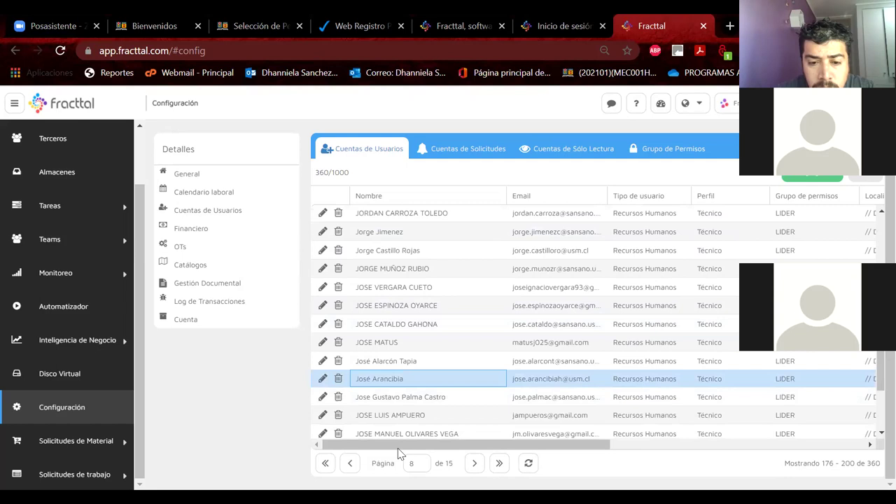
pyautogui.moveTo(395, 448); pyautogui.dragTo(643, 415)
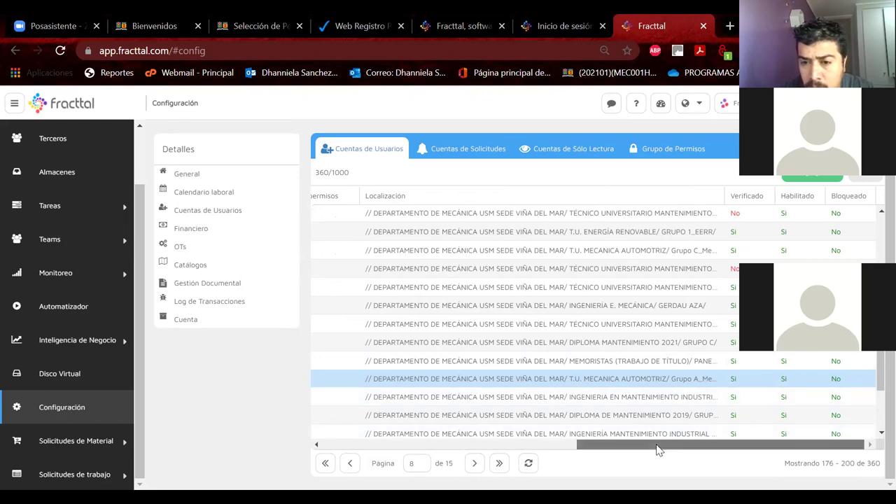
pyautogui.moveTo(660, 445); pyautogui.dragTo(400, 454)
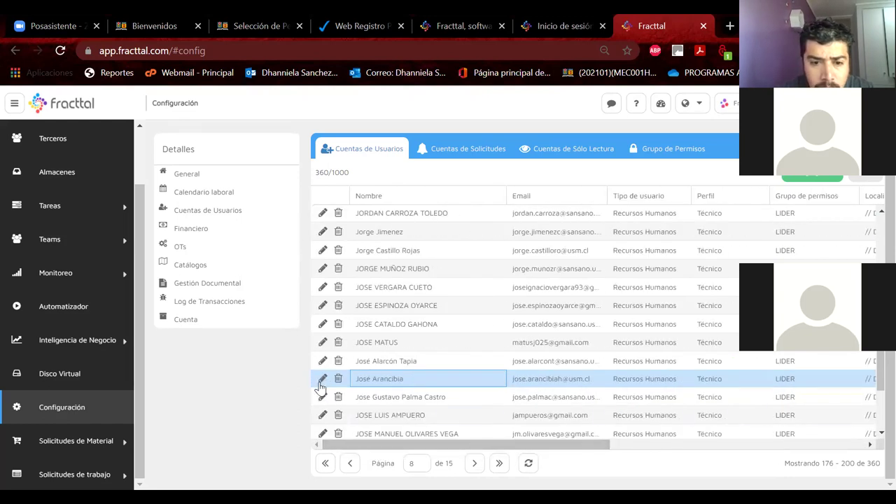
pyautogui.click(322, 378)
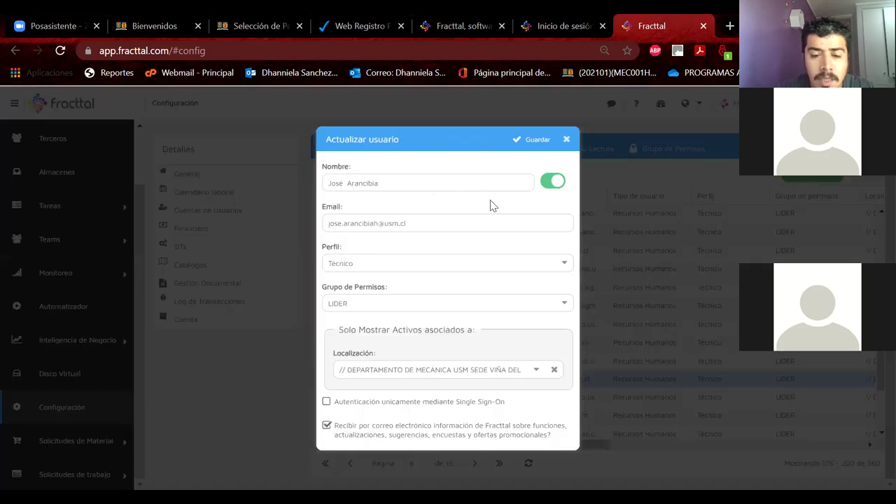
pyautogui.click(566, 139)
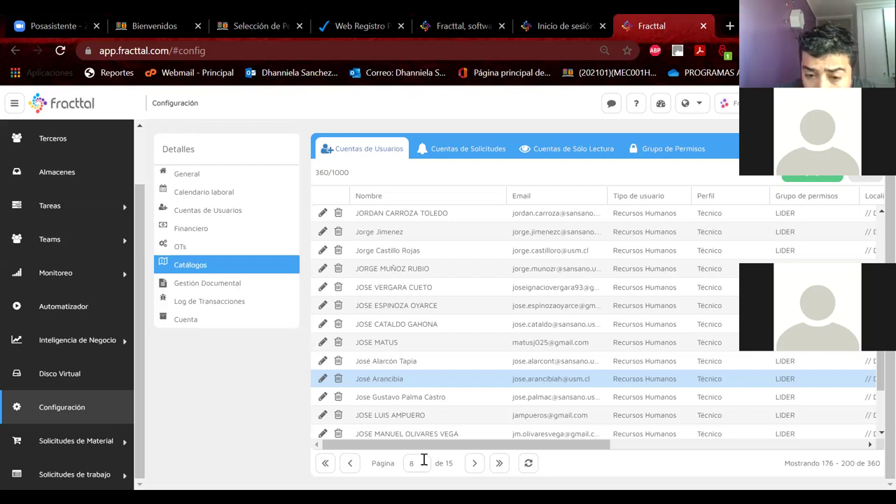
pyautogui.click(349, 463)
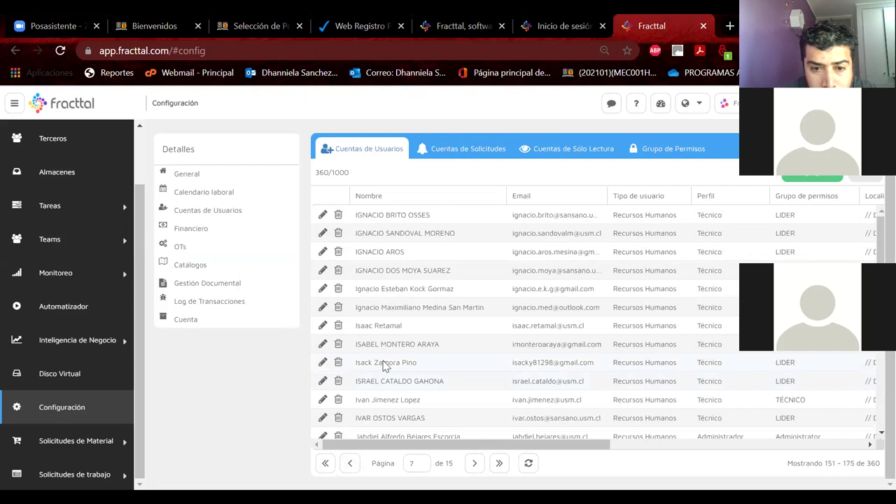
# Step: Resend the confirmation email to the unverified page-7 user and save their account
pyautogui.click(371, 326)
pyautogui.moveTo(498, 444); pyautogui.dragTo(352, 435)
pyautogui.hscroll(3, 655, 437)
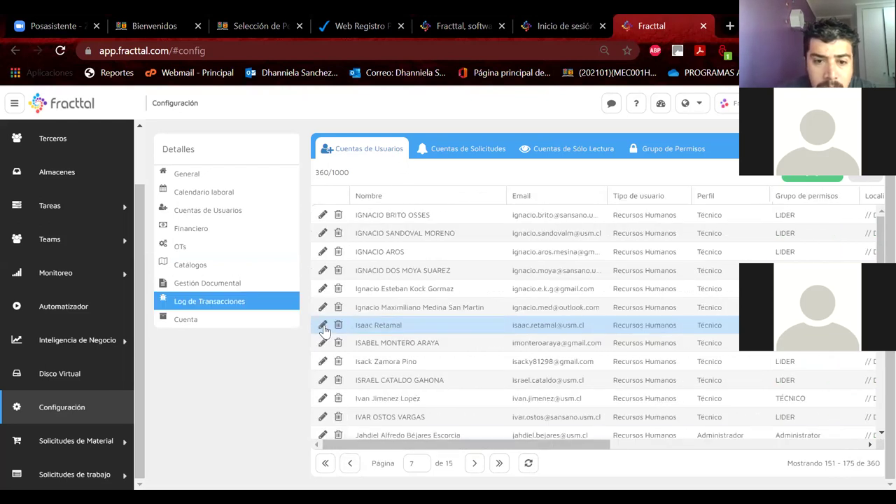
pyautogui.click(322, 324)
pyautogui.click(456, 141)
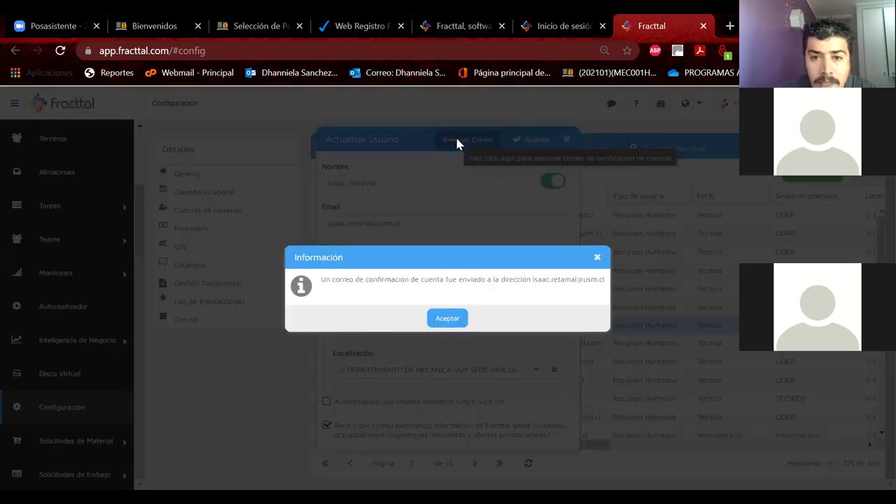
pyautogui.click(448, 318)
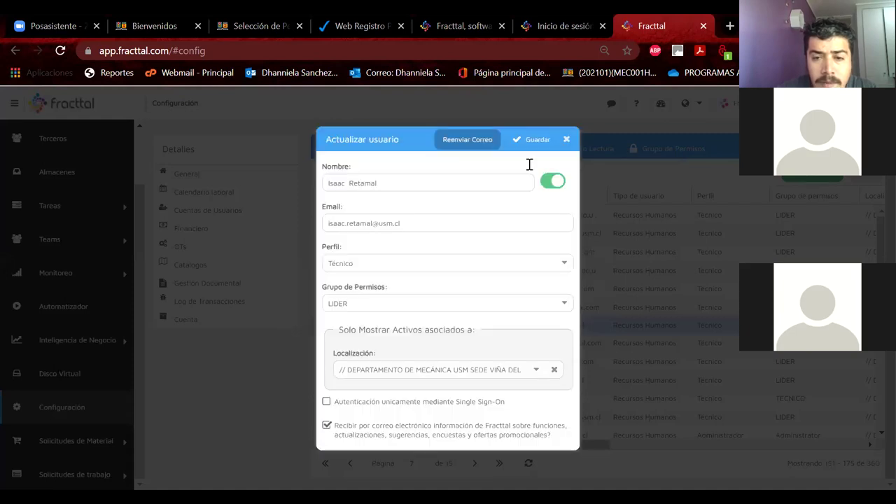
pyautogui.click(536, 141)
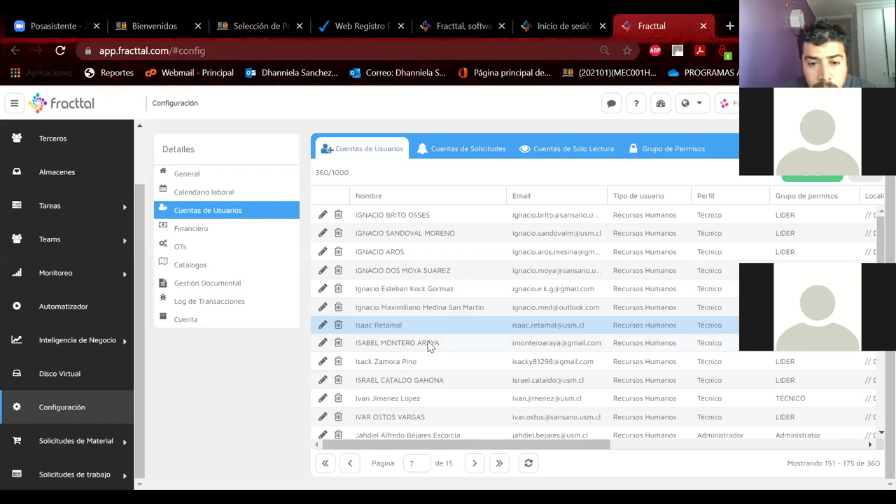
# Step: Page back through the user accounts from page 6 to page 4 (entries 76–100)
pyautogui.scroll(-3, 427, 344)
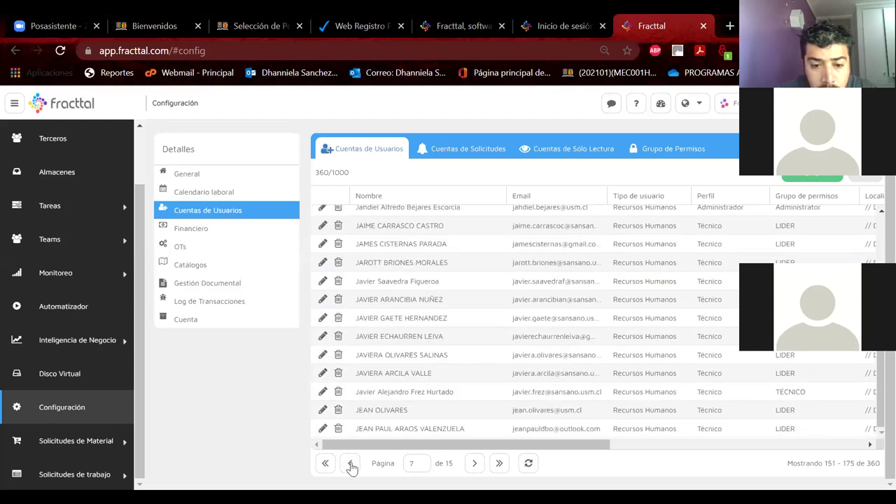
pyautogui.click(350, 464)
pyautogui.click(350, 464)
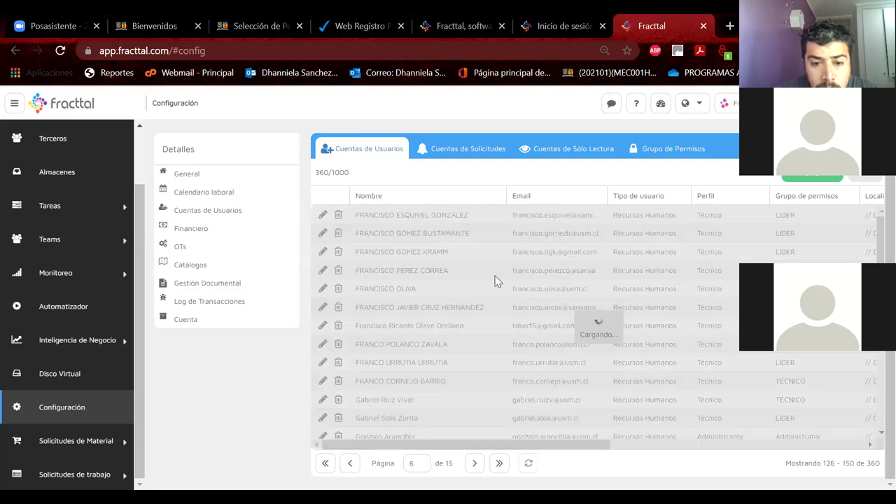
pyautogui.scroll(-5, 452, 270)
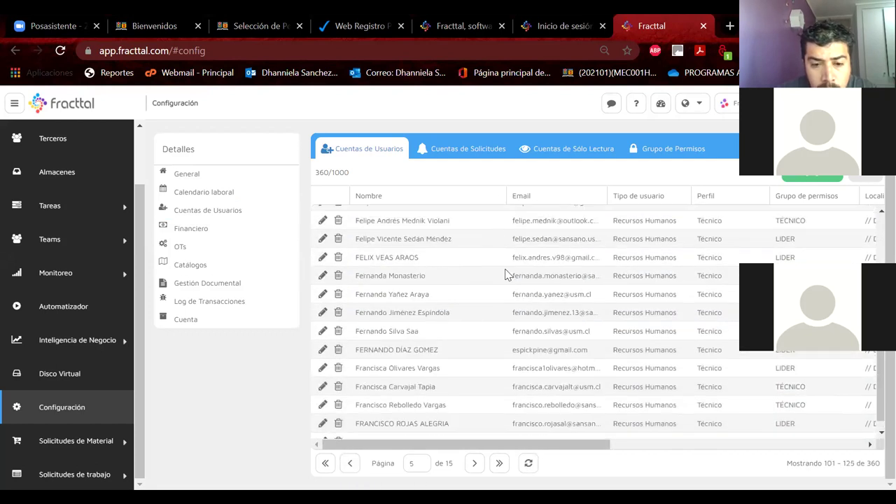
pyautogui.scroll(5, 408, 380)
pyautogui.click(350, 463)
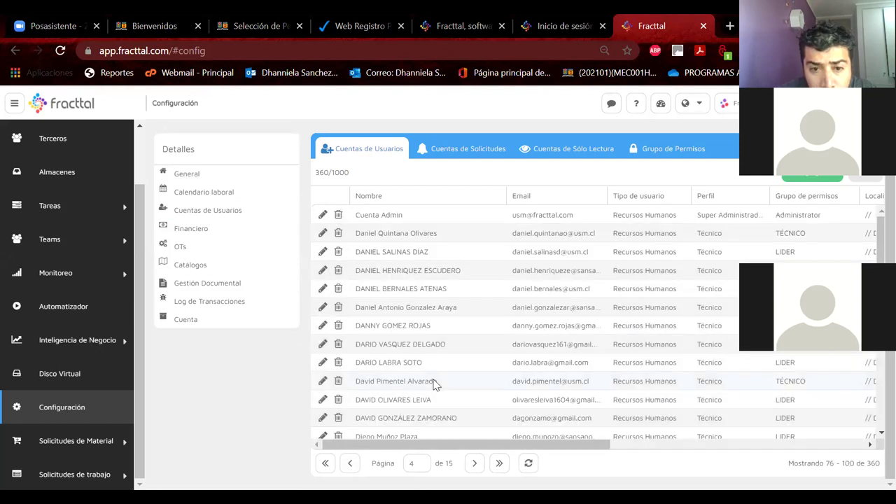
pyautogui.scroll(-2, 434, 384)
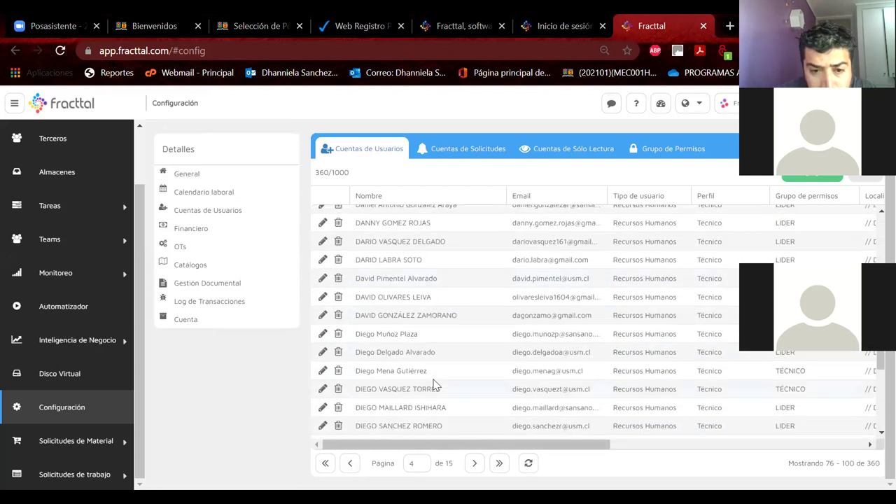
pyautogui.scroll(-1, 434, 383)
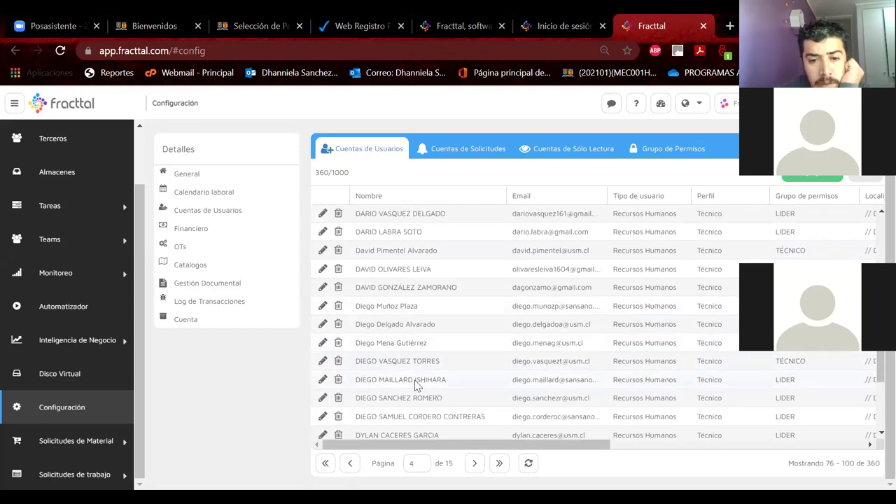
pyautogui.scroll(-1, 414, 383)
pyautogui.scroll(1, 415, 384)
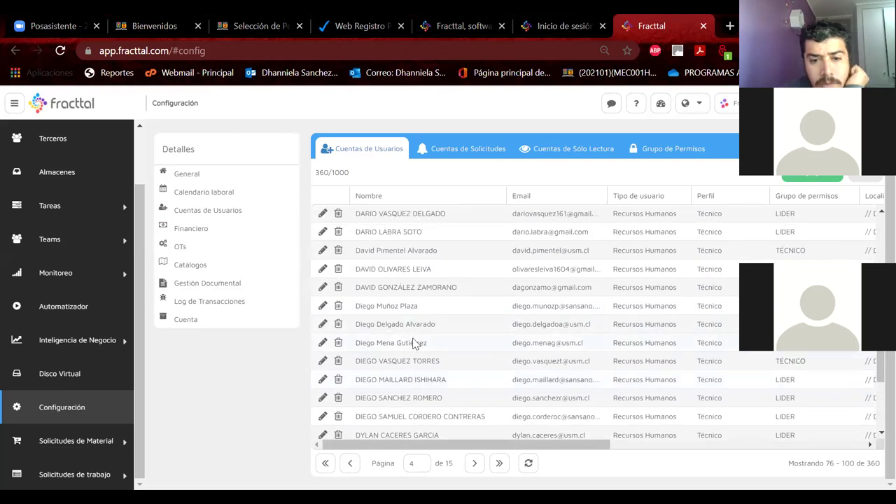
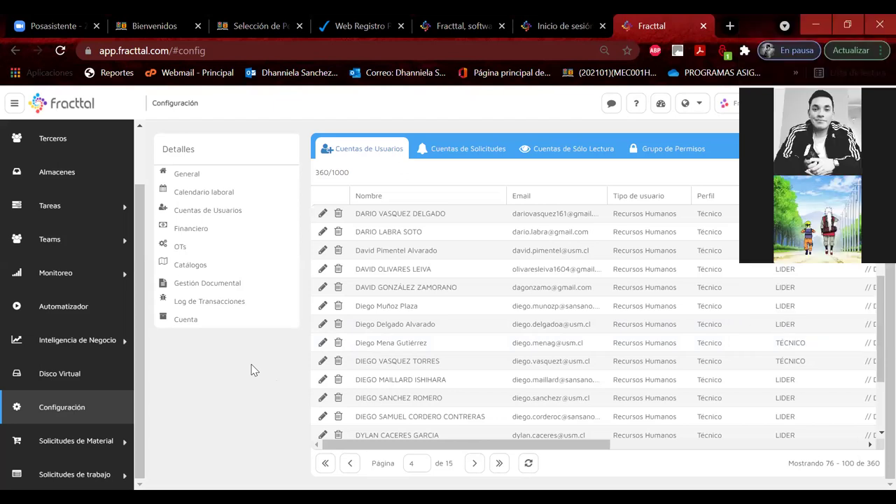
# Step: Advance the user-accounts list to page 5, showing accounts 101–125 of 360
pyautogui.click(231, 284)
pyautogui.click(217, 228)
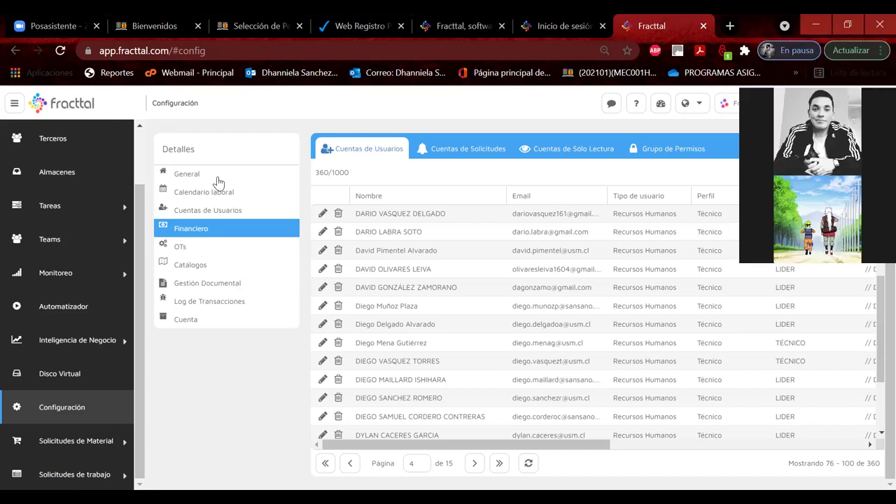
pyautogui.press('Down')
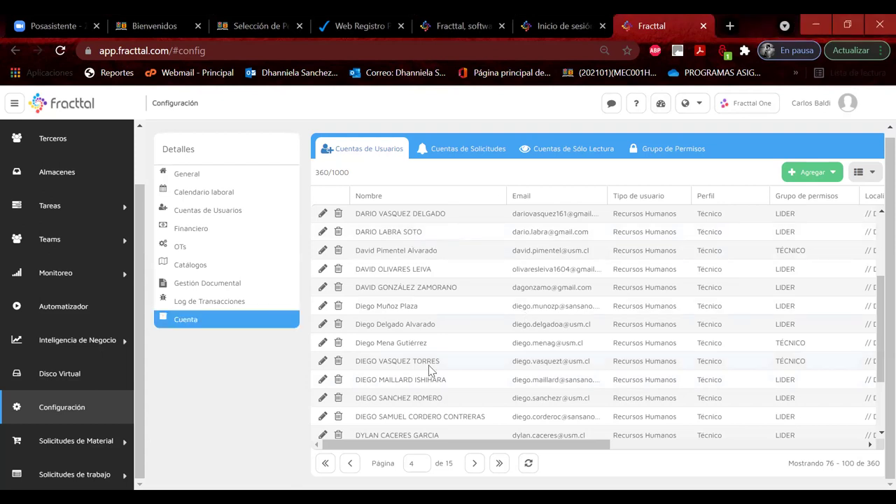
pyautogui.scroll(-2, 430, 371)
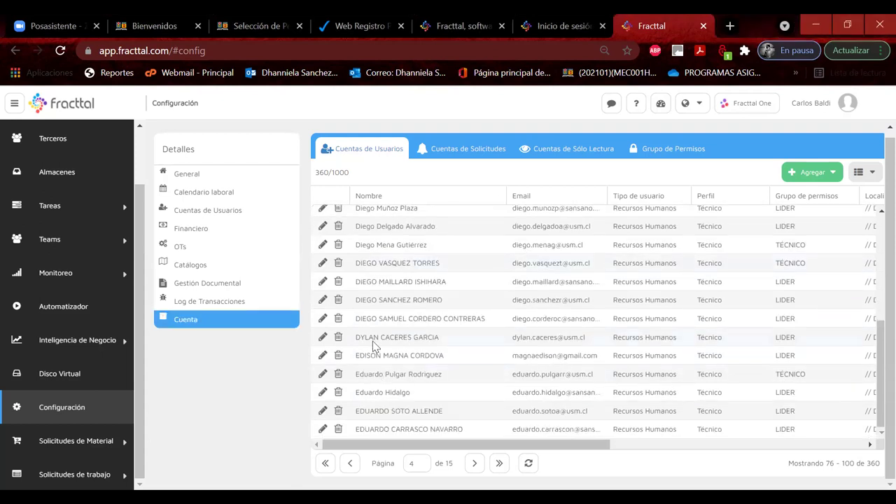
pyautogui.click(474, 463)
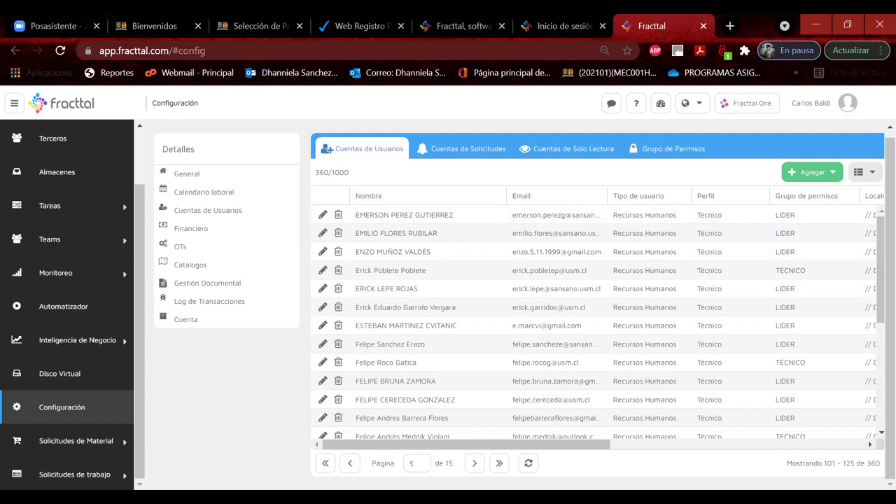
pyautogui.click(186, 319)
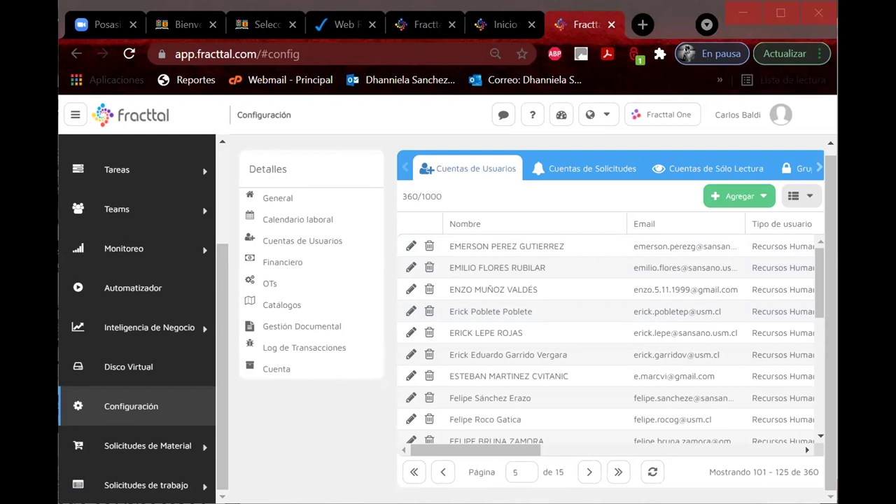
pyautogui.click(780, 13)
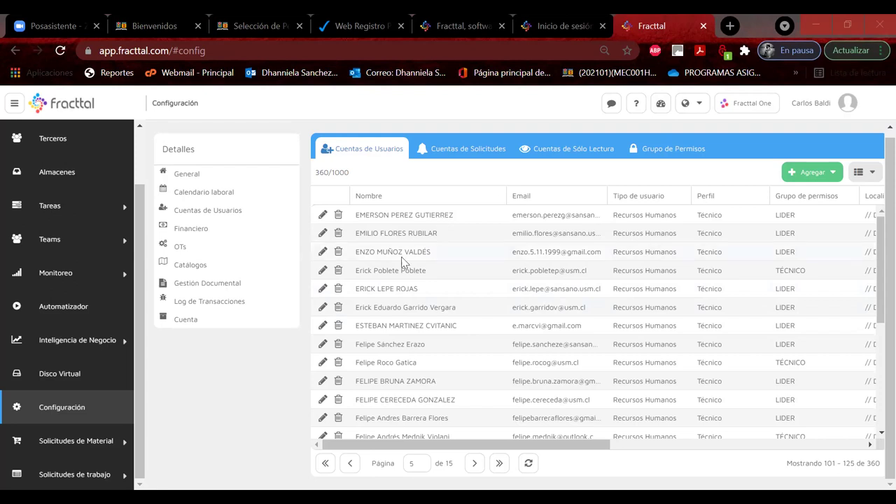
# Step: Jump back to the first page of user accounts, move on to page 2, and select its first account
pyautogui.click(322, 463)
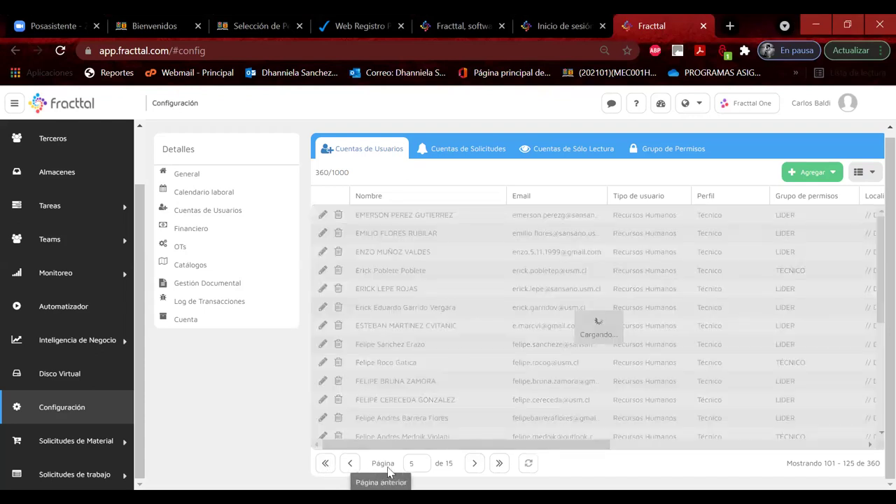
pyautogui.scroll(-5, 458, 319)
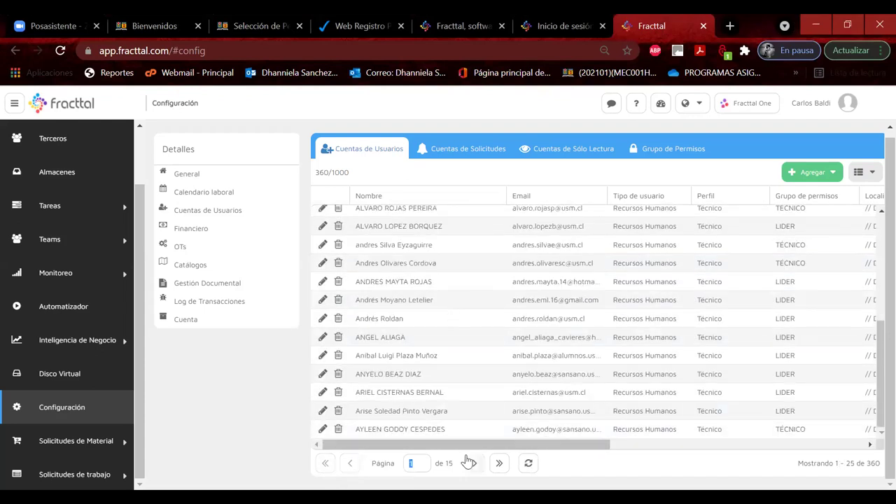
pyautogui.click(472, 462)
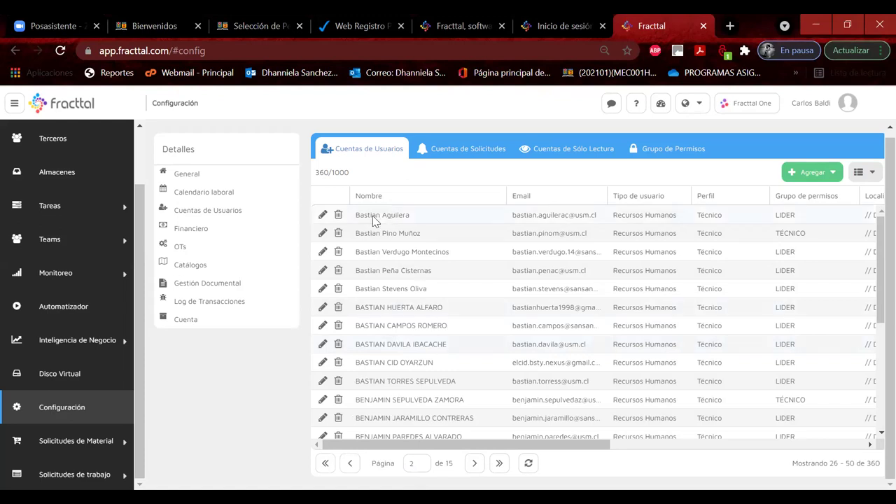
pyautogui.click(406, 216)
pyautogui.moveTo(467, 445); pyautogui.dragTo(412, 432)
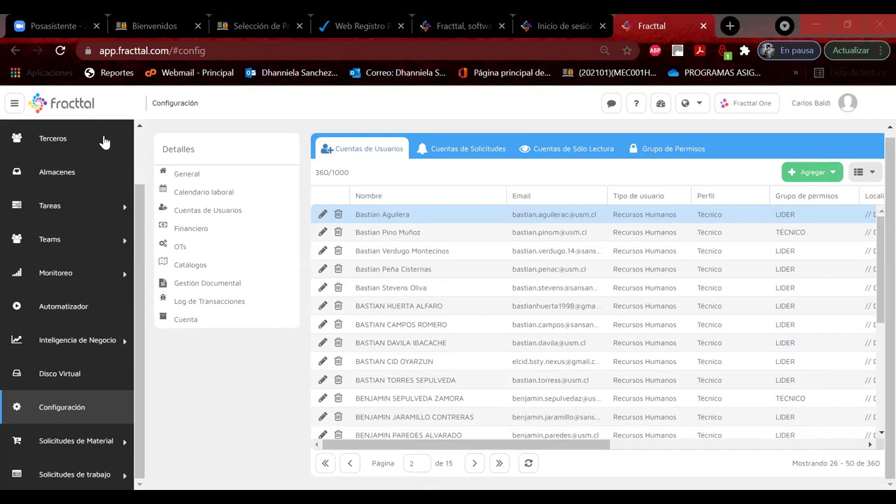
pyautogui.click(105, 175)
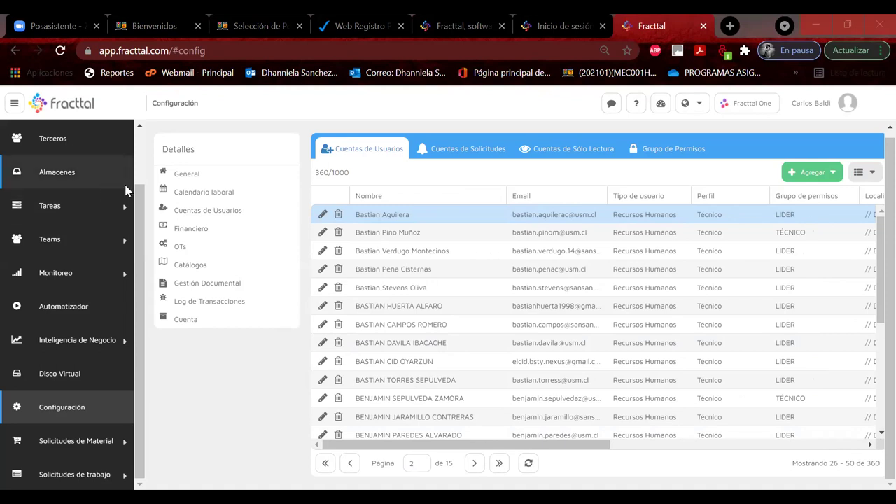
# Step: Start a new Recursos Humanos personnel record and enter the person's first name and surname
pyautogui.scroll(2, 63, 172)
pyautogui.click(78, 175)
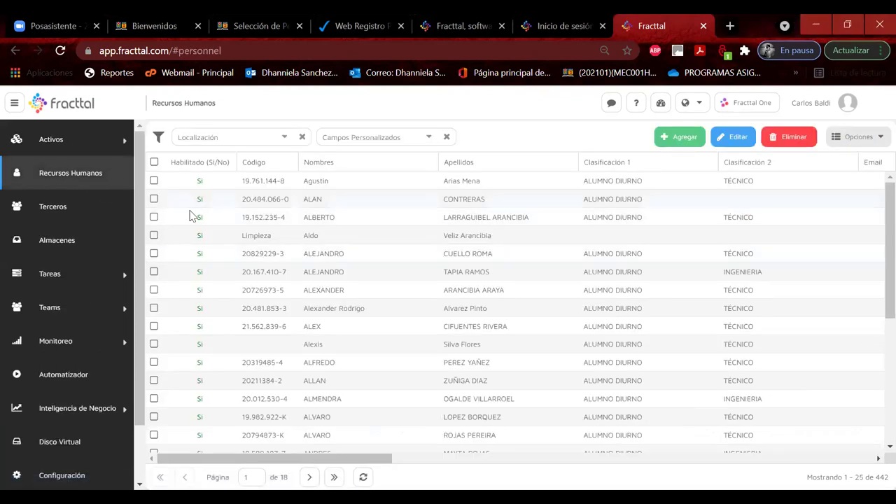
pyautogui.click(694, 139)
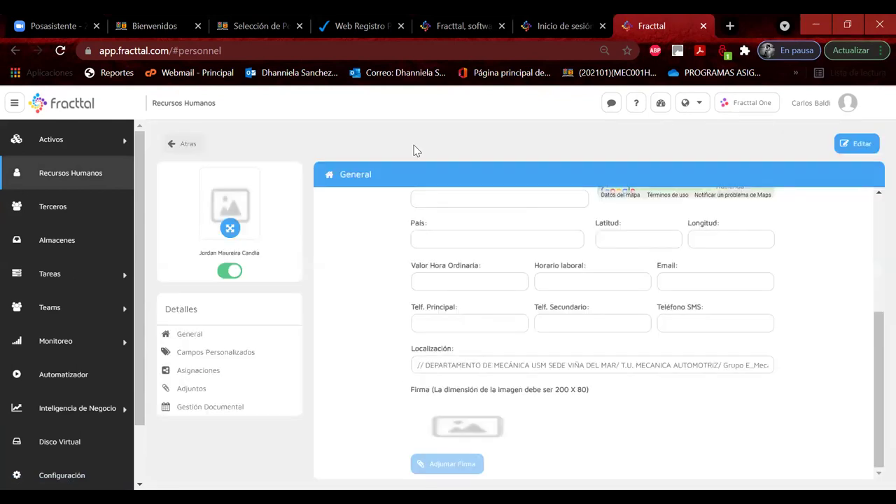
pyautogui.scroll(5, 469, 203)
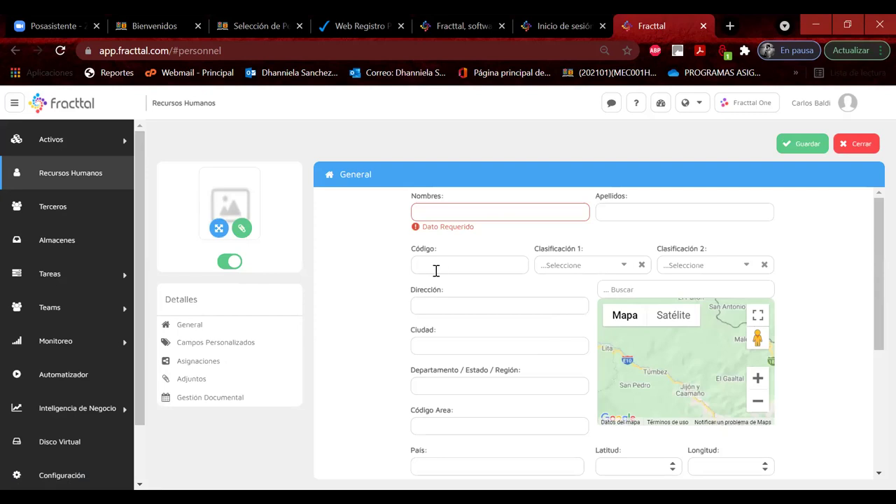
pyautogui.click(436, 208)
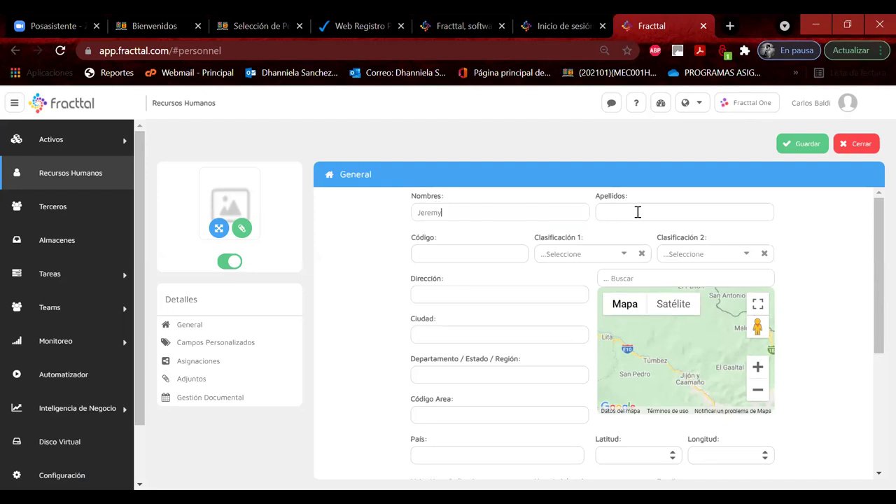
pyautogui.click(638, 214)
# Step: Paste the person's ID code into Código and insert its separator dots
pyautogui.click(452, 247)
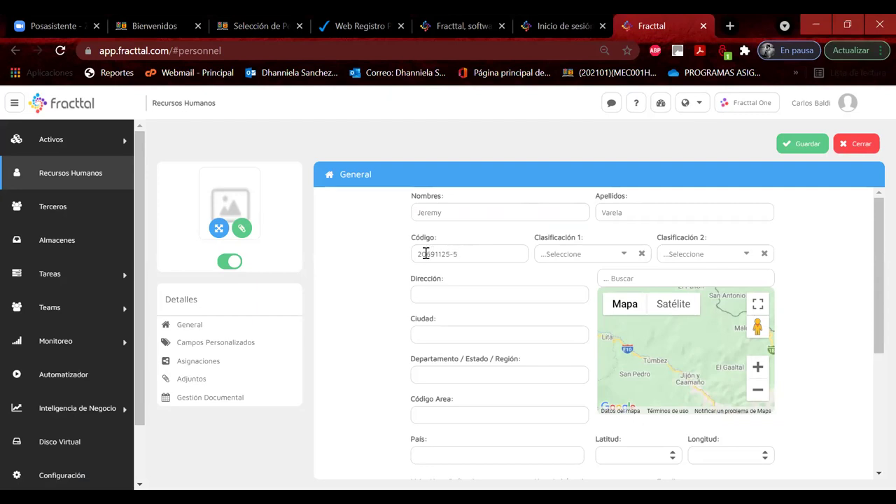
pyautogui.press('Left')
pyautogui.press('Left')
pyautogui.press('Left')
pyautogui.press('Left')
pyautogui.press('Left')
pyautogui.press('Left')
pyautogui.press('Left')
pyautogui.press('Left')
pyautogui.write('.')
pyautogui.press('Right')
pyautogui.press('Right')
pyautogui.press('Right')
pyautogui.write('.')
pyautogui.press('Right')
pyautogui.press('Right')
# Step: Set Clasificación 1 to ALUMNO DIURNO and Clasificación 2 to TÉCNICO
pyautogui.click(624, 256)
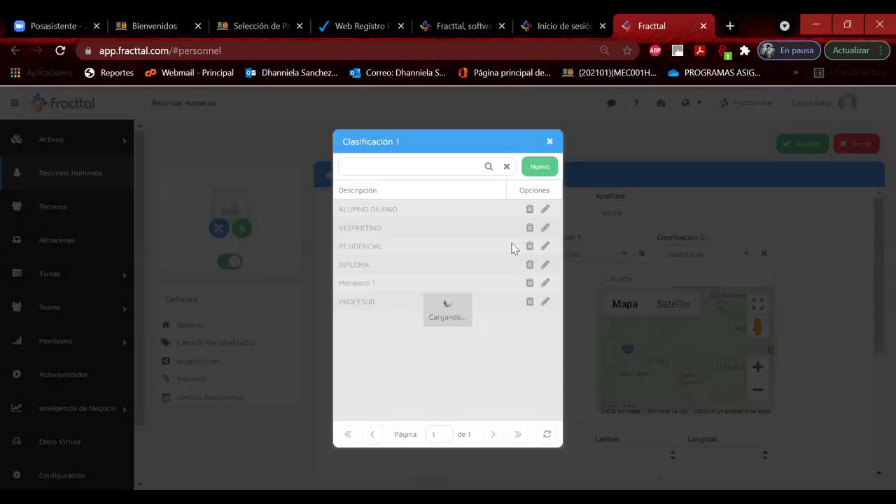
pyautogui.click(381, 212)
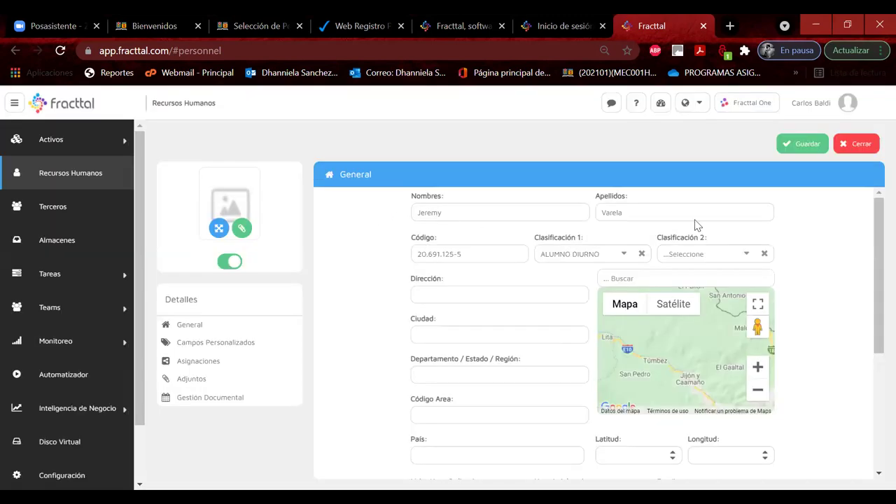
pyautogui.click(743, 258)
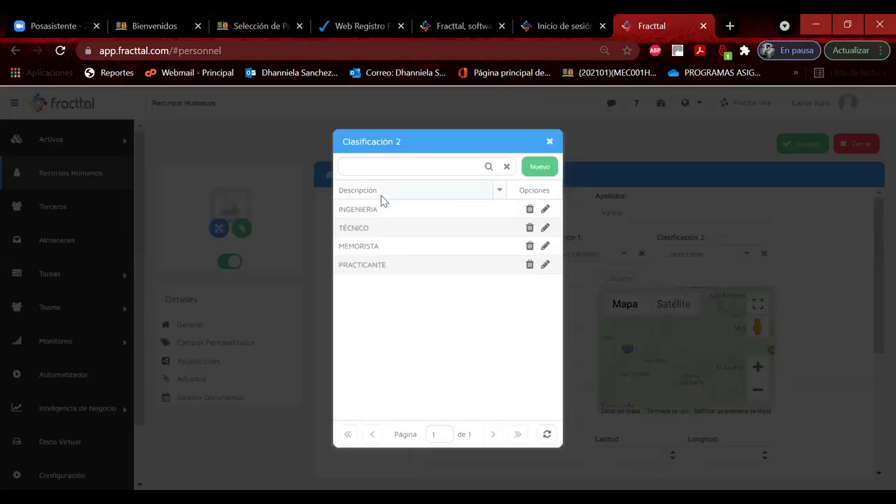
pyautogui.click(375, 227)
# Step: Search 'grupo b', set location Grupo B_MecanicaAutomotriz, save the record, and return to Configuración
pyautogui.scroll(-3, 443, 339)
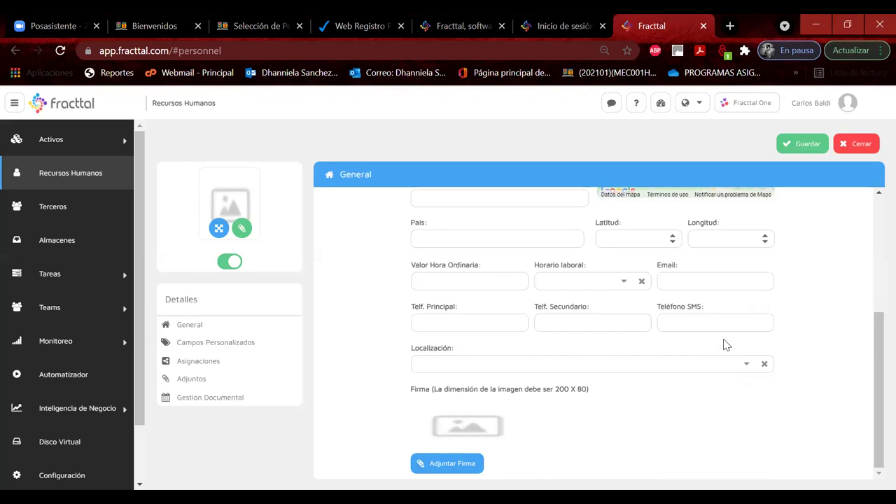
pyautogui.click(746, 371)
pyautogui.click(346, 183)
pyautogui.write('grupo b')
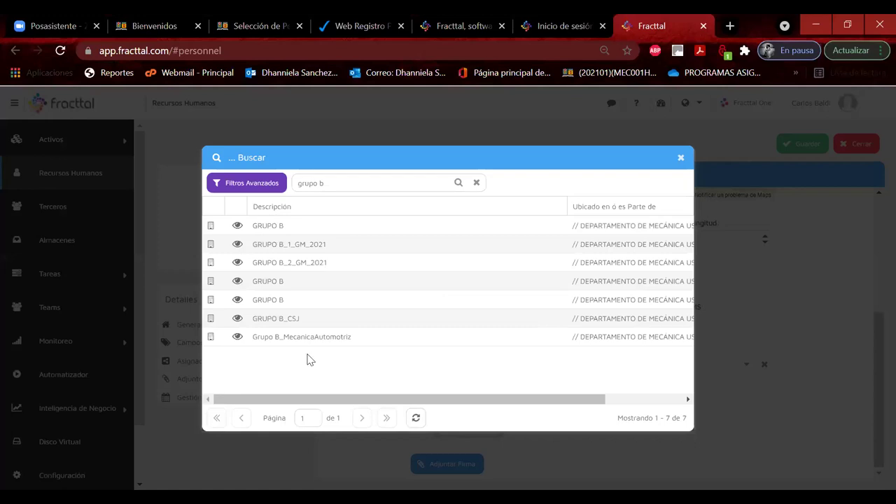
pyautogui.click(324, 342)
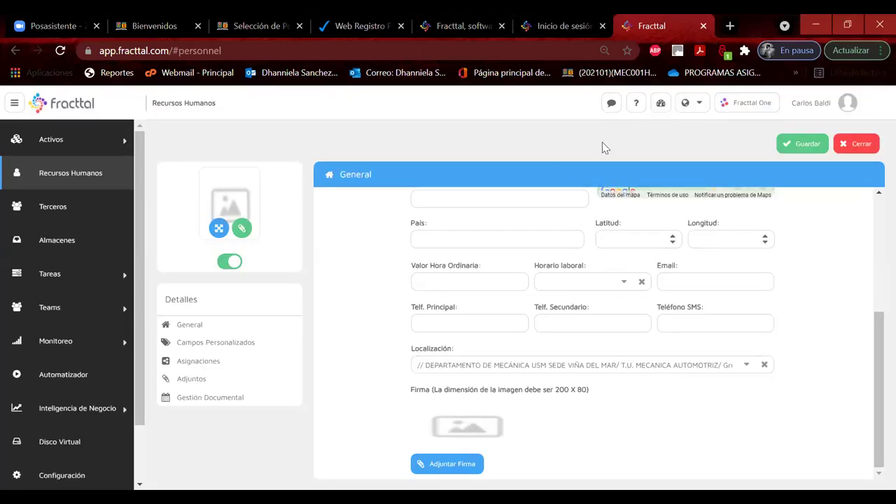
pyautogui.click(802, 143)
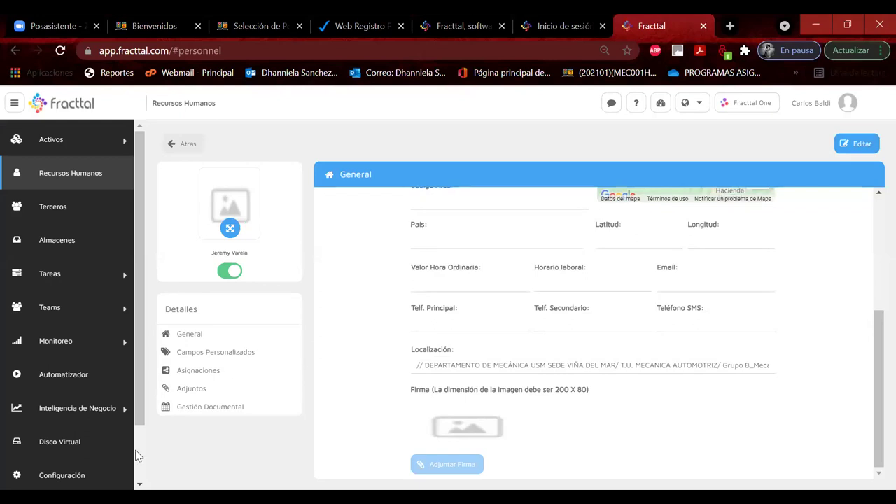
pyautogui.scroll(-2, 67, 420)
pyautogui.click(62, 406)
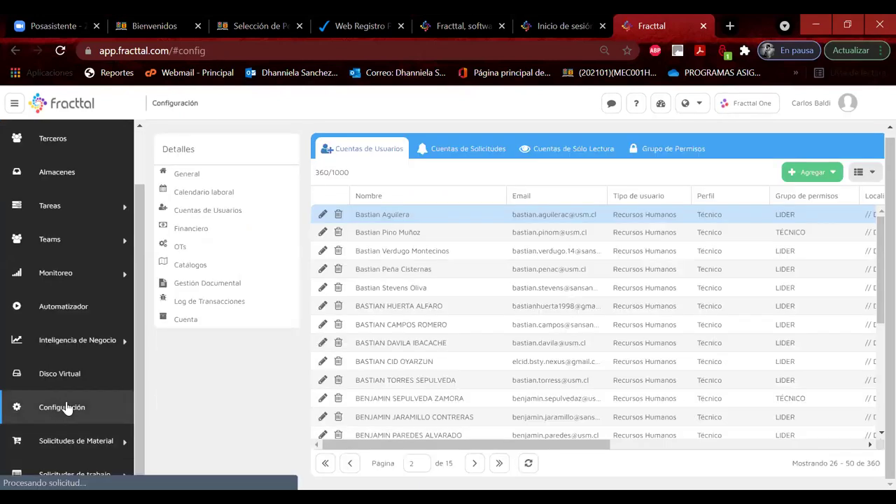
# Step: Add a user account for a Recursos Humanos person, paging through Buscar personas to select them
pyautogui.click(823, 174)
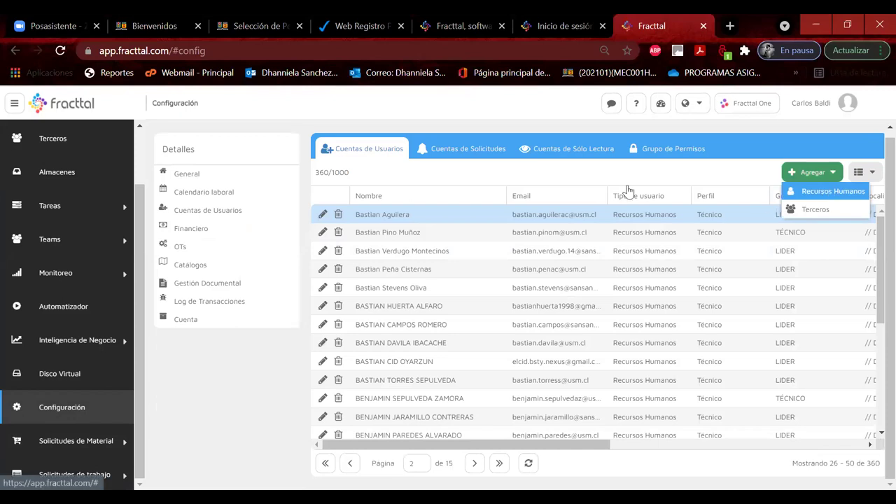
pyautogui.click(828, 191)
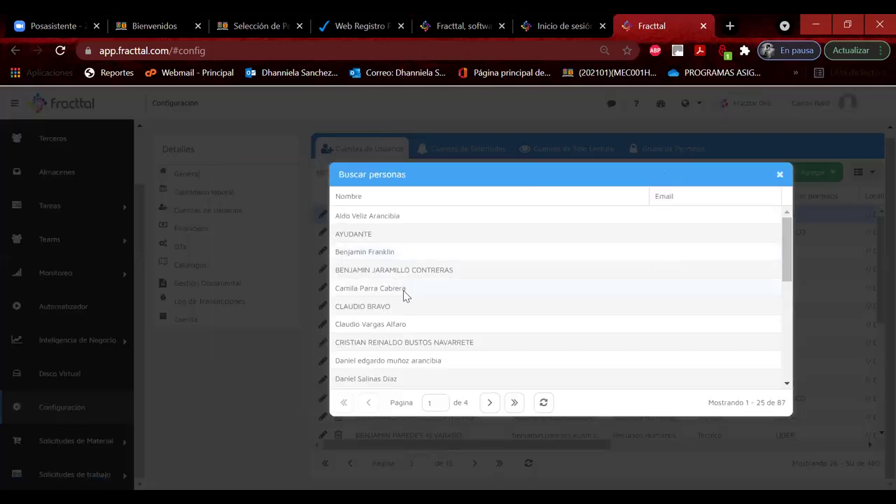
pyautogui.scroll(-4, 403, 293)
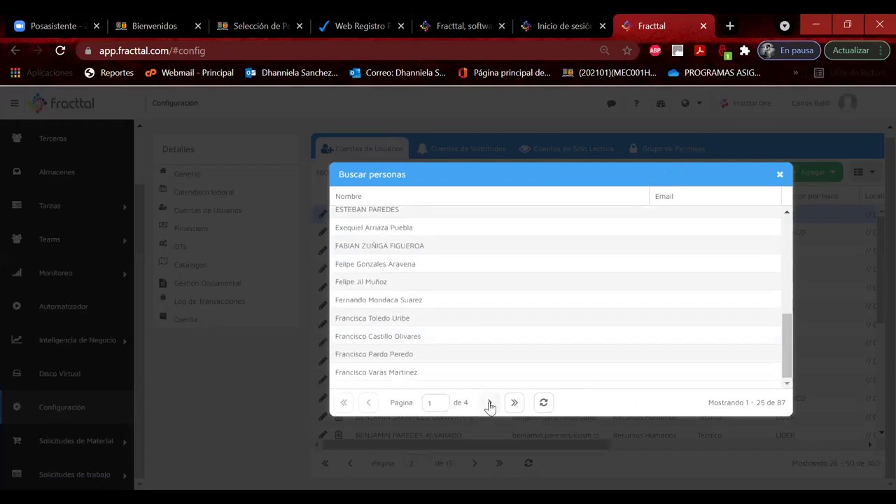
pyautogui.click(490, 404)
pyautogui.click(490, 404)
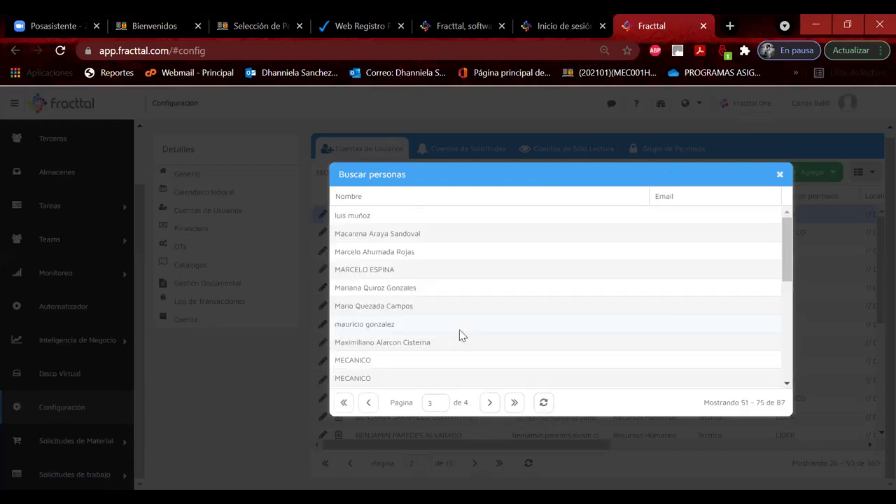
pyautogui.scroll(-3, 459, 330)
pyautogui.click(368, 402)
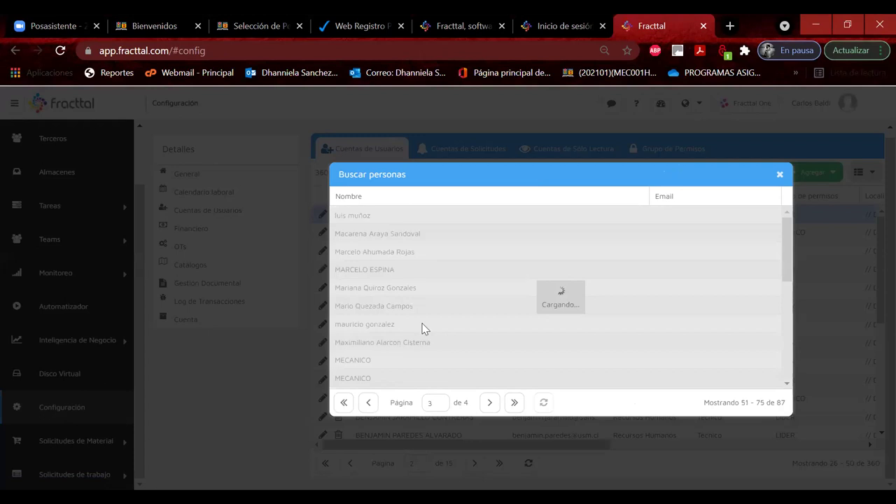
pyautogui.scroll(-3, 423, 329)
pyautogui.scroll(2, 423, 329)
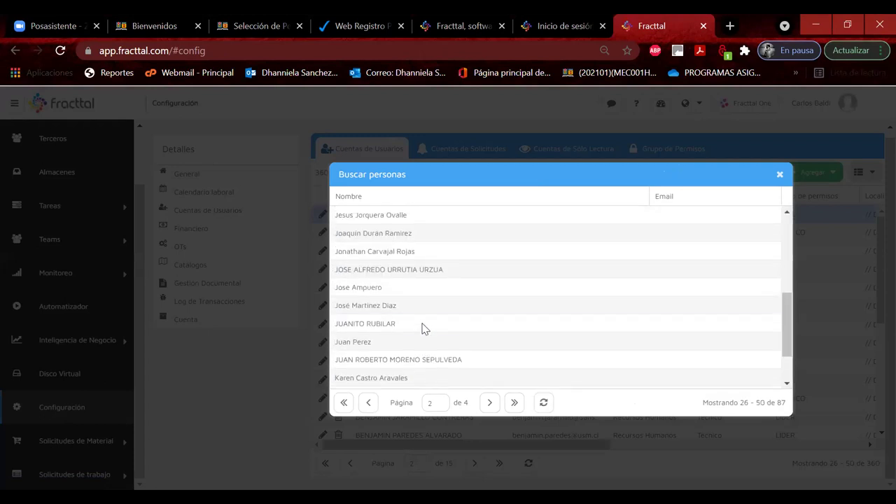
pyautogui.scroll(1, 423, 324)
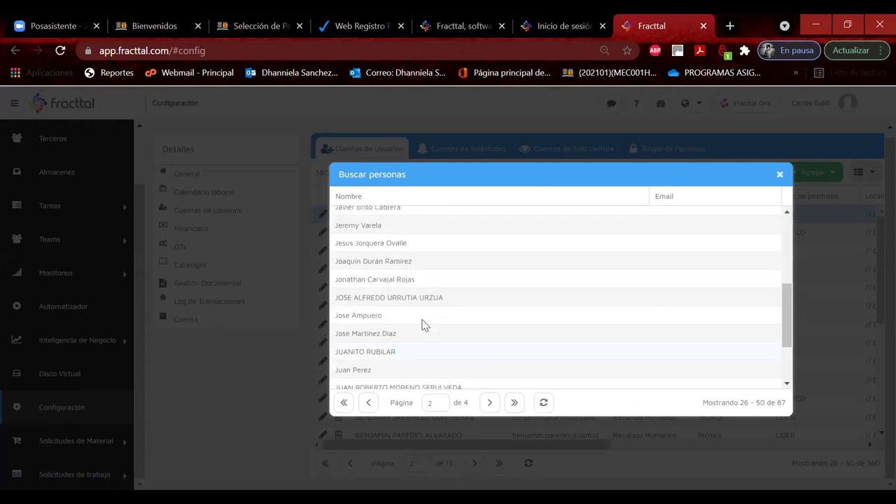
pyautogui.click(378, 229)
# Step: Enter the person's e-mail address, with profile Tecnico and permission group LIDER
pyautogui.click(375, 224)
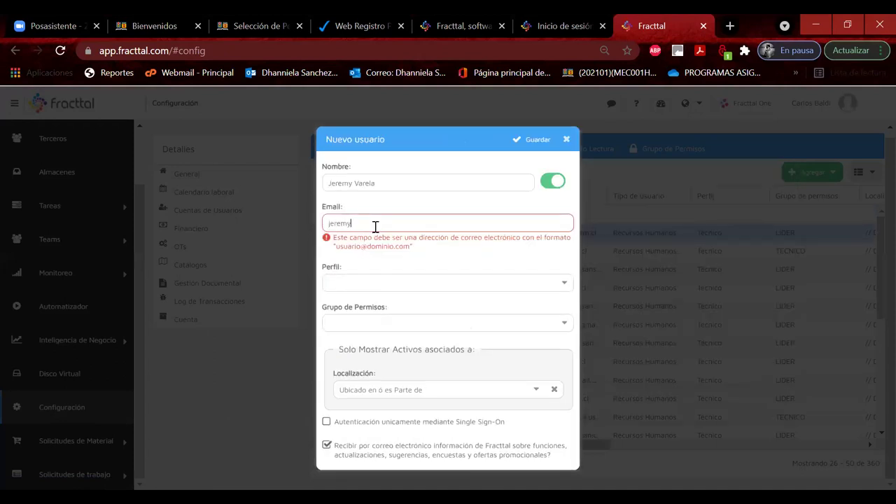
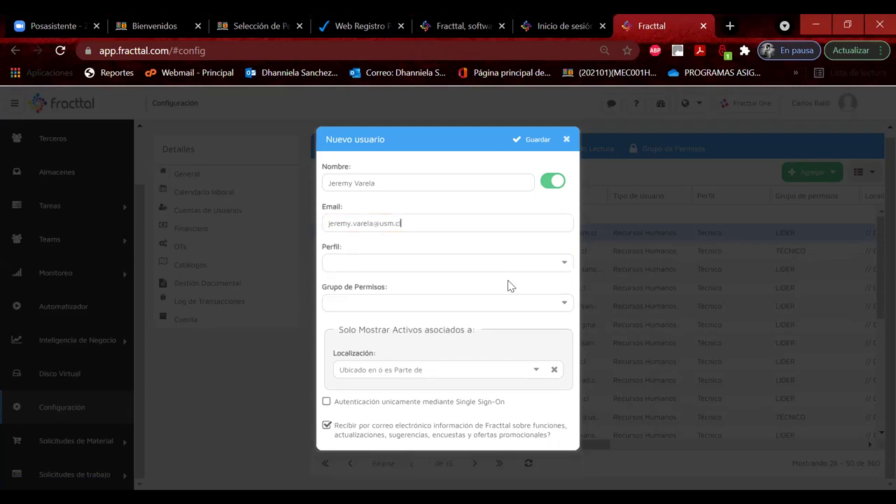
pyautogui.click(563, 263)
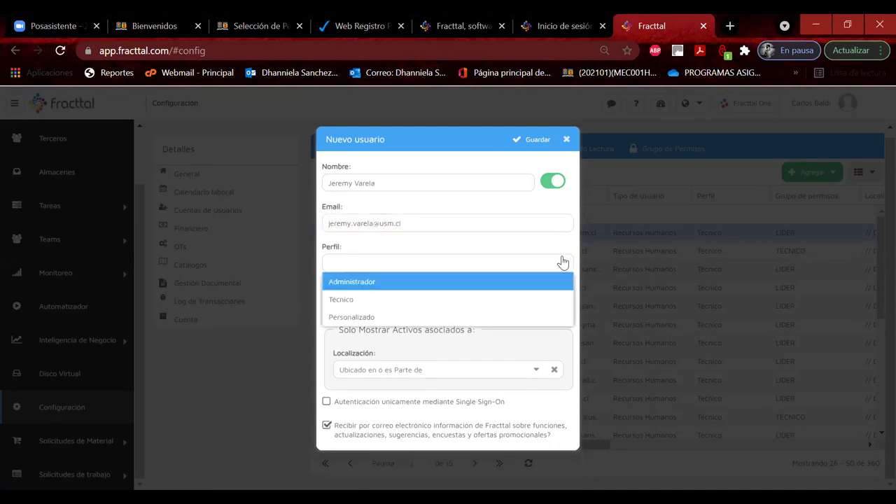
pyautogui.click(368, 296)
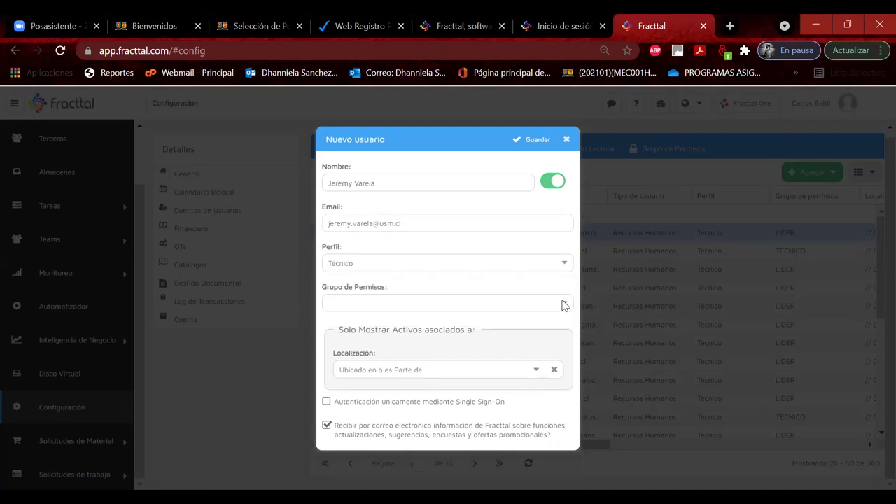
pyautogui.click(563, 306)
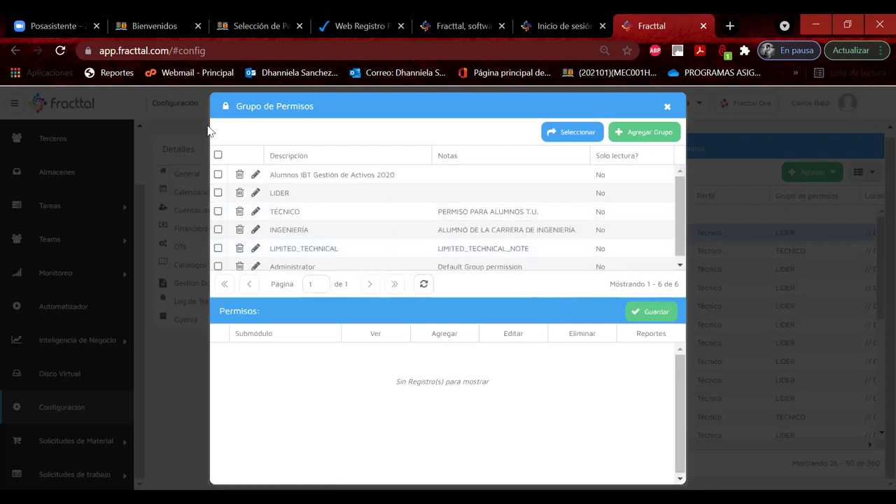
pyautogui.click(327, 198)
pyautogui.click(572, 132)
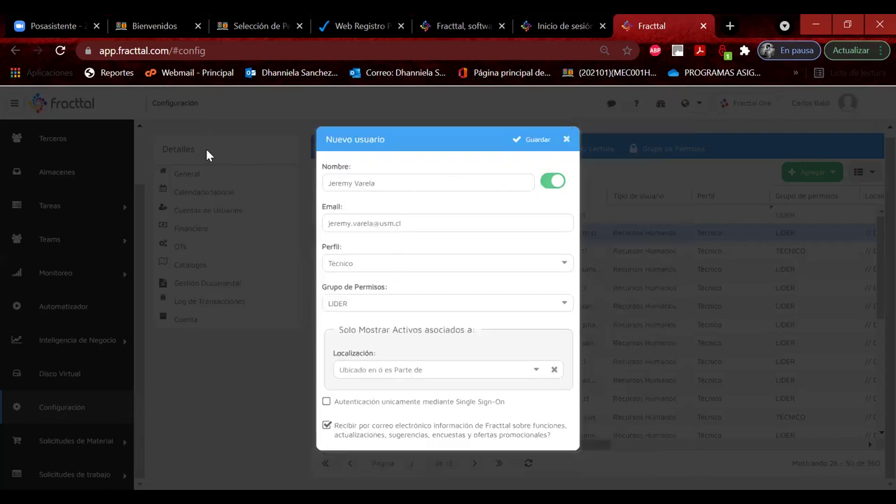
# Step: Search 'grupo B' to set location Grupo B_MecanicaAutomotriz, then save the user account
pyautogui.click(536, 371)
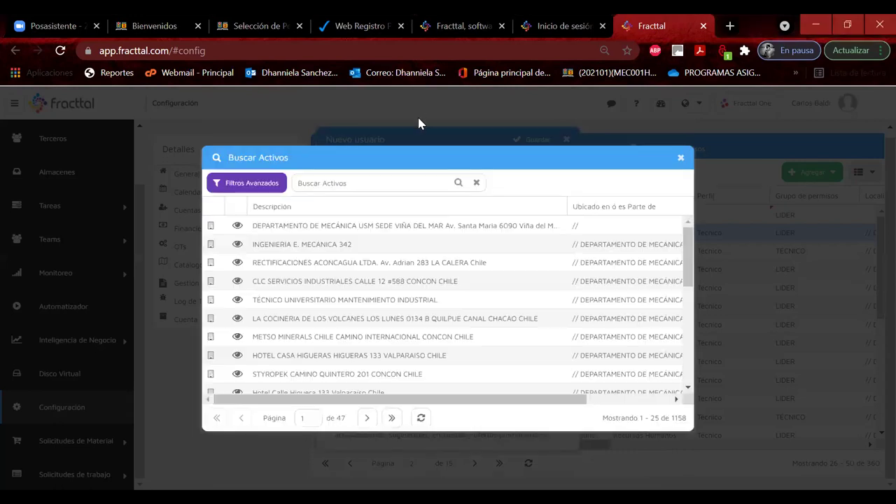
pyautogui.moveTo(399, 150); pyautogui.dragTo(520, 137)
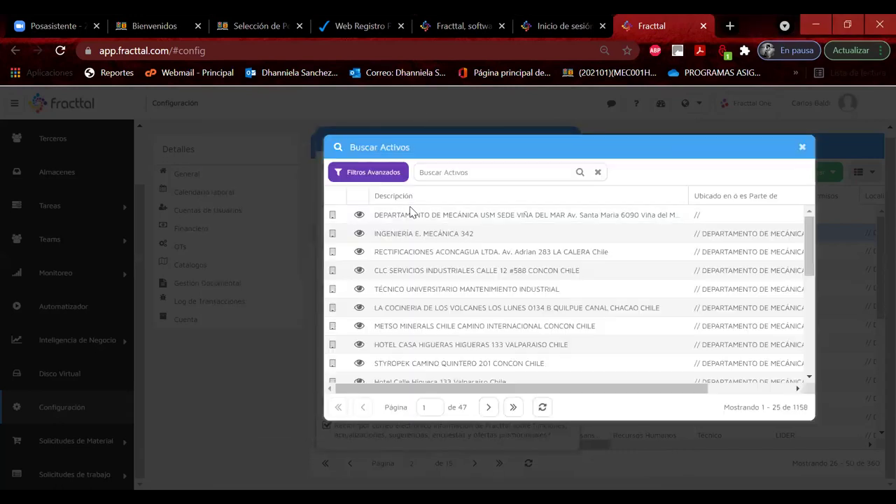
pyautogui.click(448, 174)
pyautogui.write('grupo B')
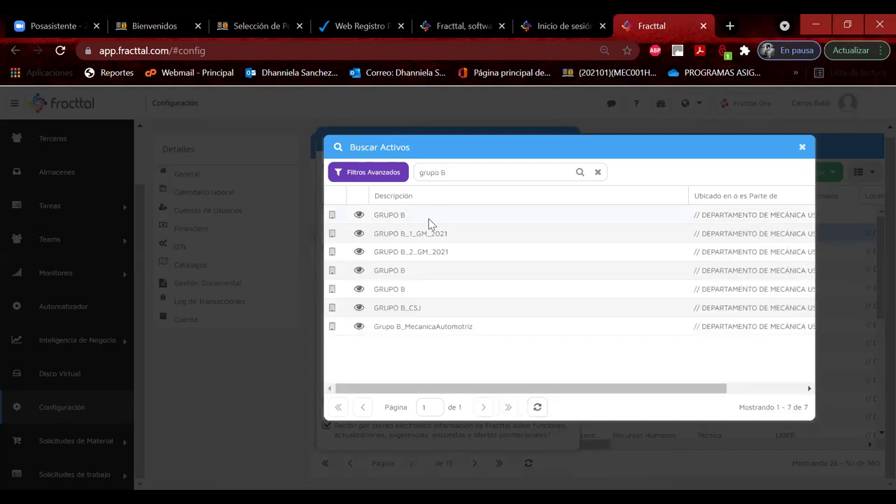
pyautogui.click(410, 326)
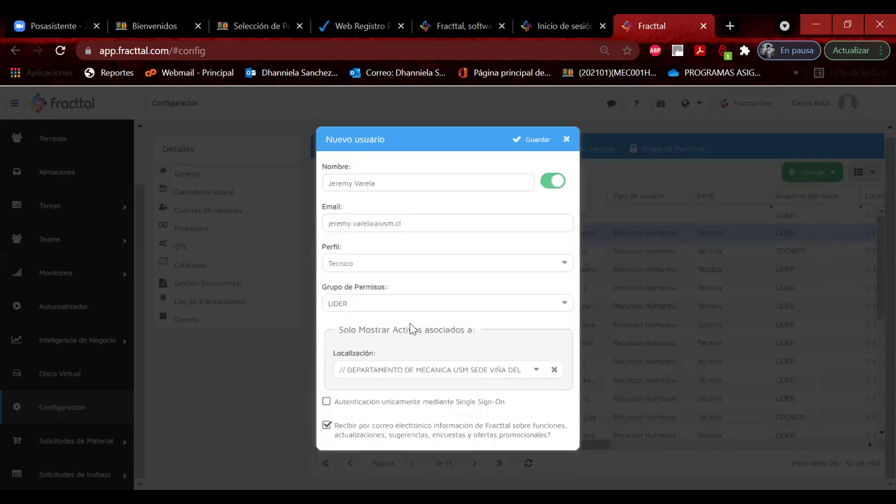
pyautogui.click(521, 147)
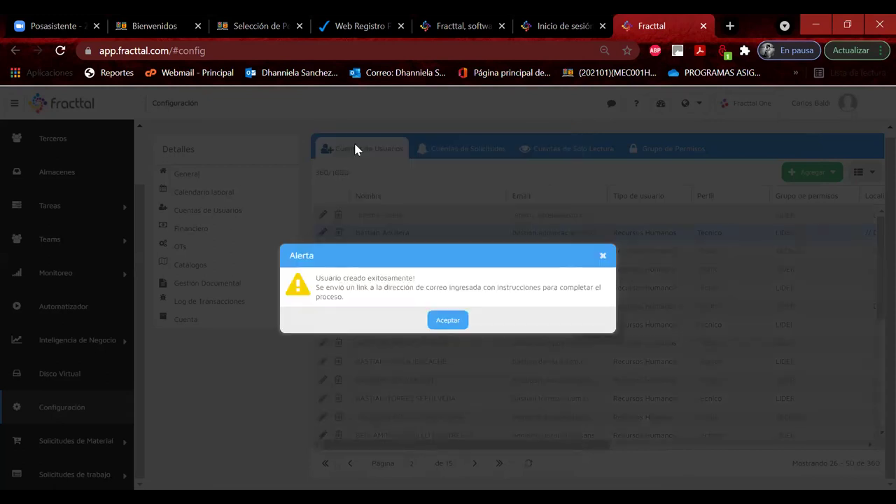
# Step: Dismiss the account-created alert and go via Almacenes to the person's Recursos Humanos record
pyautogui.click(450, 322)
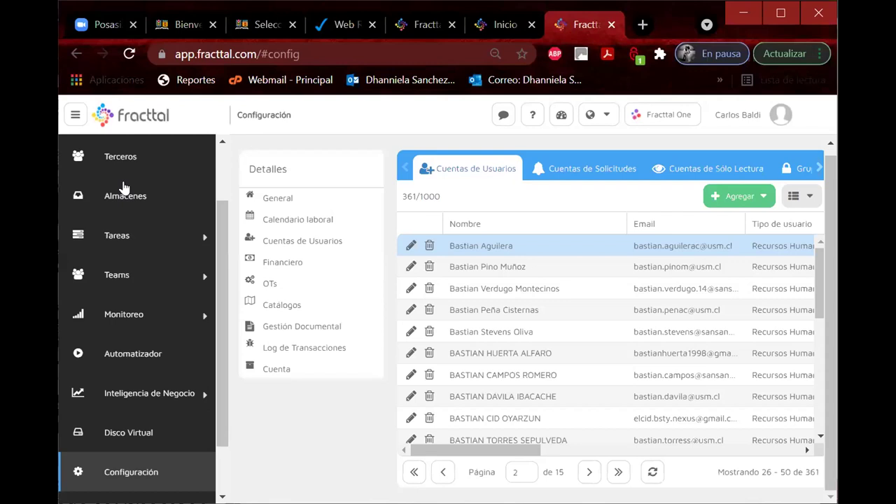
pyautogui.click(126, 195)
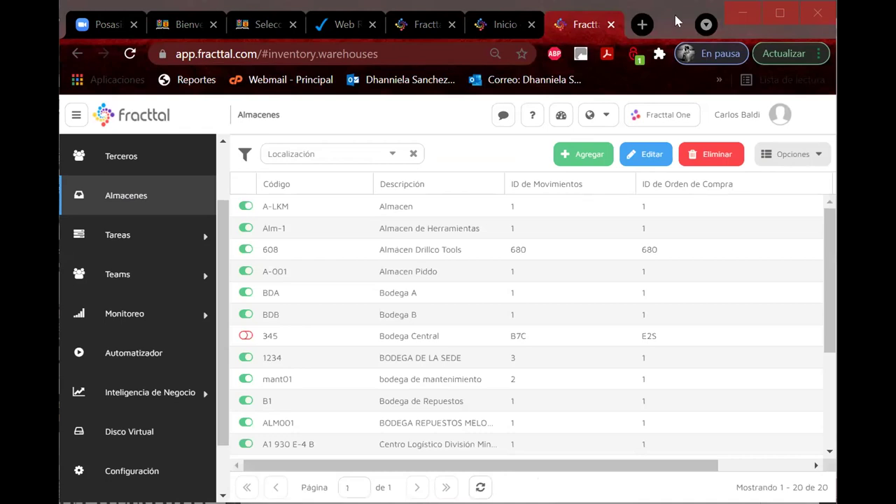
pyautogui.scroll(1, 140, 200)
pyautogui.click(140, 199)
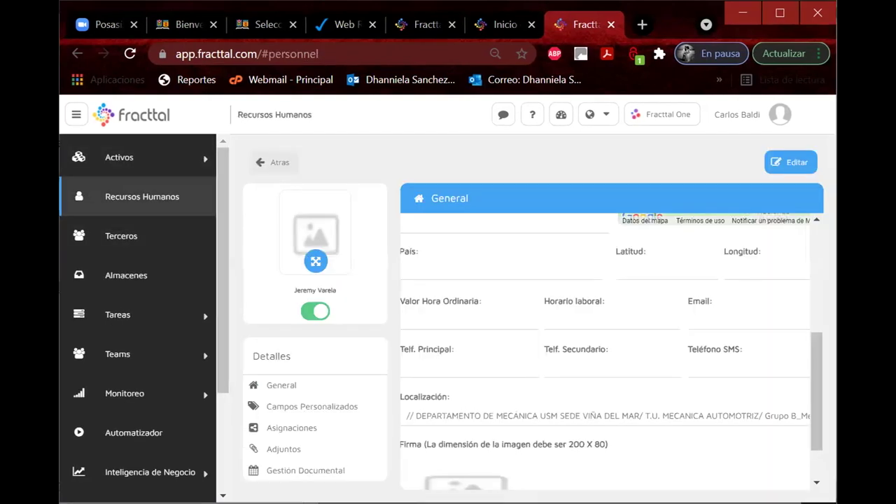
pyautogui.scroll(5, 516, 226)
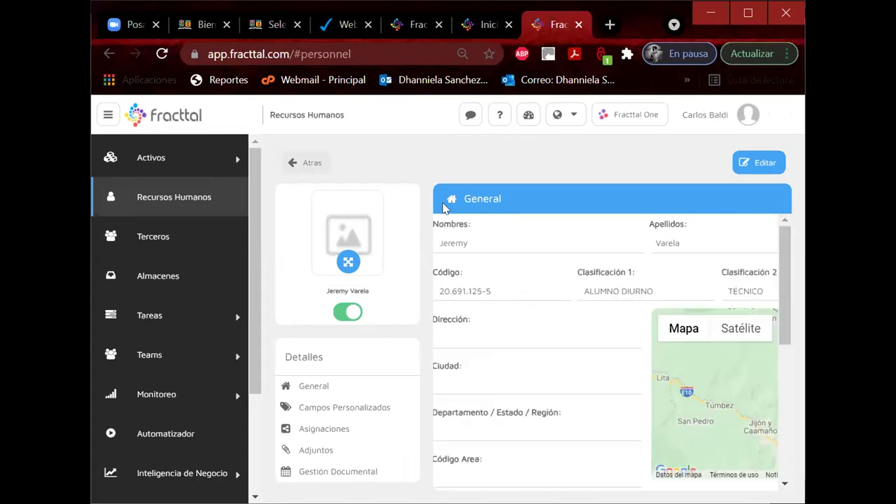
pyautogui.click(298, 170)
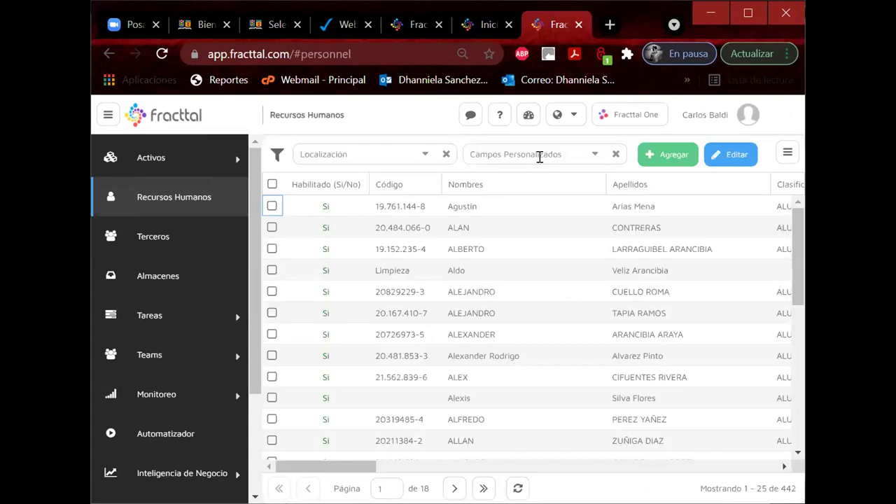
pyautogui.click(674, 160)
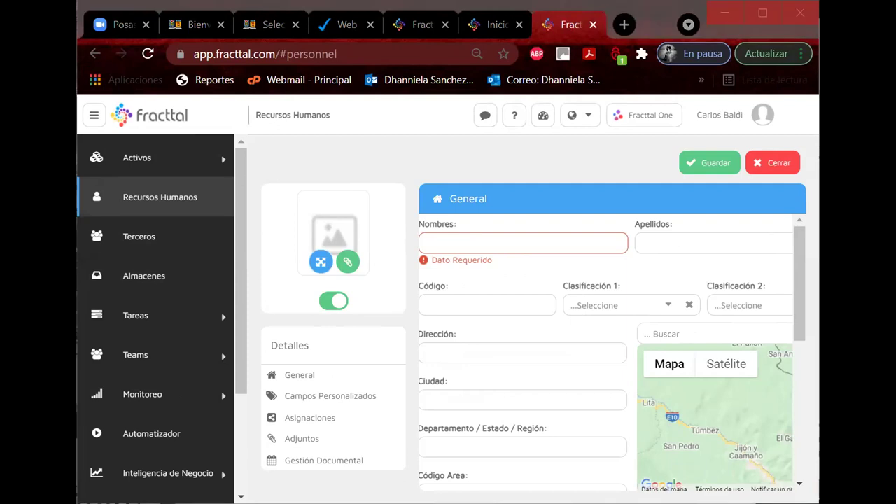
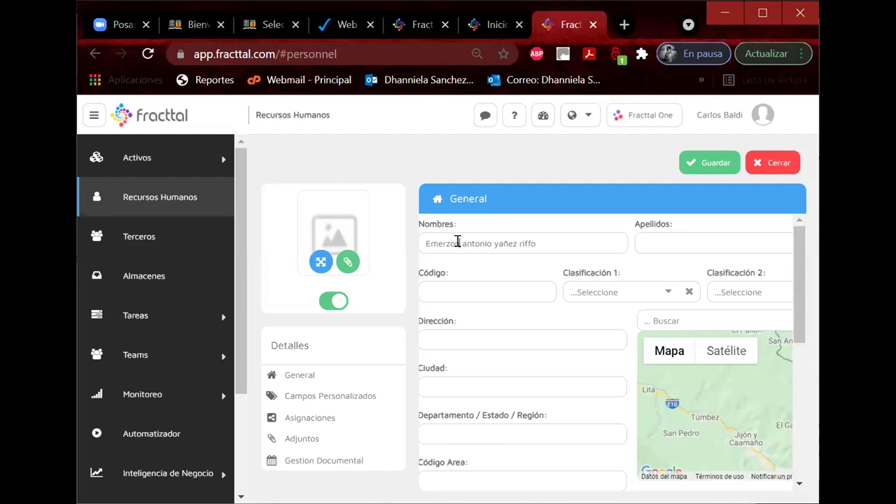
pyautogui.click(459, 241)
pyautogui.press('Delete')
pyautogui.write('A')
pyautogui.click(496, 241)
pyautogui.keyDown('shift'); pyautogui.click(614, 240); pyautogui.keyUp('shift')
pyautogui.hotkey('ctrl', 'c')
pyautogui.press('BackSpace')
pyautogui.click(649, 241)
pyautogui.hotkey('ctrl', 'v')
pyautogui.moveTo(648, 243); pyautogui.dragTo(639, 242)
pyautogui.write('Y')
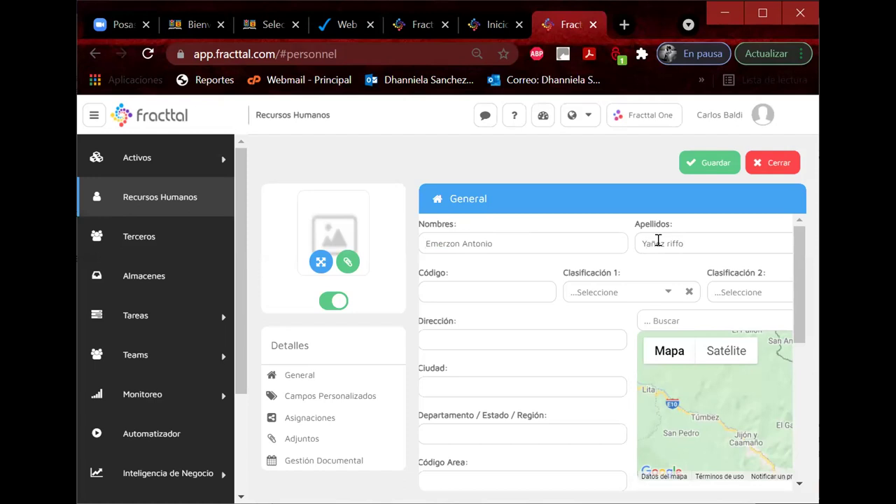
pyautogui.write('R')
pyautogui.click(438, 284)
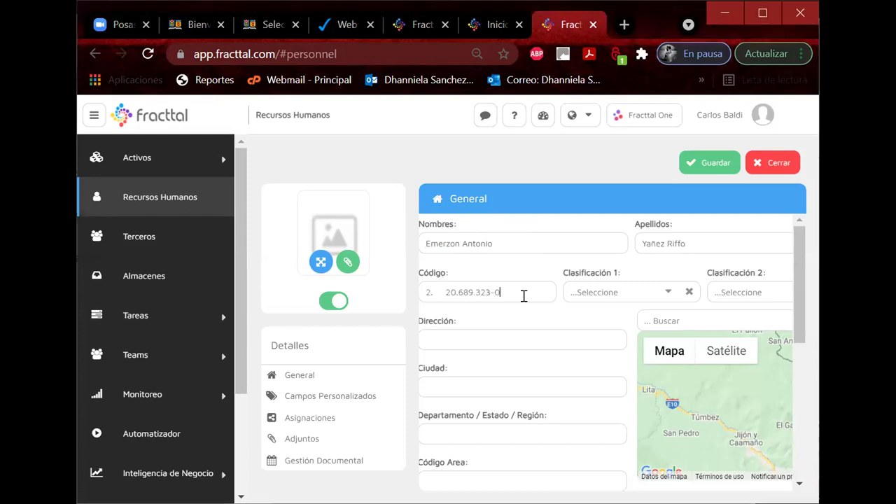
pyautogui.click(443, 291)
pyautogui.hotkey('shift', 'Home')
pyautogui.press('BackSpace')
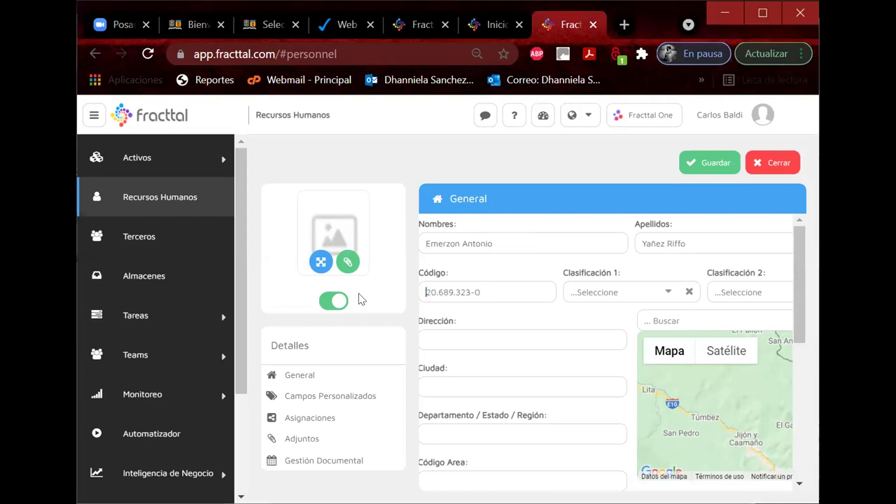
pyautogui.click(662, 294)
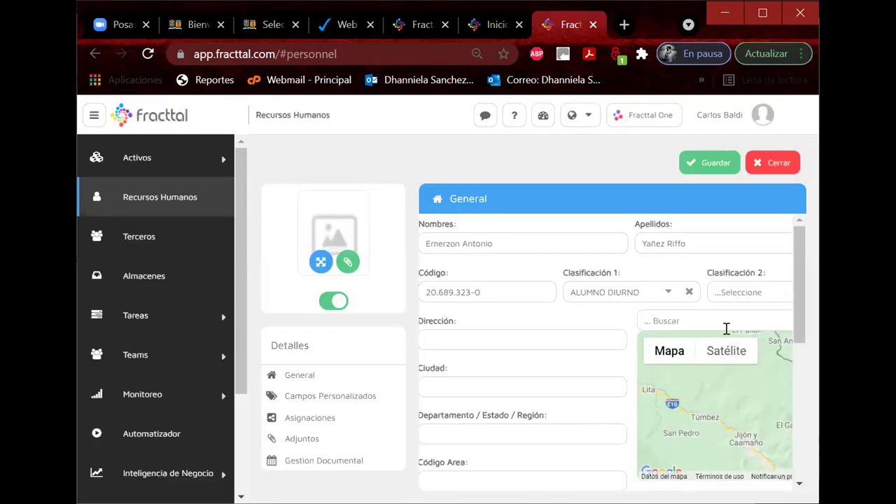
pyautogui.click(369, 206)
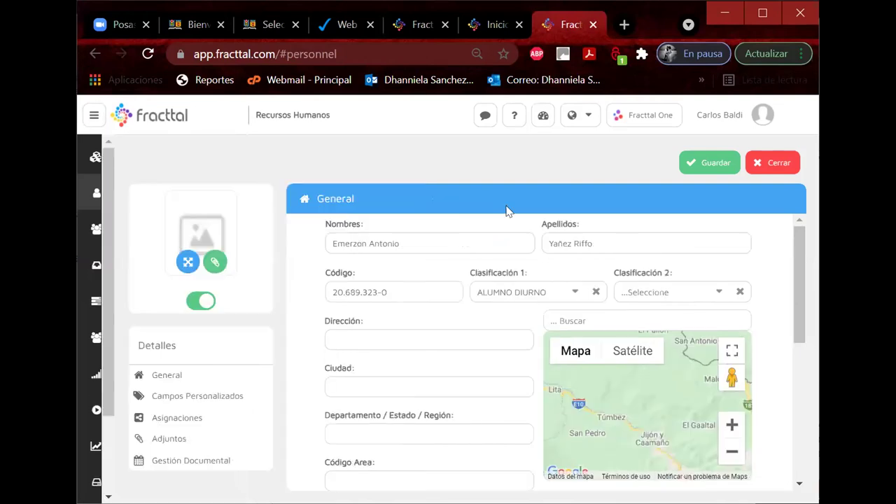
pyautogui.click(709, 291)
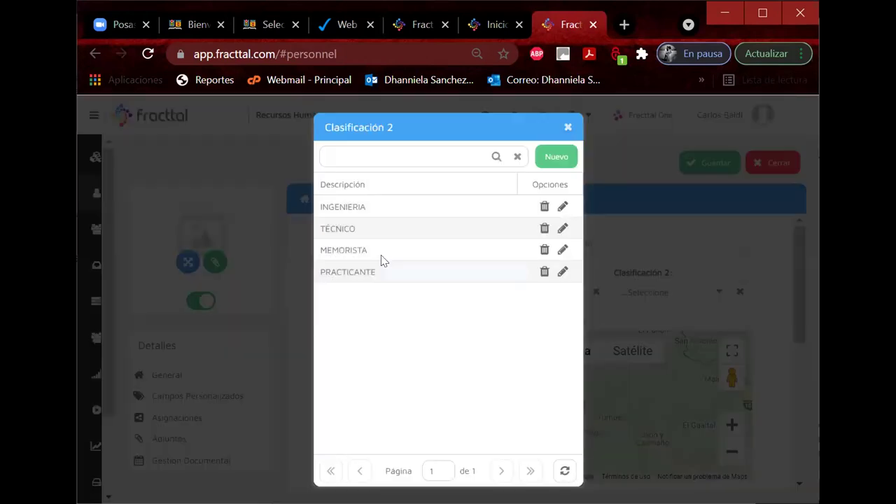
pyautogui.click(354, 228)
pyautogui.scroll(-10, 408, 371)
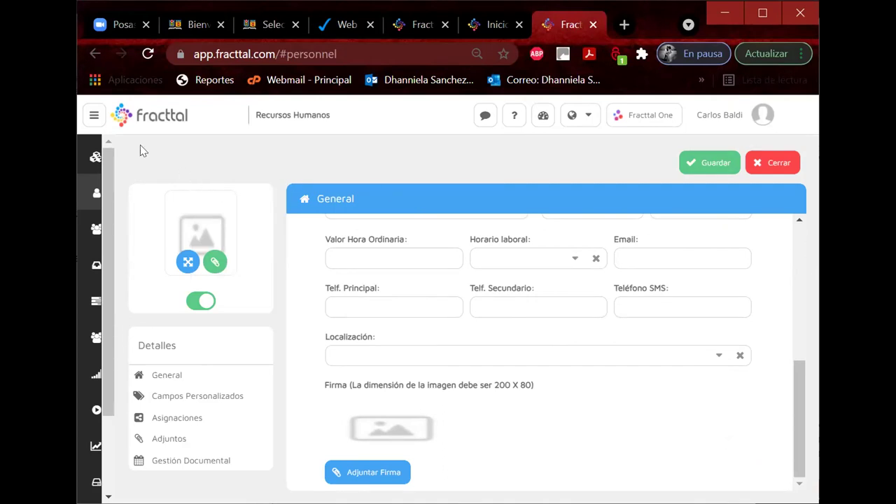
pyautogui.moveTo(120, 150)
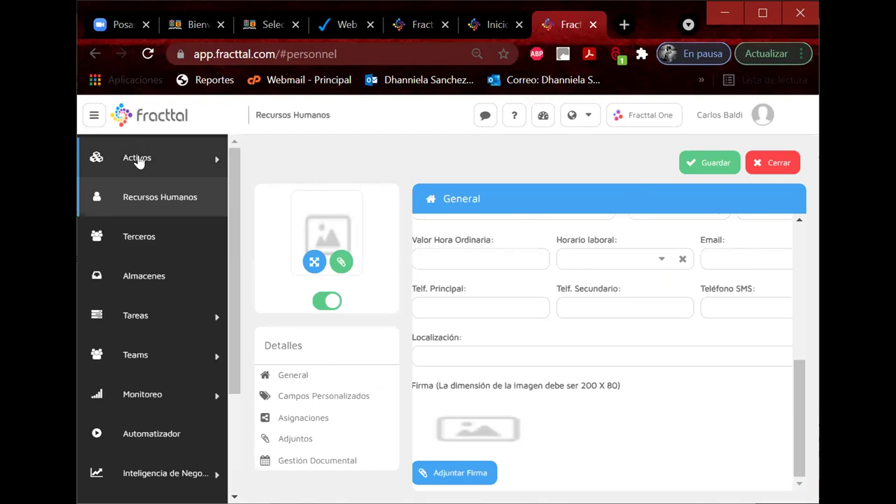
# Step: In Activos > Ubicaciones, open Grupo E_MecanicaAutomotriz and copy its name
pyautogui.click(137, 160)
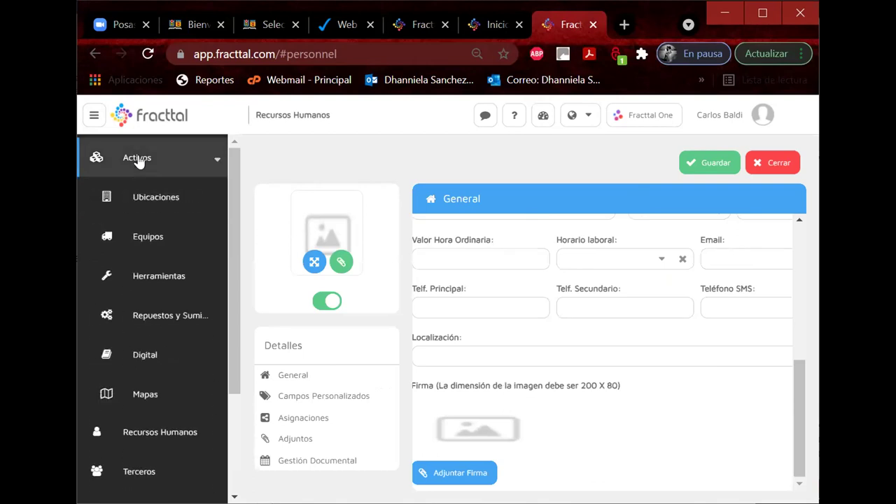
pyautogui.click(146, 199)
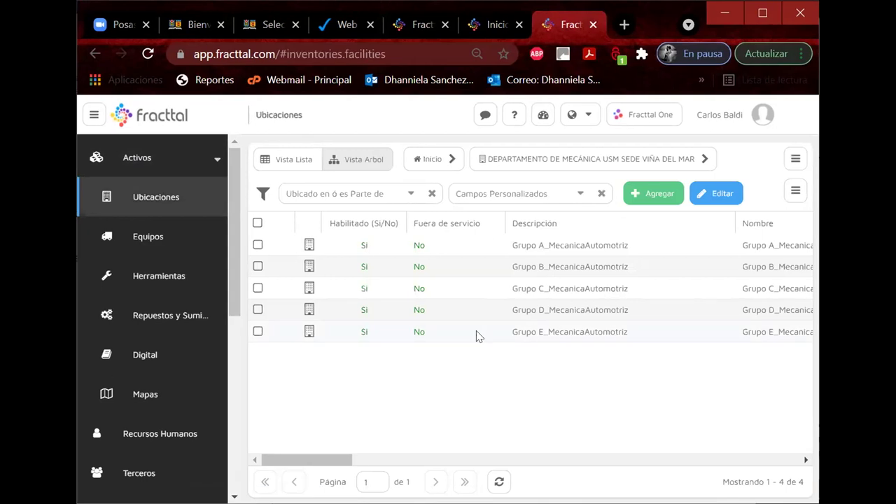
pyautogui.click(557, 332)
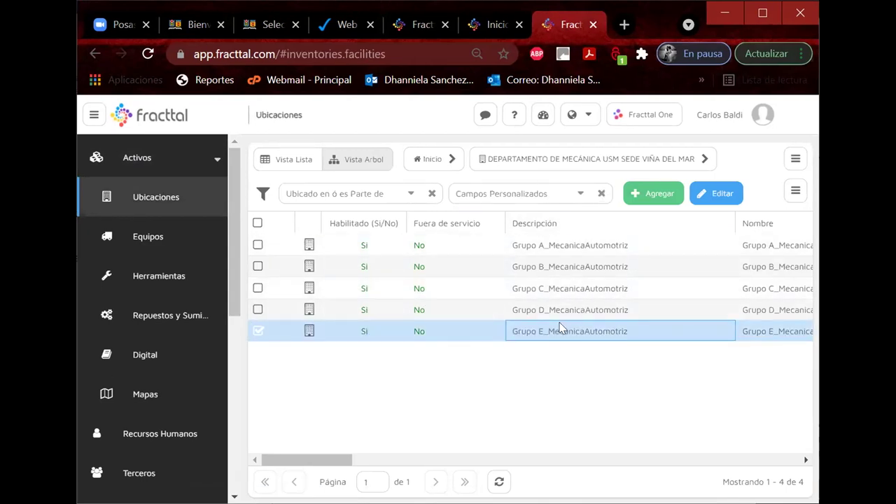
pyautogui.doubleClick(555, 329)
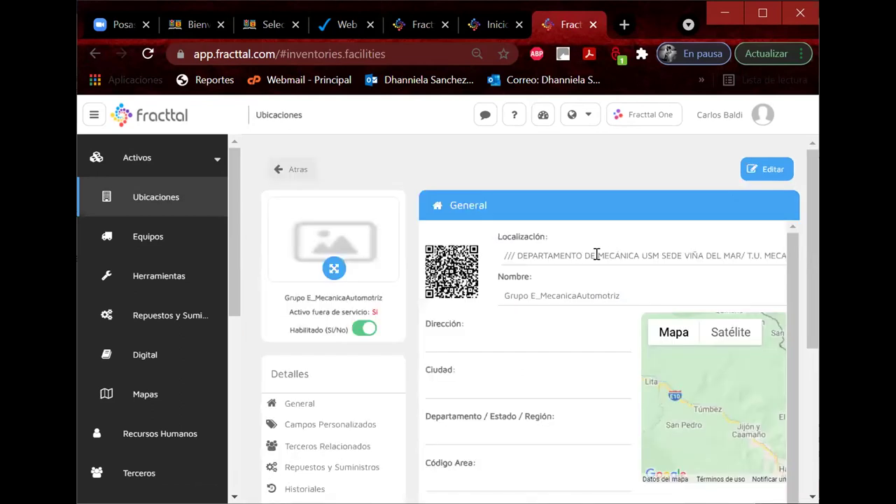
pyautogui.moveTo(629, 297); pyautogui.dragTo(500, 296)
pyautogui.hotkey('ctrl', 'c')
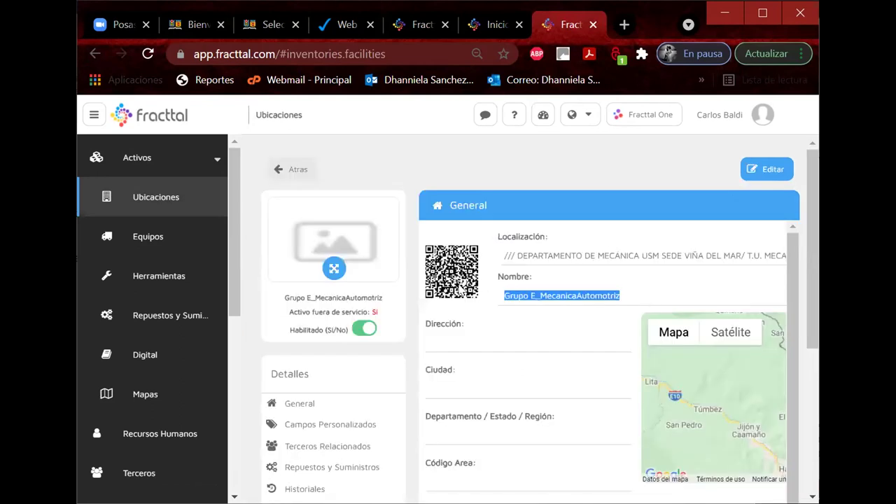
pyautogui.click(275, 169)
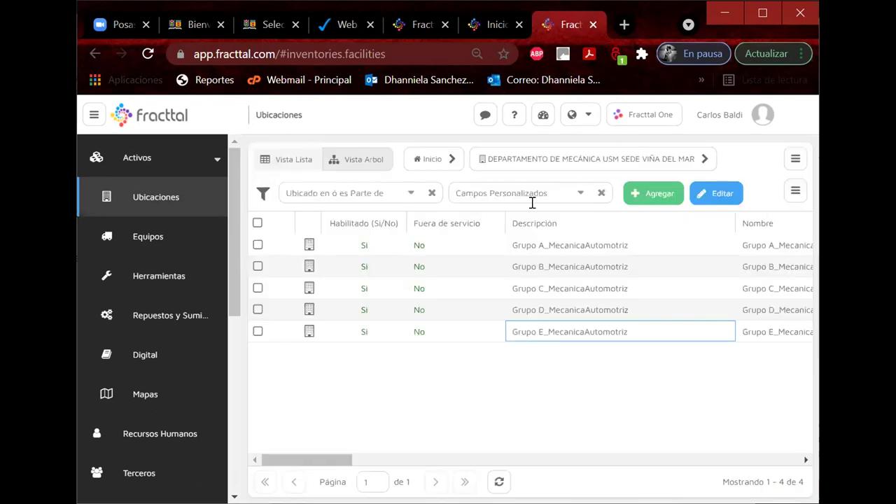
# Step: Create and save a new location named Grupo F_MecanicaAutomotriz, then return to the personnel form
pyautogui.click(637, 201)
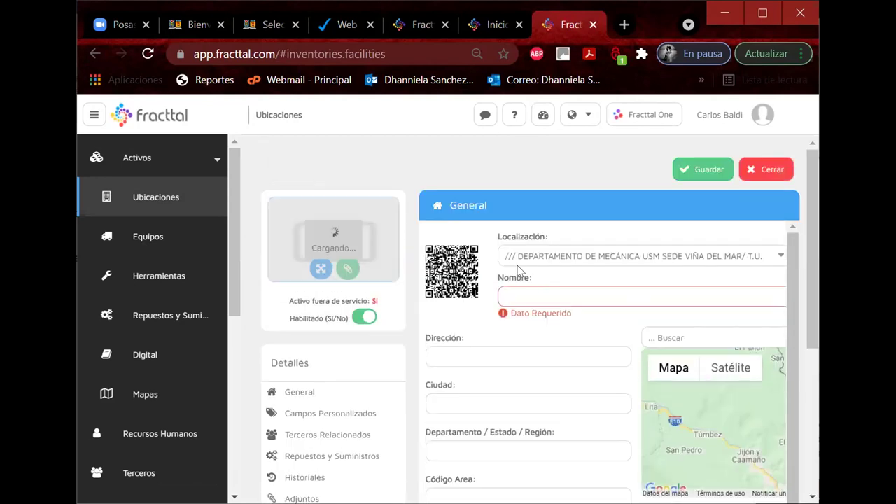
pyautogui.hotkey('ctrl', 'v')
pyautogui.moveTo(540, 296); pyautogui.dragTo(533, 294)
pyautogui.click(531, 296)
pyautogui.press('BackSpace')
pyautogui.write('F')
pyautogui.moveTo(504, 297); pyautogui.dragTo(715, 288)
pyautogui.hotkey('ctrl', 'c')
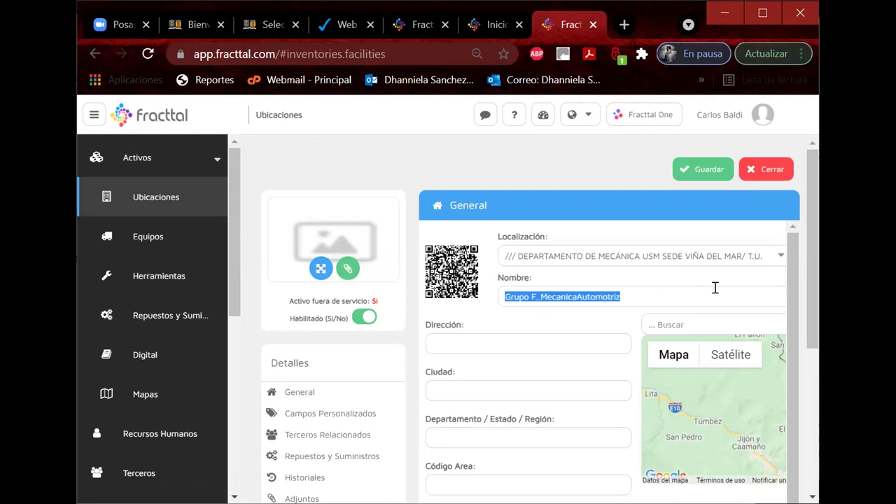
pyautogui.click(693, 170)
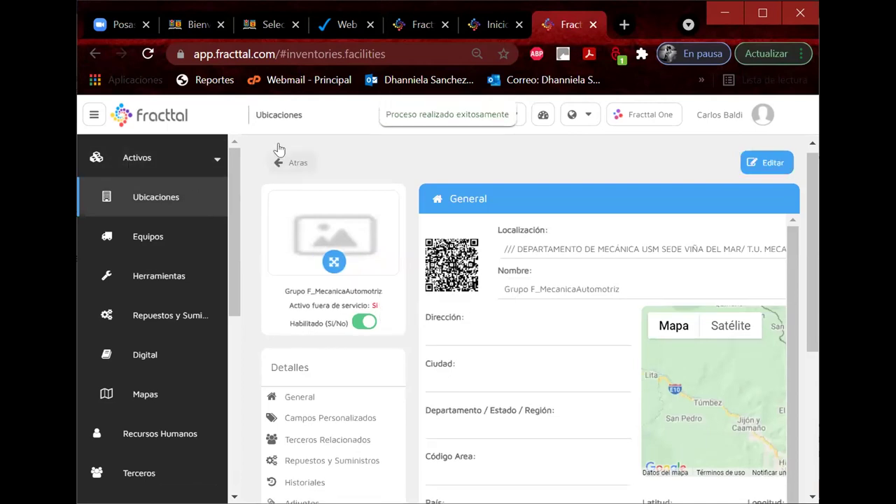
pyautogui.click(299, 164)
pyautogui.click(143, 159)
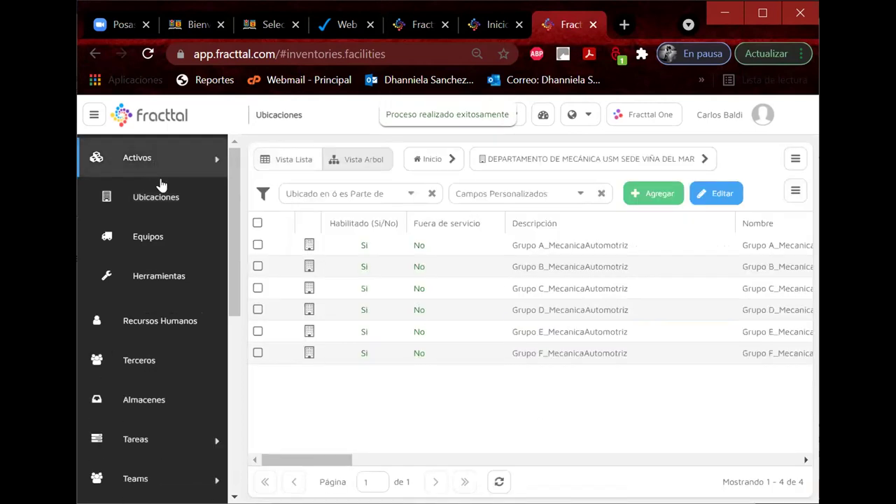
pyautogui.click(154, 199)
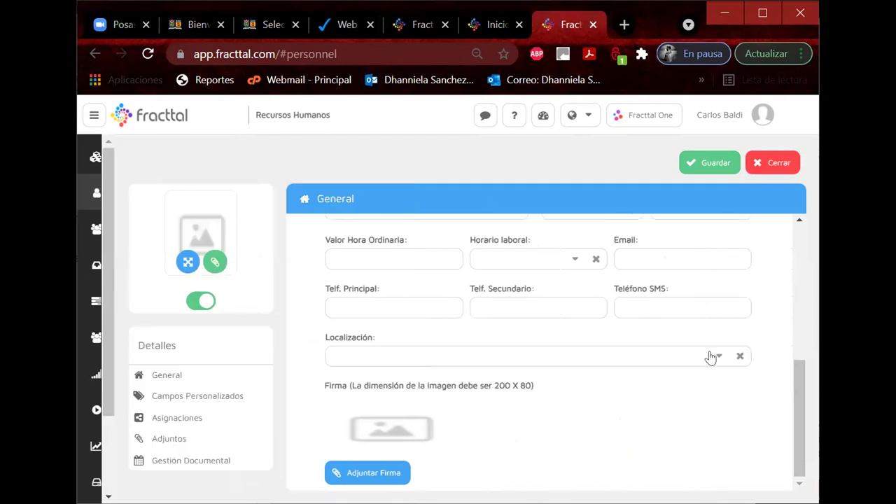
# Step: Set the personnel record's location to Grupo F_MecanicaAutomotriz, save it, and leave the record
pyautogui.click(710, 358)
pyautogui.hotkey('ctrl', 'v')
pyautogui.press('Return')
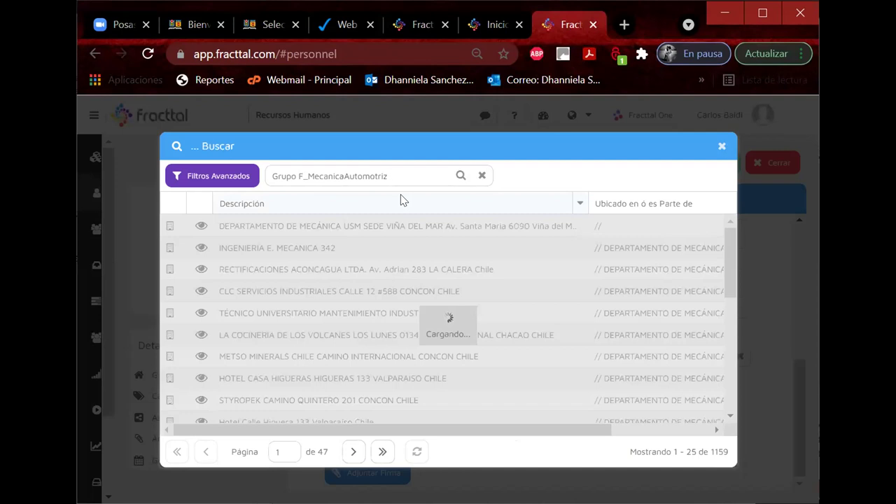
pyautogui.click(292, 227)
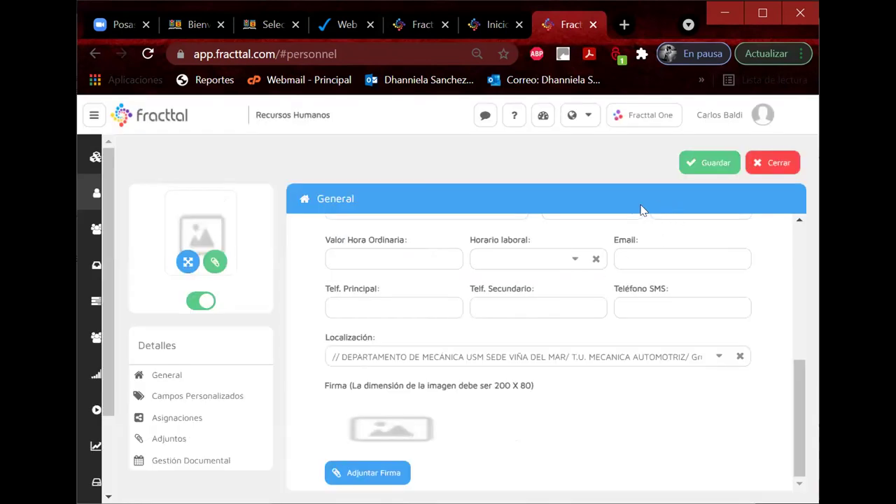
pyautogui.click(706, 167)
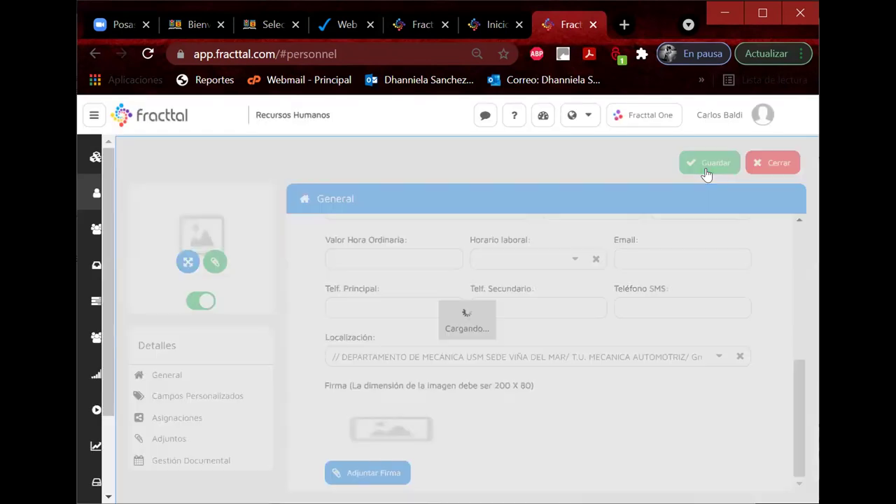
pyautogui.click(162, 164)
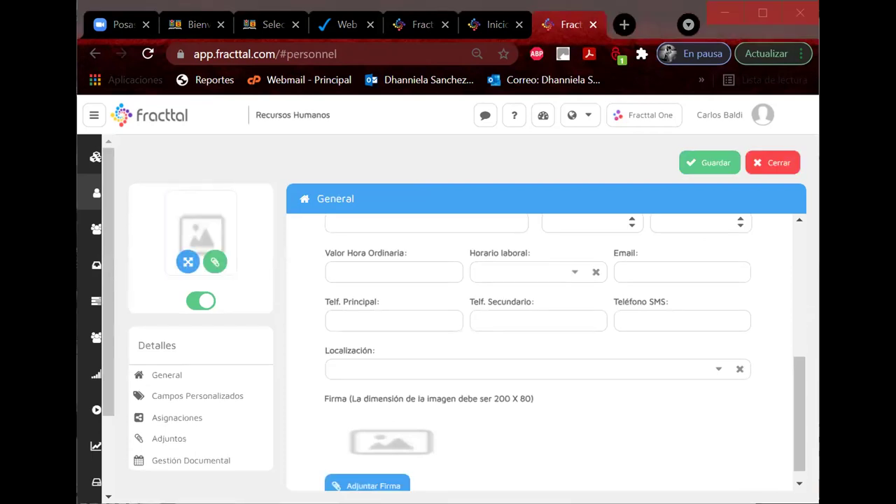
# Step: Split the pasted full name into Nombres and Apellidos, capitalising the names
pyautogui.scroll(5, 420, 322)
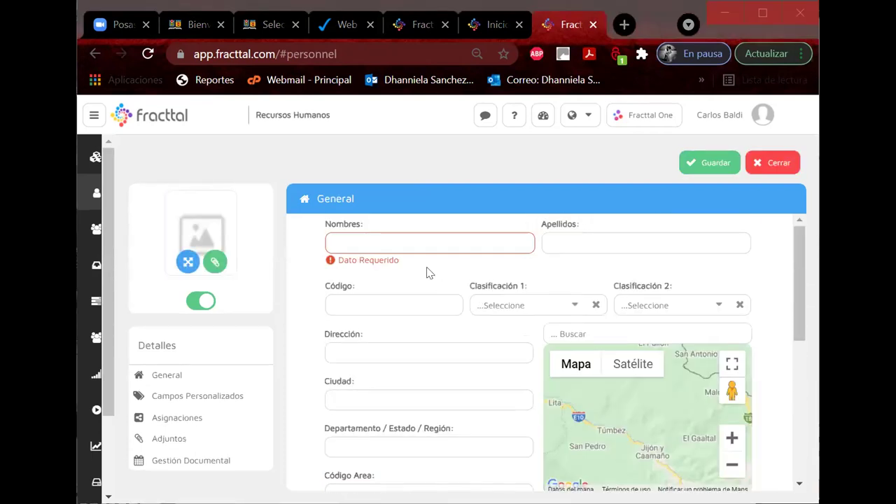
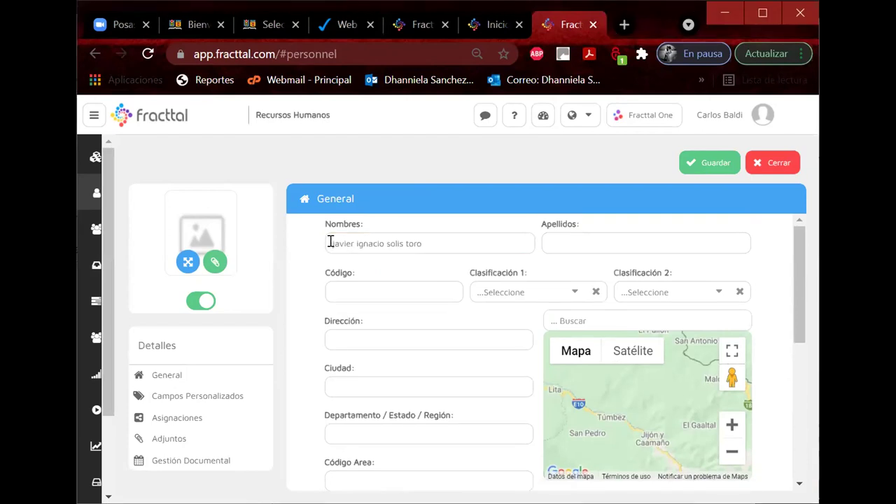
pyautogui.press('Home')
pyautogui.press('Delete')
pyautogui.write('J')
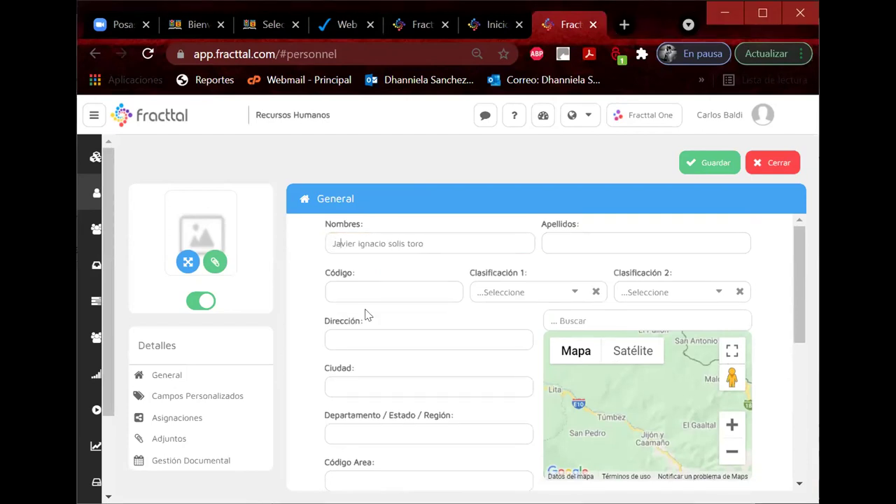
pyautogui.press('Delete')
pyautogui.write('I')
pyautogui.moveTo(388, 241); pyautogui.dragTo(521, 239)
pyautogui.hotkey('ctrl', 'x')
pyautogui.hotkey('ctrl', 'v')
pyautogui.click(546, 240)
pyautogui.press('Delete')
pyautogui.write('S')
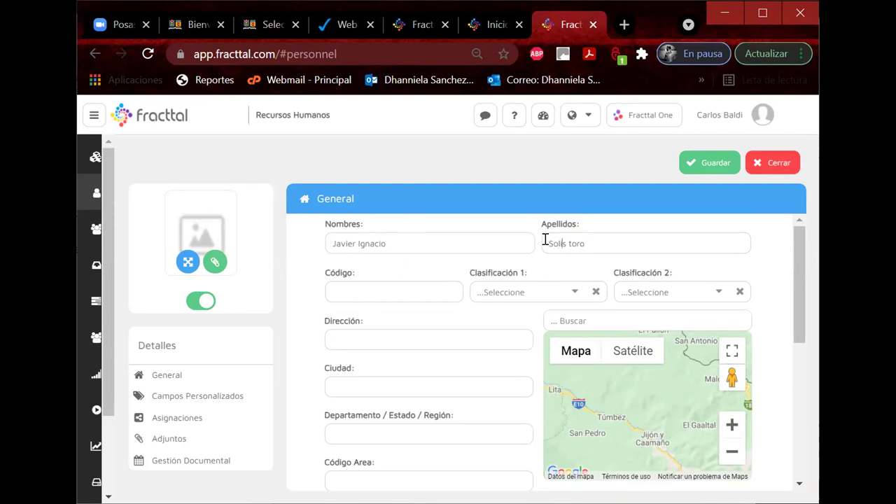
pyautogui.write('T')
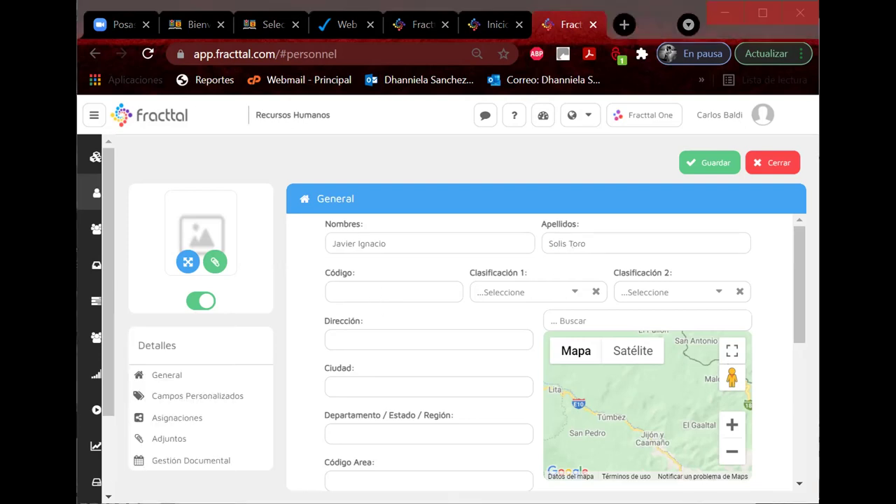
# Step: Paste the identification code into Código and set classifications ALUMNO DIURNO and TECNICO
pyautogui.click(350, 291)
pyautogui.hotkey('ctrl', 'v')
pyautogui.hotkey('shift', 'Home')
pyautogui.press('Home')
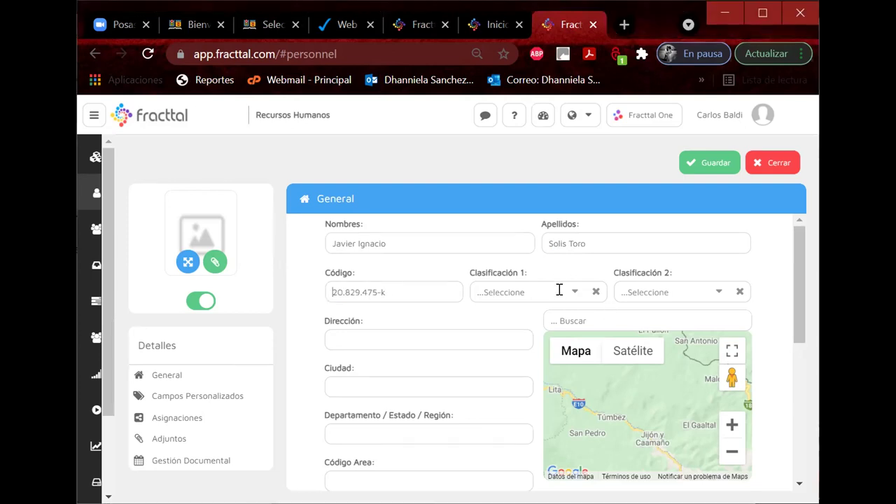
pyautogui.click(570, 294)
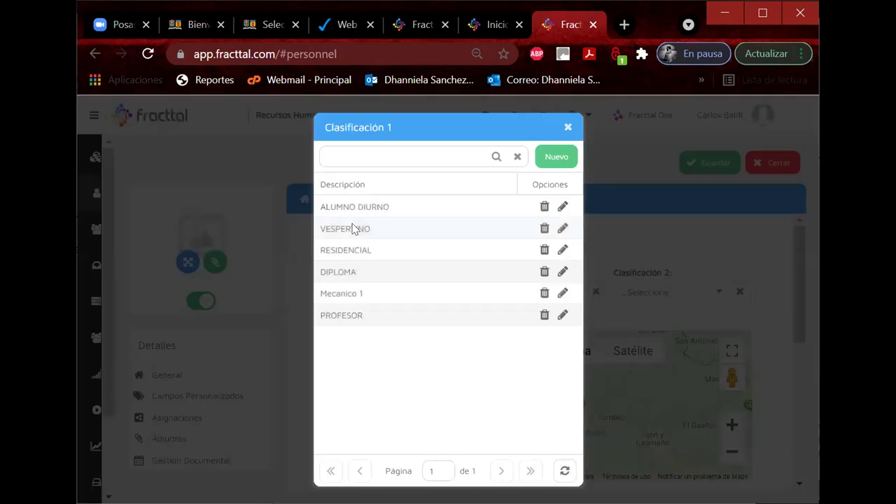
pyautogui.click(350, 207)
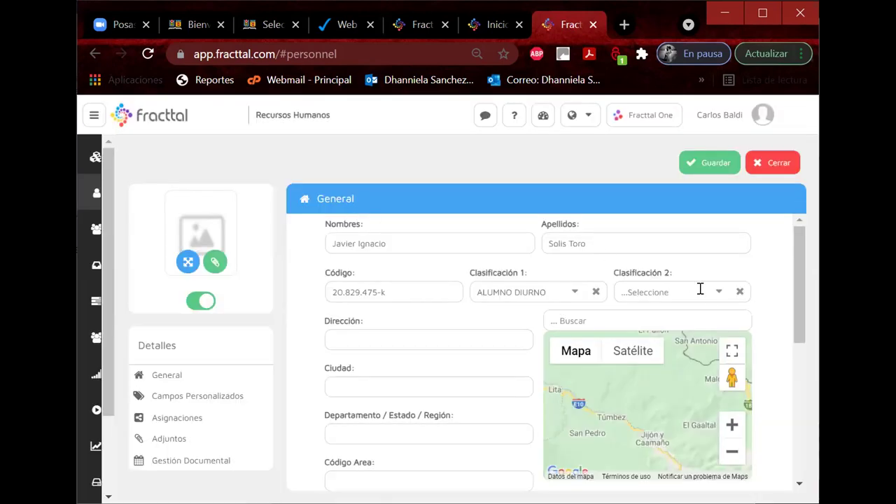
pyautogui.click(709, 294)
pyautogui.click(348, 226)
# Step: Search 'GRUPO F' for location Grupo F_MecanicaAutomotriz, save, and return to the personnel list
pyautogui.scroll(-5, 452, 394)
pyautogui.click(716, 355)
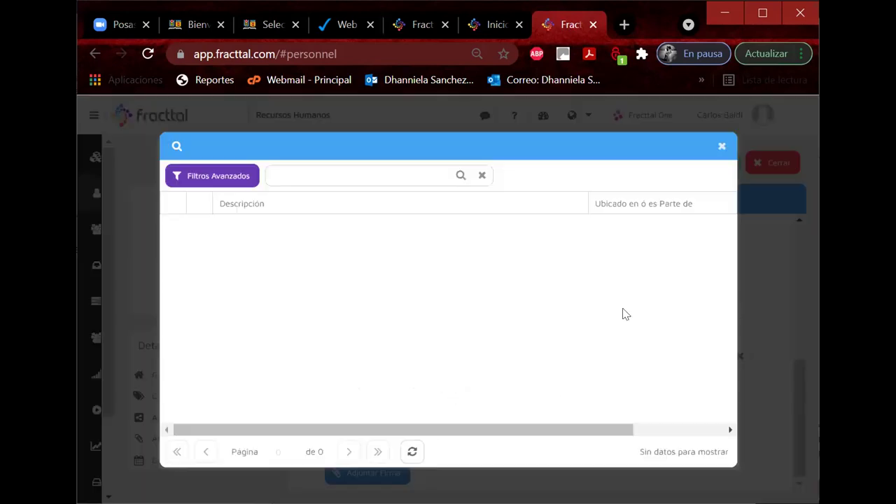
pyautogui.click(378, 179)
pyautogui.write('GR')
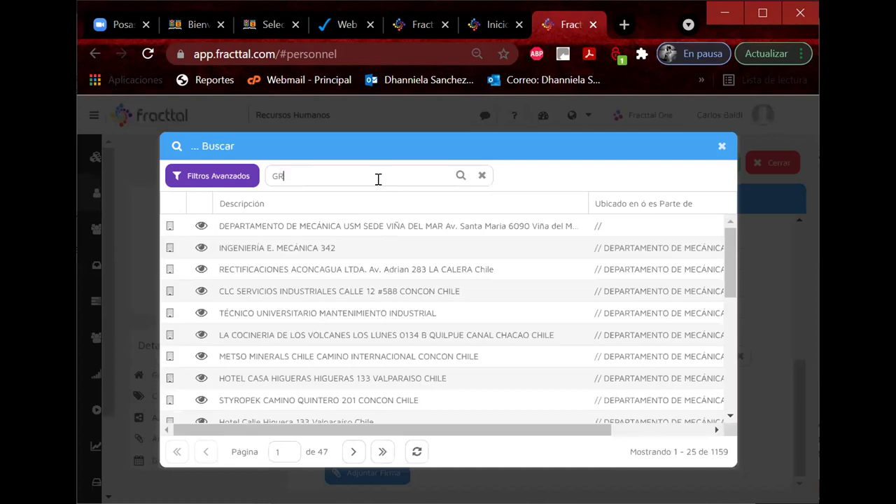
pyautogui.write('UPO F')
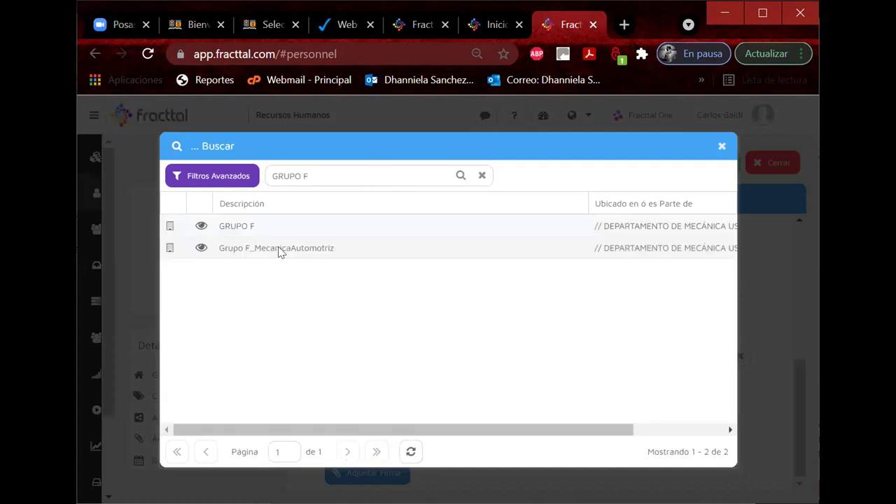
pyautogui.click(301, 250)
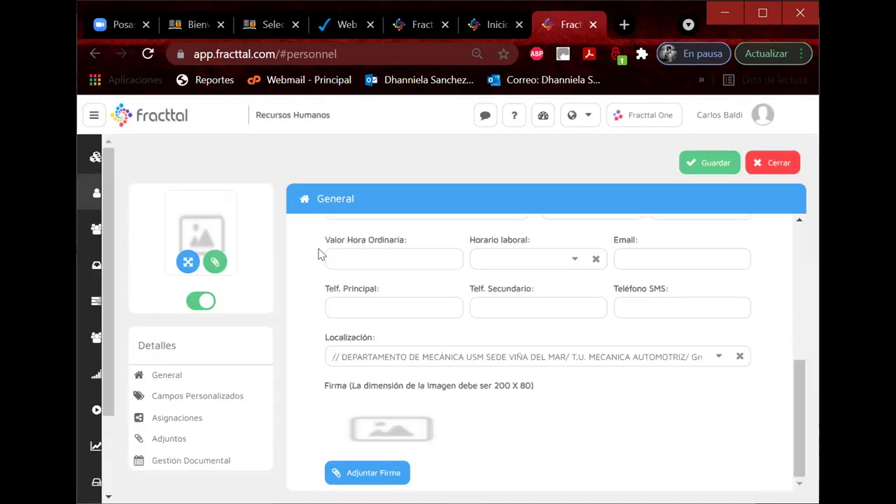
pyautogui.click(699, 163)
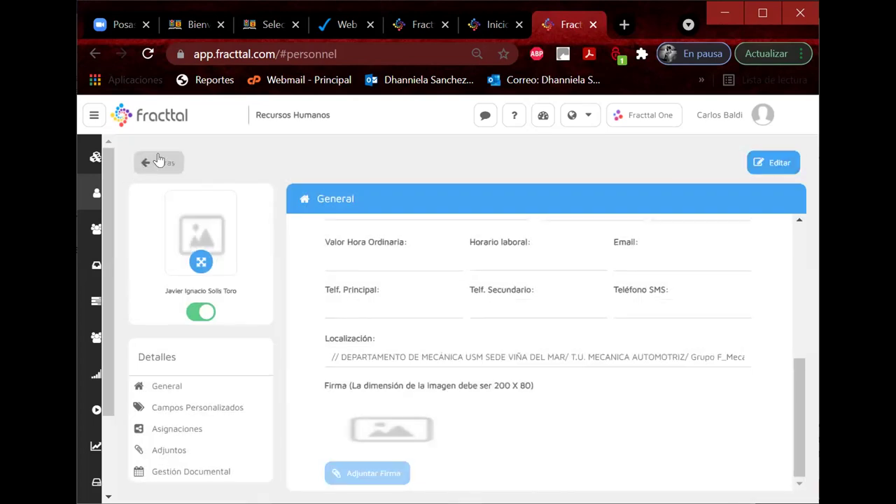
pyautogui.click(159, 162)
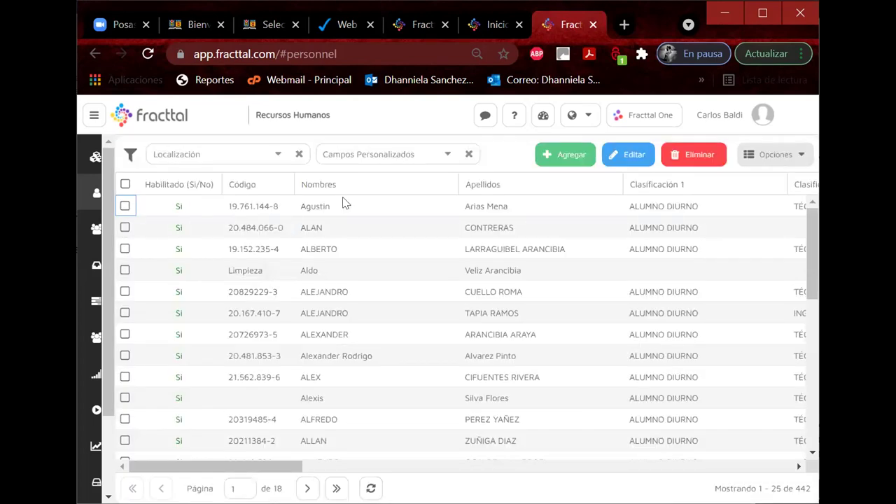
# Step: Start a new personnel record, splitting the pasted full name into Nombres and capitalised Apellidos
pyautogui.click(568, 155)
pyautogui.scroll(10, 441, 291)
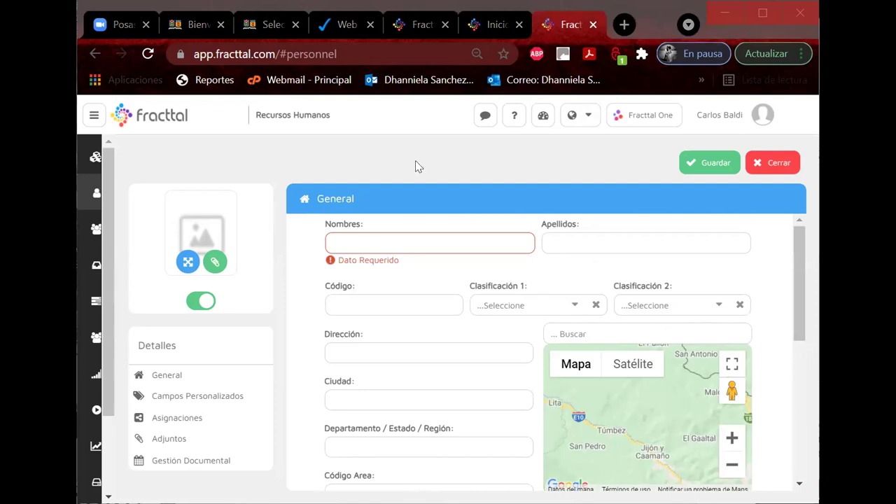
pyautogui.click(357, 241)
pyautogui.hotkey('ctrl', 'v')
pyautogui.moveTo(352, 242); pyautogui.dragTo(285, 245)
pyautogui.press('BackSpace')
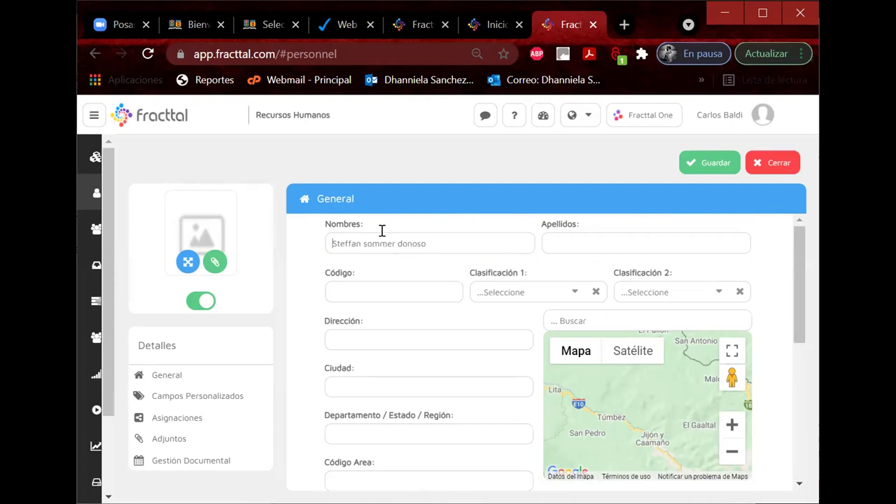
pyautogui.moveTo(365, 242); pyautogui.dragTo(378, 241)
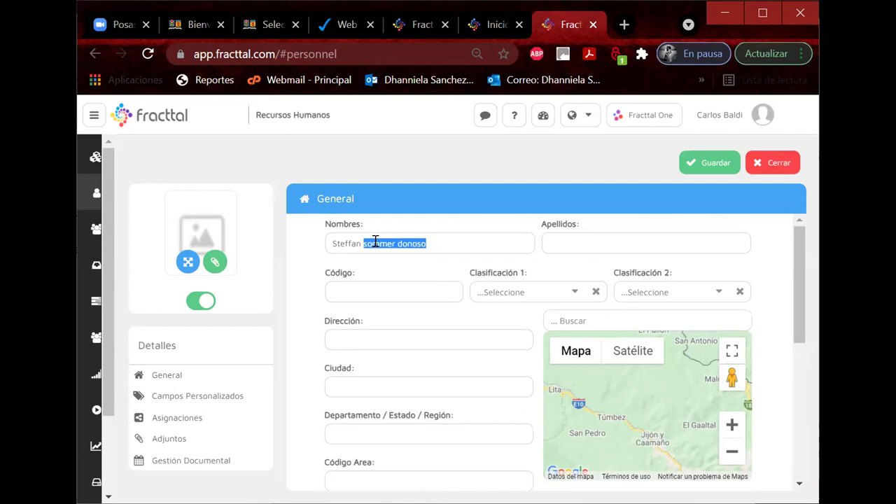
pyautogui.hotkey('ctrl', 'x')
pyautogui.hotkey('ctrl', 'v')
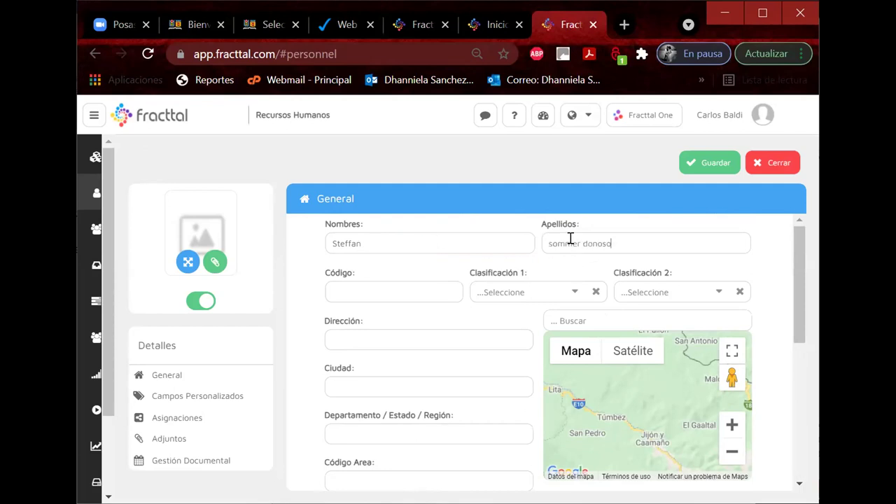
pyautogui.moveTo(553, 242); pyautogui.dragTo(537, 247)
pyautogui.write('S')
pyautogui.write('D')
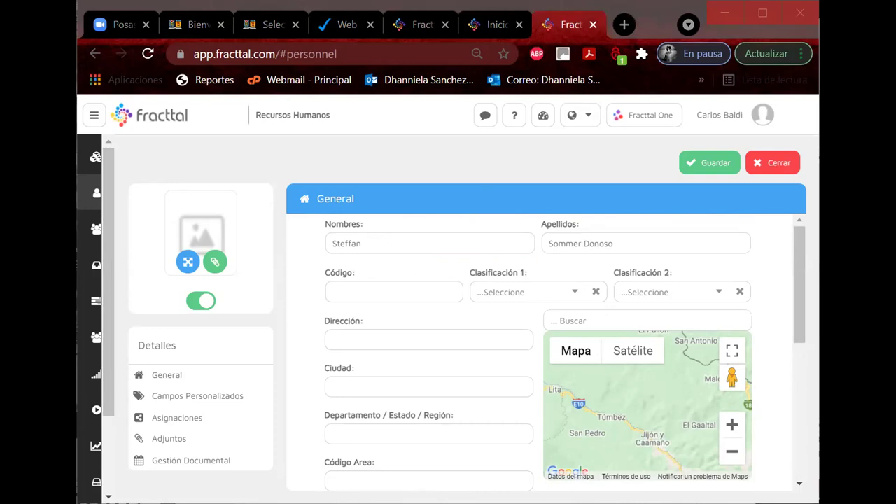
# Step: Enter the student's ID code in Código without its numbering prefix
pyautogui.click(360, 292)
pyautogui.hotkey('ctrl', 'v')
pyautogui.moveTo(356, 291); pyautogui.dragTo(330, 292)
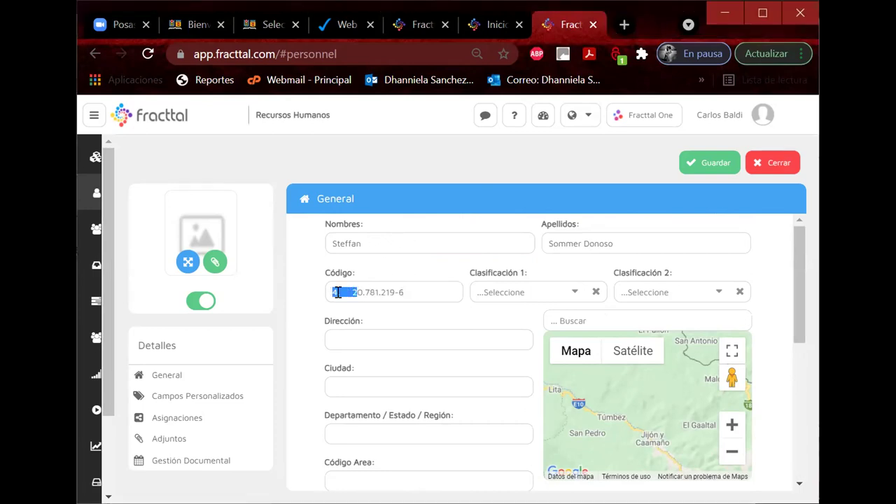
pyautogui.press('BackSpace')
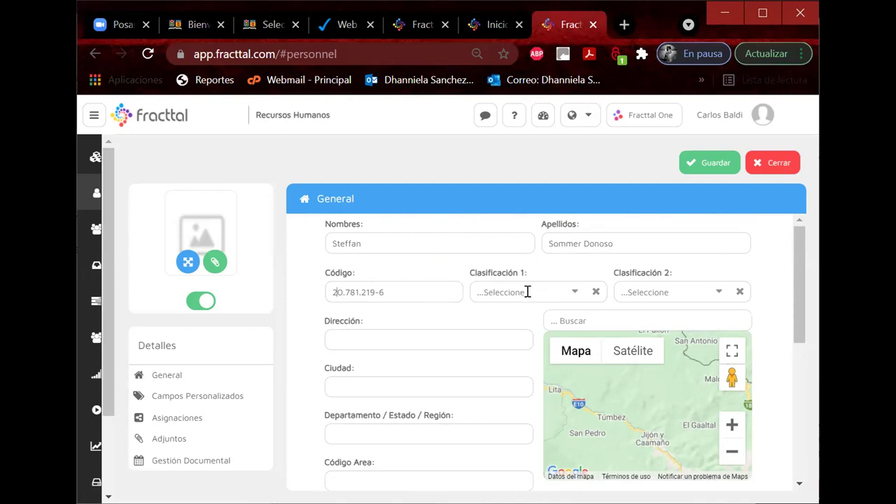
# Step: Set Clasificación 1 to ALUMNO DIURNO and Clasificación 2 to TÉCNICO
pyautogui.click(566, 299)
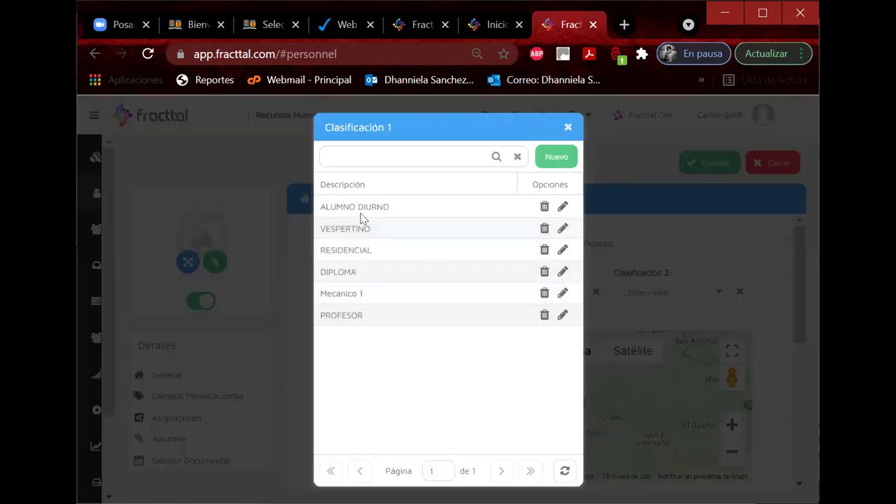
pyautogui.click(345, 210)
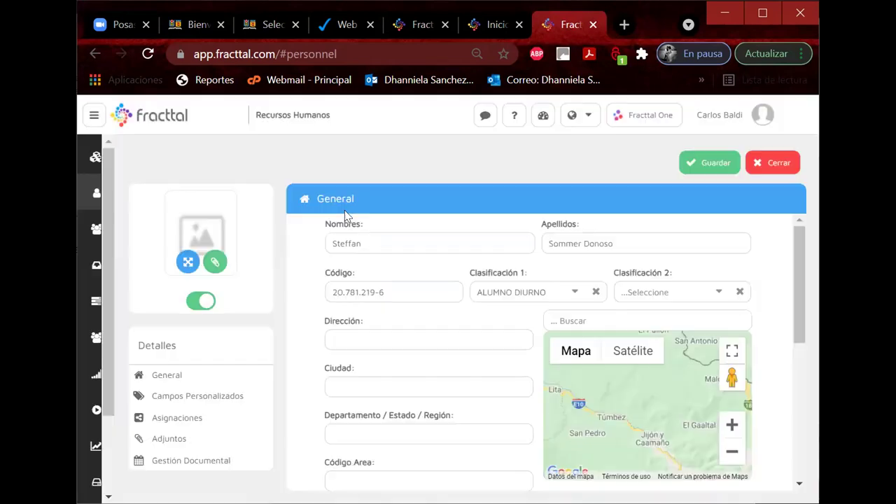
pyautogui.click(709, 290)
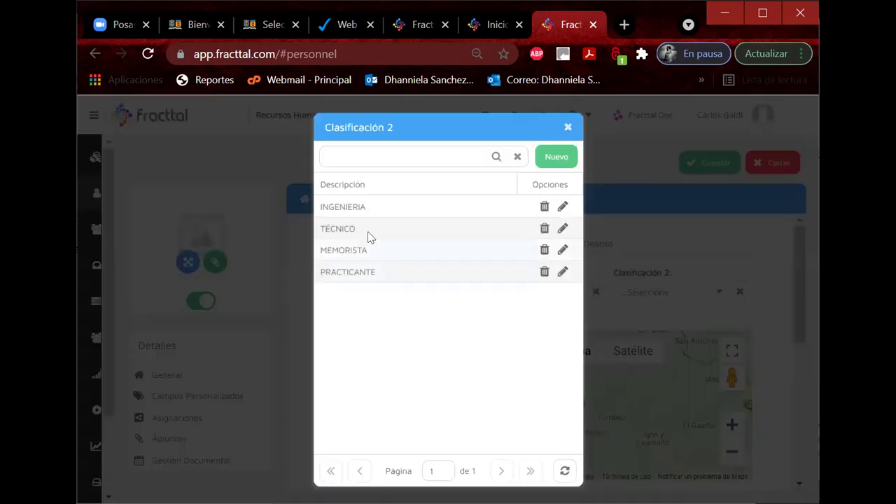
pyautogui.click(356, 225)
pyautogui.scroll(-4, 503, 424)
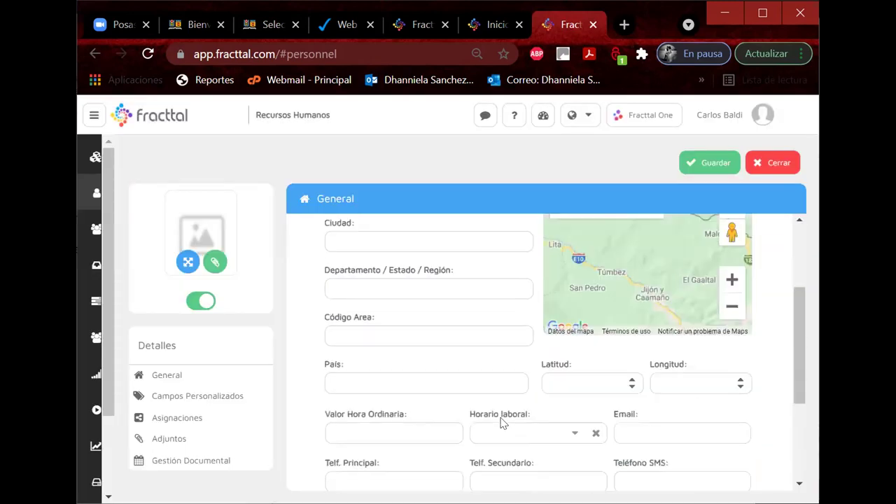
pyautogui.scroll(-3, 668, 397)
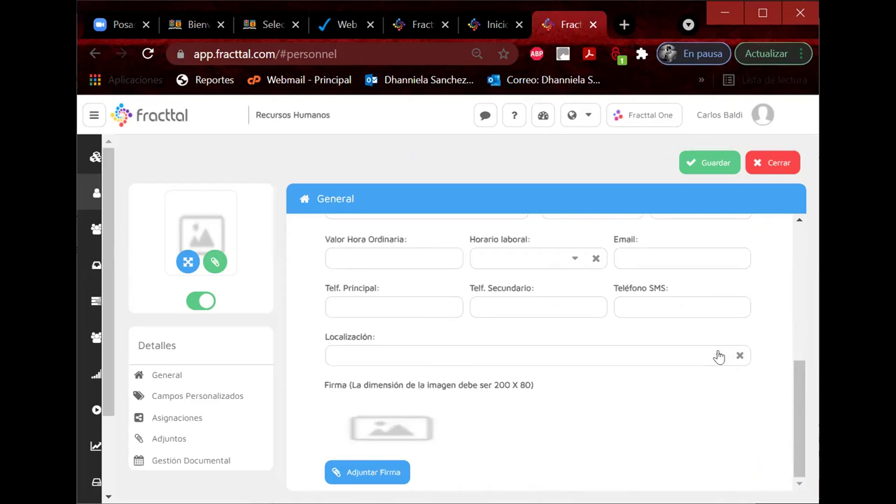
# Step: Search GRUPO and set Localización to Grupo F_MecanicaAutomotriz
pyautogui.click(714, 358)
pyautogui.click(303, 177)
pyautogui.write('GRUPO F')
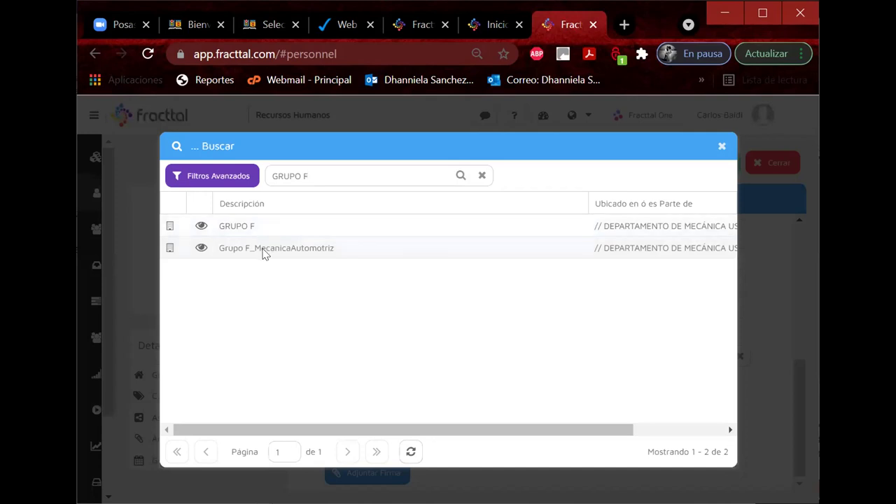
pyautogui.click(263, 249)
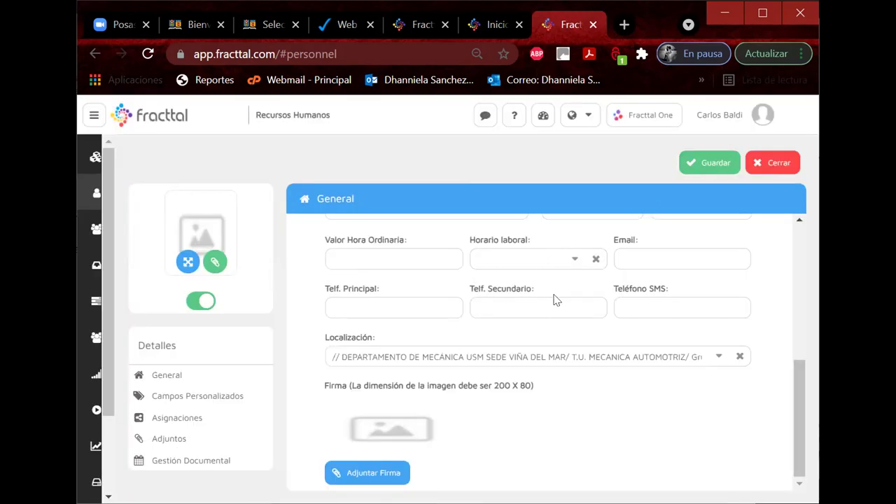
# Step: Save the new personnel record and return to the personnel list
pyautogui.scroll(4, 554, 299)
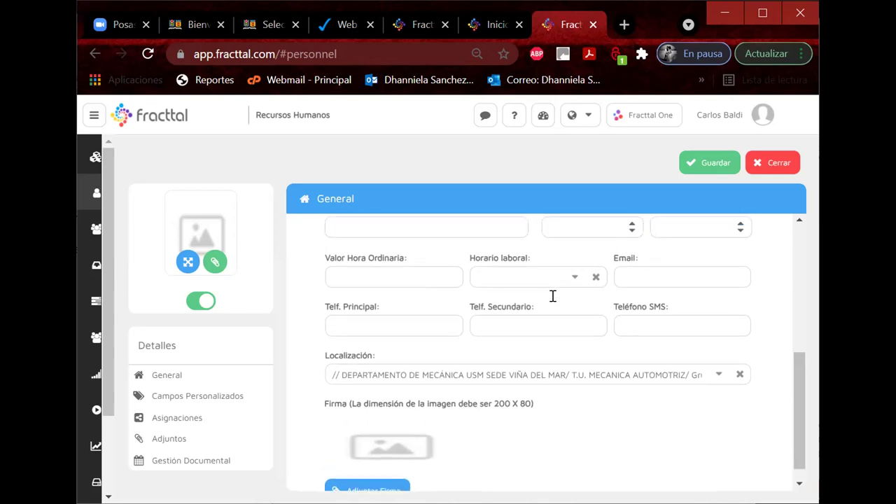
pyautogui.scroll(3, 552, 296)
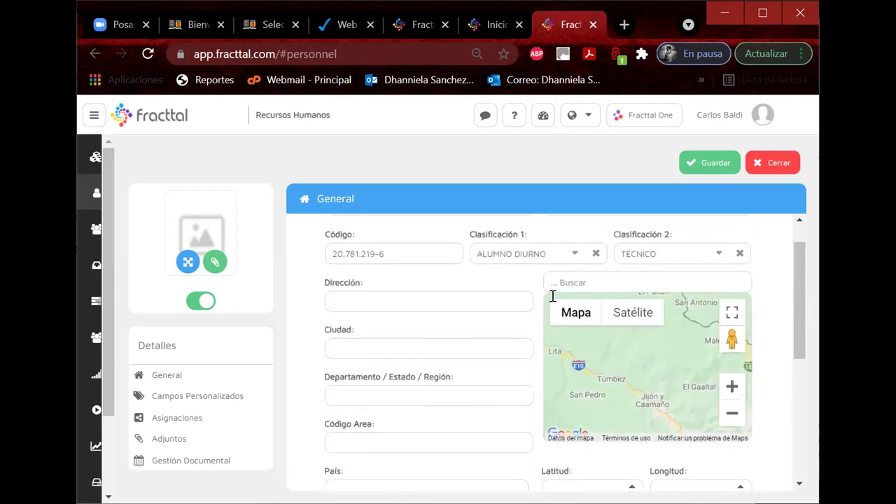
pyautogui.scroll(-3, 553, 296)
pyautogui.scroll(-3, 553, 296)
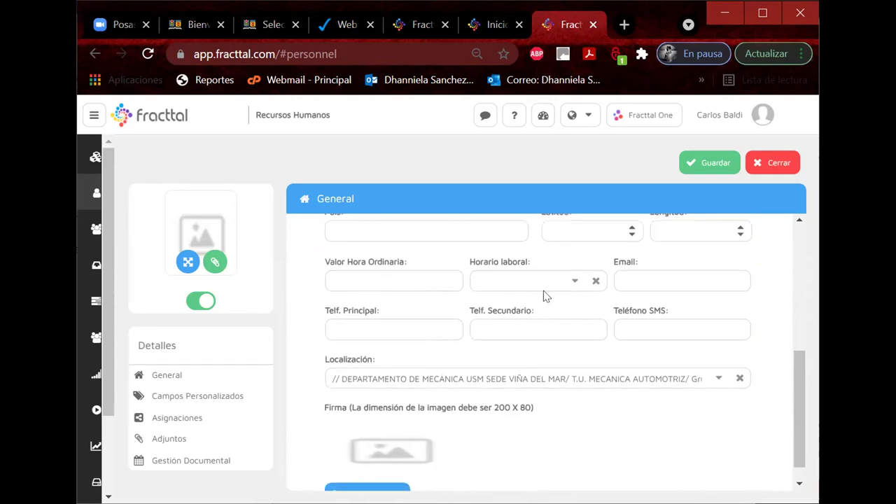
pyautogui.click(694, 164)
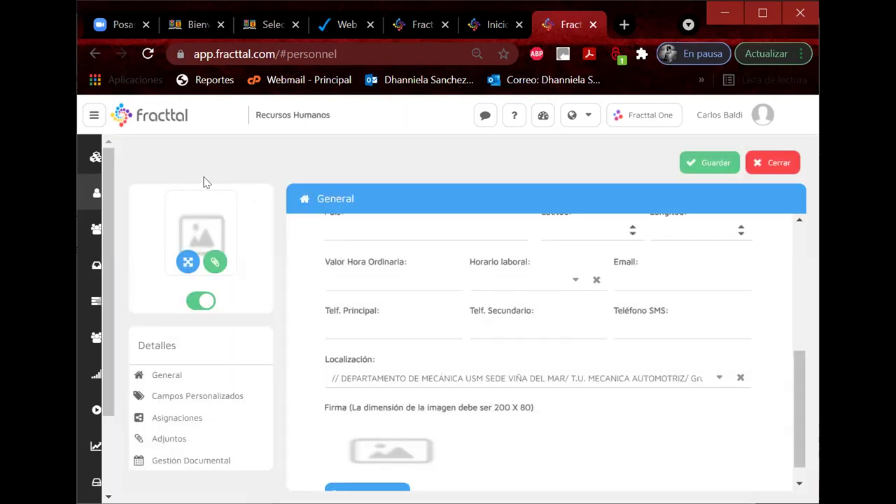
pyautogui.click(156, 167)
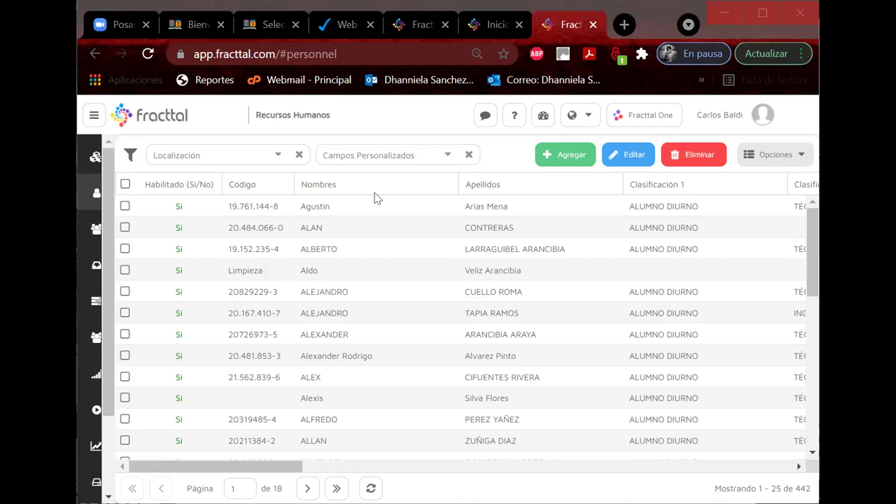
# Step: Start another personnel record with the pasted name, prefix removed and given names capitalised
pyautogui.click(564, 154)
pyautogui.scroll(5, 430, 232)
pyautogui.hotkey('ctrl', 'v')
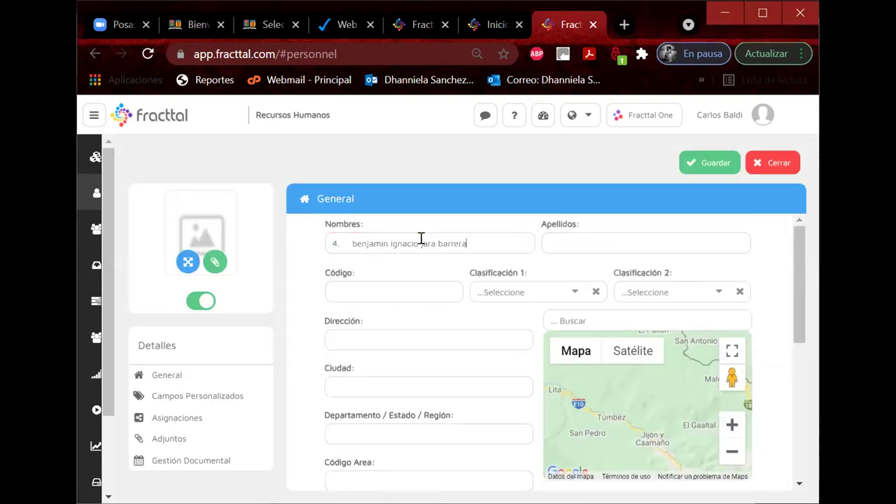
pyautogui.moveTo(352, 243); pyautogui.dragTo(278, 238)
pyautogui.press('BackSpace')
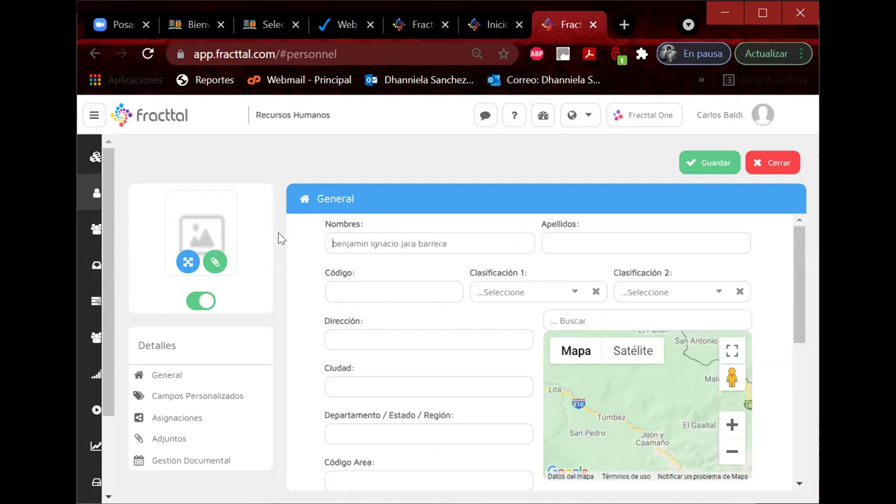
pyautogui.press('Delete')
pyautogui.write('B')
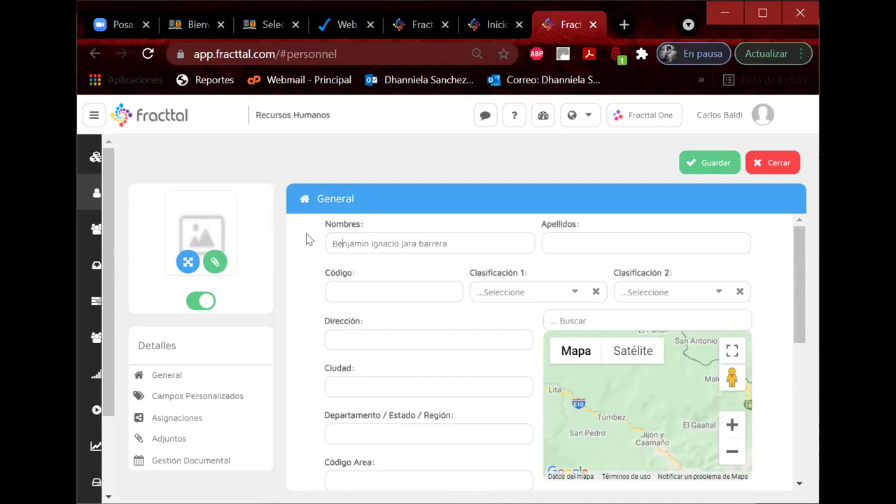
pyautogui.press('Delete')
pyautogui.write('I')
# Step: Move the surnames into Apellidos and capitalise them
pyautogui.keyDown('shift'); pyautogui.click(514, 243); pyautogui.keyUp('shift')
pyautogui.press('Delete')
pyautogui.hotkey('ctrl', 'v')
pyautogui.click(546, 244)
pyautogui.press('Delete')
pyautogui.press('Delete')
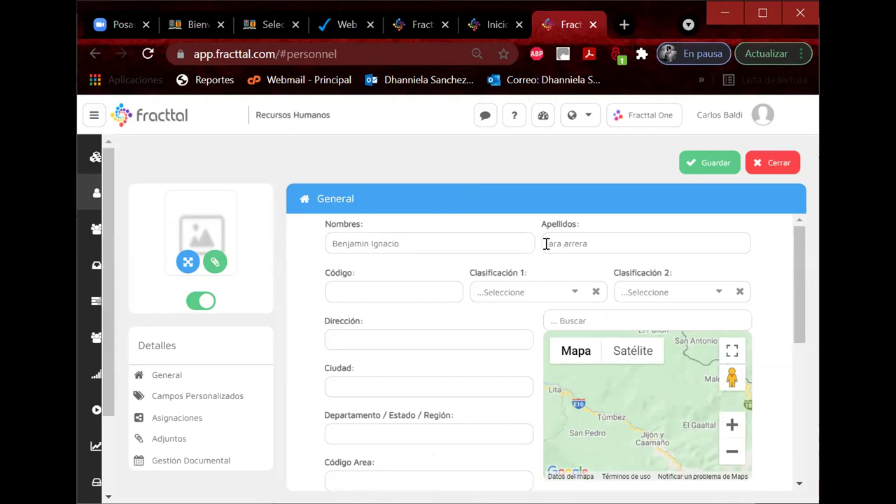
pyautogui.write('B')
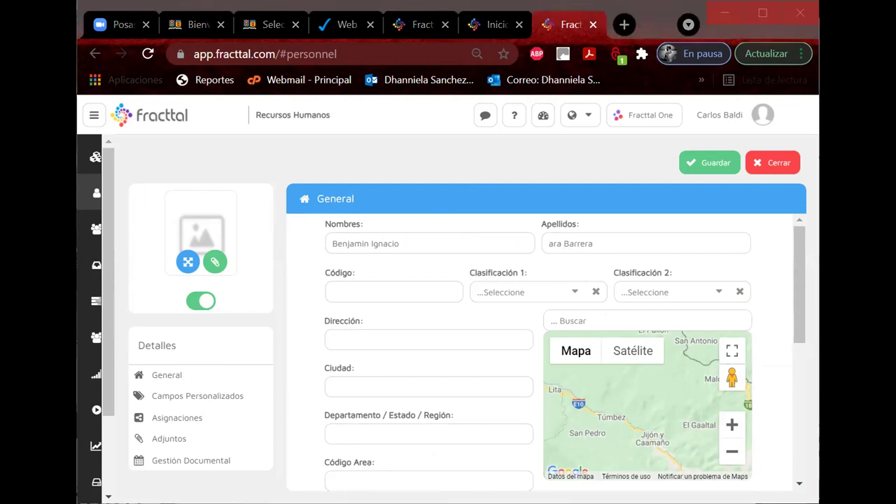
# Step: Enter the ID code and set classifications ALUMNO DIURNO and TÉCNICO
pyautogui.click(329, 282)
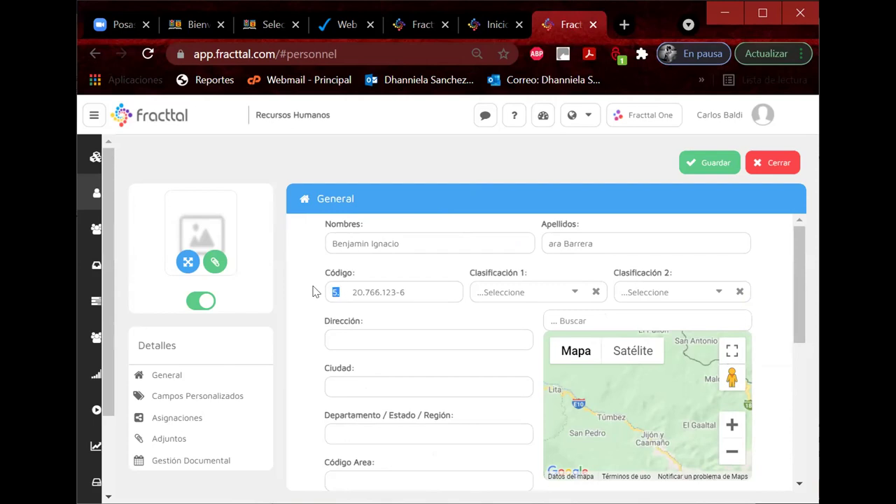
pyautogui.press('Delete')
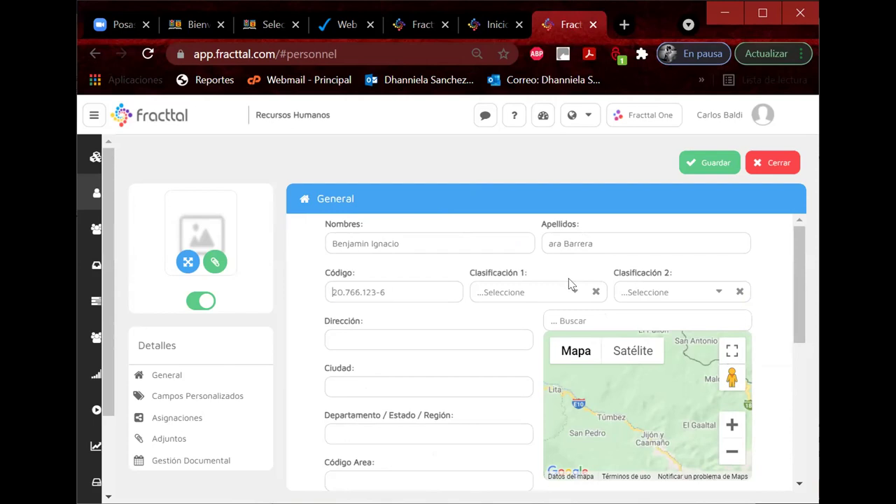
pyautogui.click(571, 290)
pyautogui.click(371, 210)
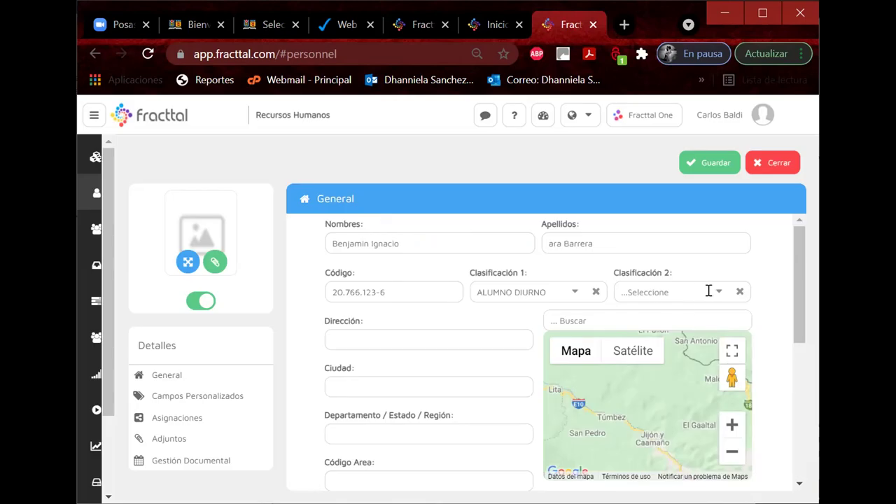
pyautogui.click(715, 294)
pyautogui.click(366, 228)
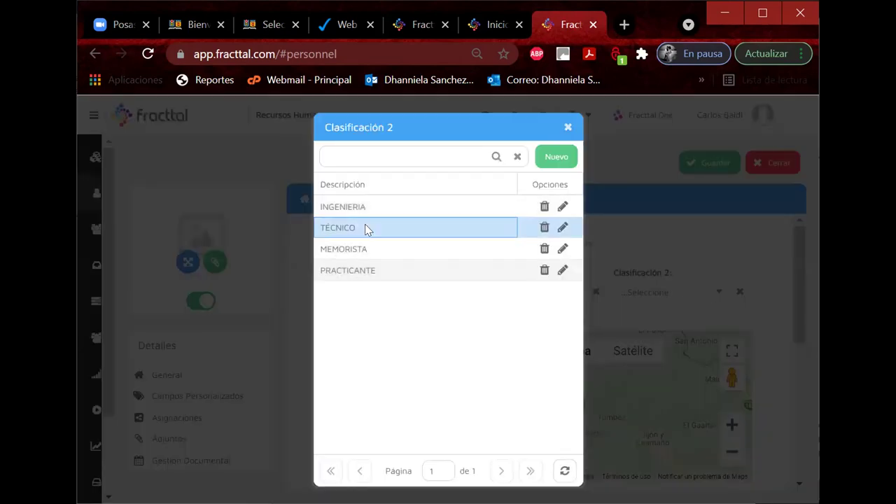
# Step: Set Localización to Grupo F via a GRUPO F search and save the record
pyautogui.scroll(-10, 646, 322)
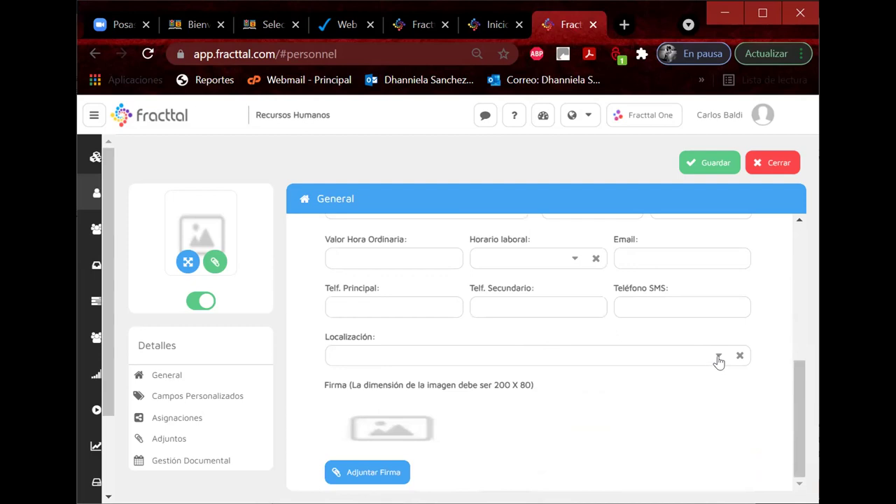
pyautogui.click(718, 358)
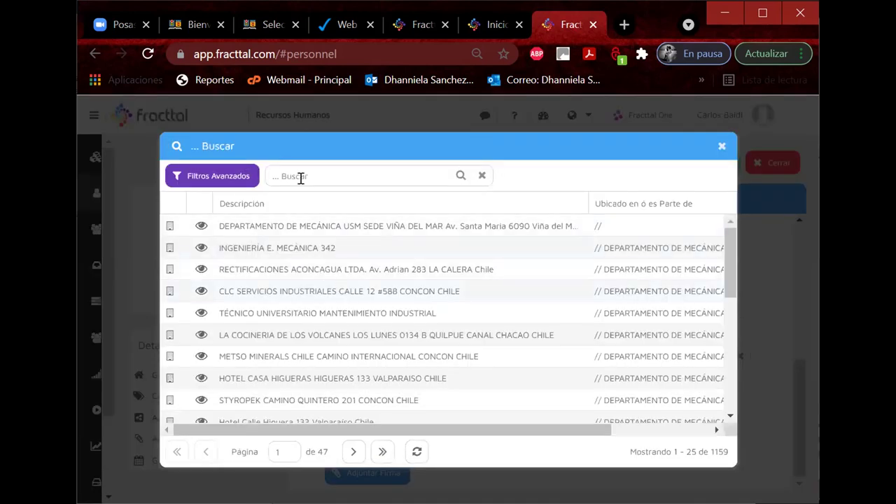
pyautogui.write('GRUPO F')
pyautogui.click(256, 254)
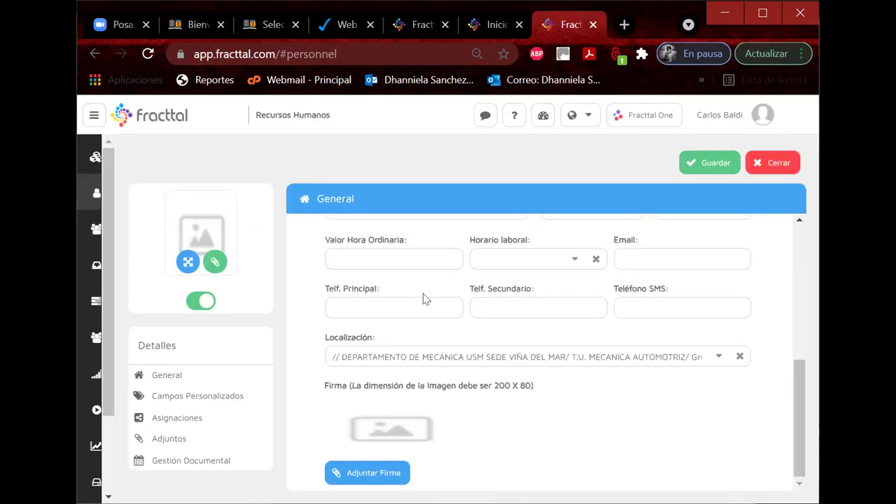
pyautogui.click(699, 165)
pyautogui.moveTo(101, 288)
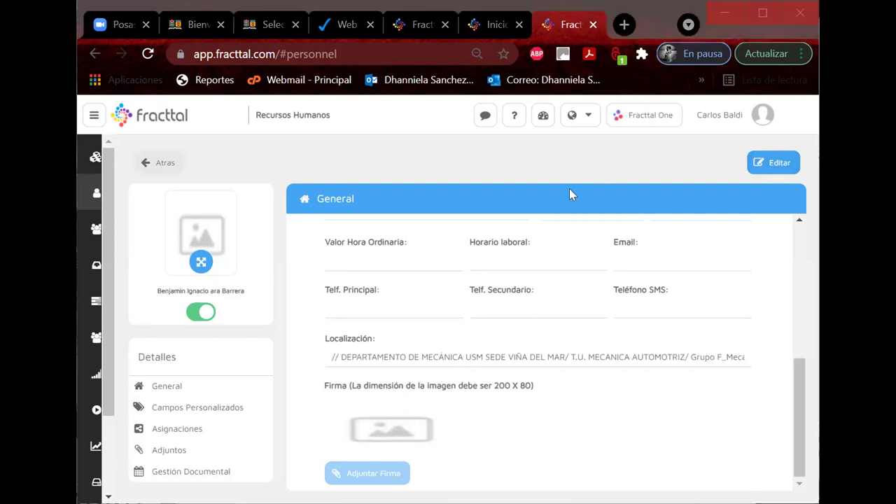
pyautogui.scroll(5, 530, 254)
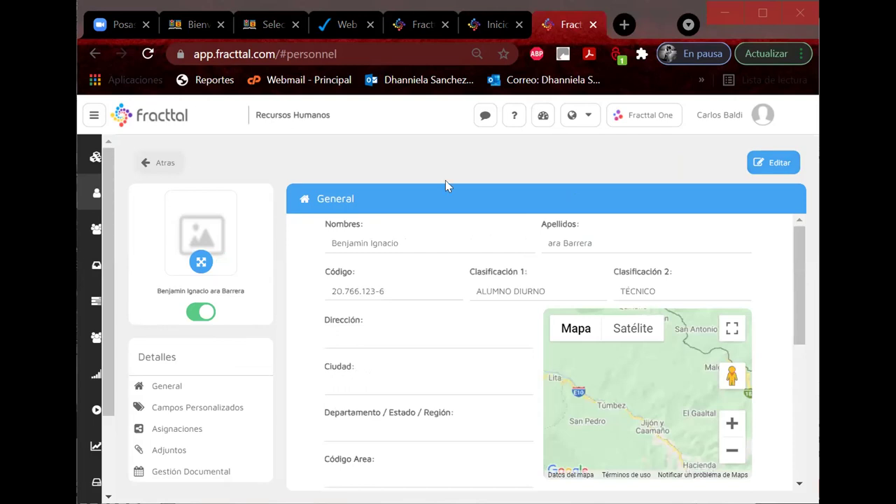
# Step: Start a new record with the pasted given names, prefix removed and second name capitalised
pyautogui.click(161, 162)
pyautogui.click(627, 155)
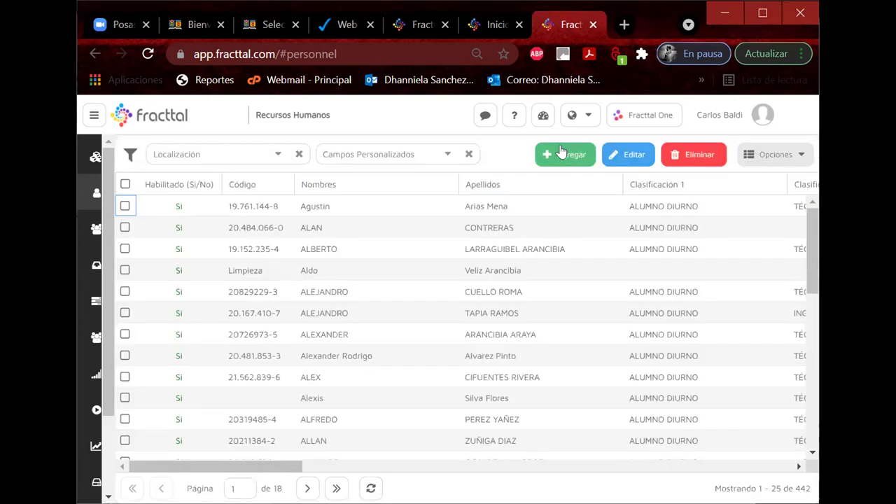
pyautogui.click(366, 241)
pyautogui.moveTo(352, 243); pyautogui.dragTo(322, 244)
pyautogui.press('BackSpace')
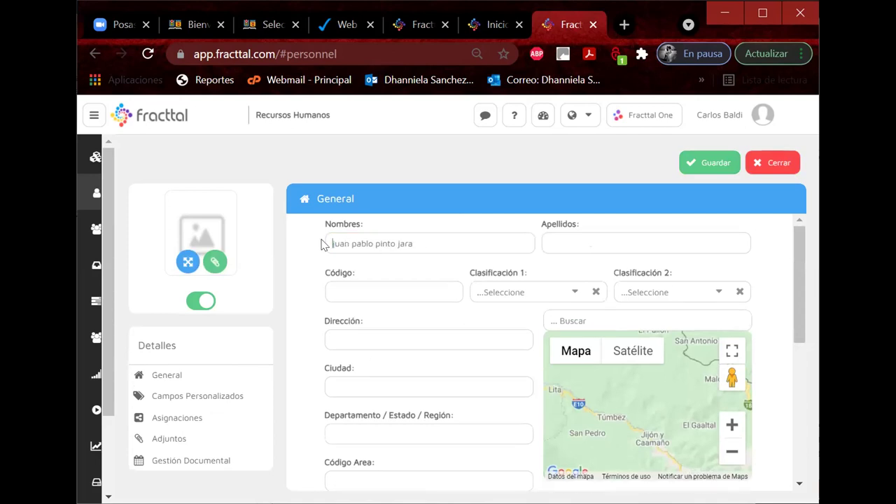
pyautogui.press('Delete')
pyautogui.write('P')
# Step: Move the surnames out of Nombres and type them into Apellidos
pyautogui.moveTo(381, 244); pyautogui.dragTo(514, 236)
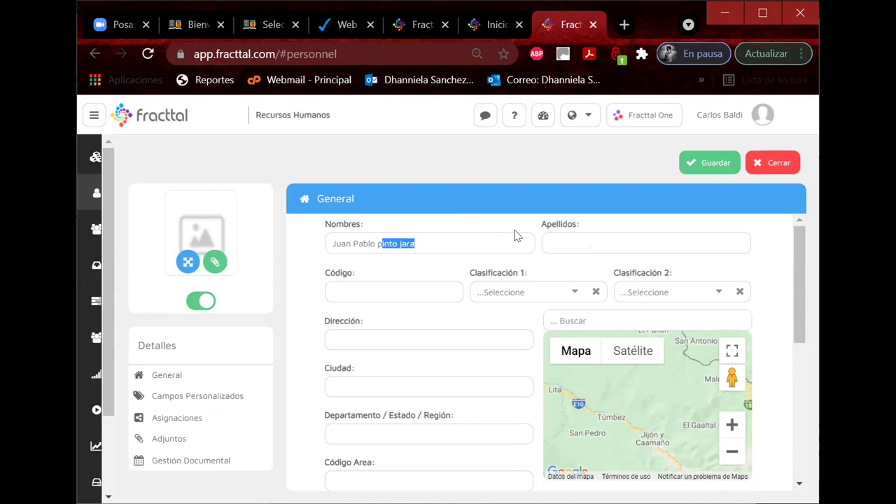
pyautogui.hotkey('ctrl', 'x')
pyautogui.click(559, 242)
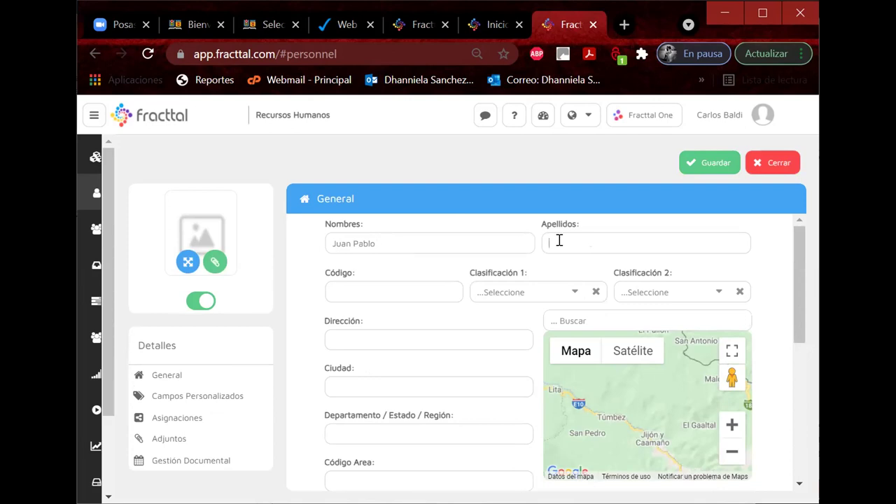
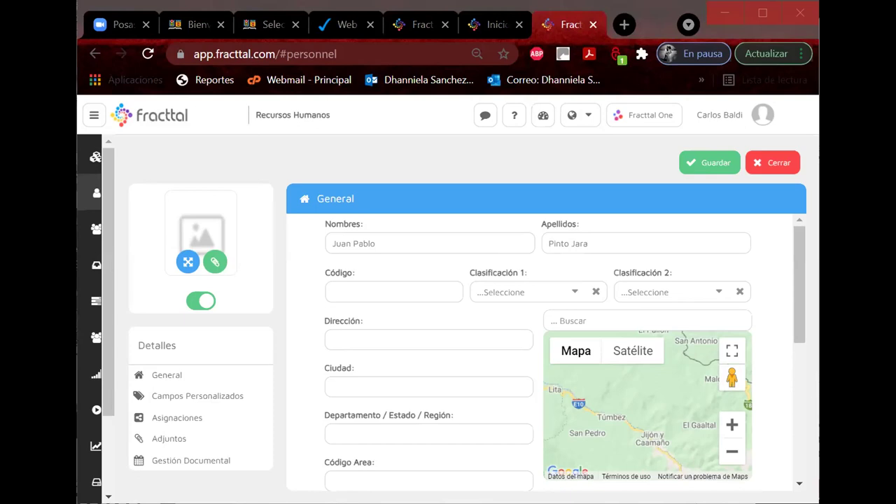
# Step: Enter the student's ID code and set classifications ALUMNO DIURNO and TÉCNICO
pyautogui.click(366, 284)
pyautogui.hotkey('ctrl', 'v')
pyautogui.moveTo(346, 289); pyautogui.dragTo(296, 291)
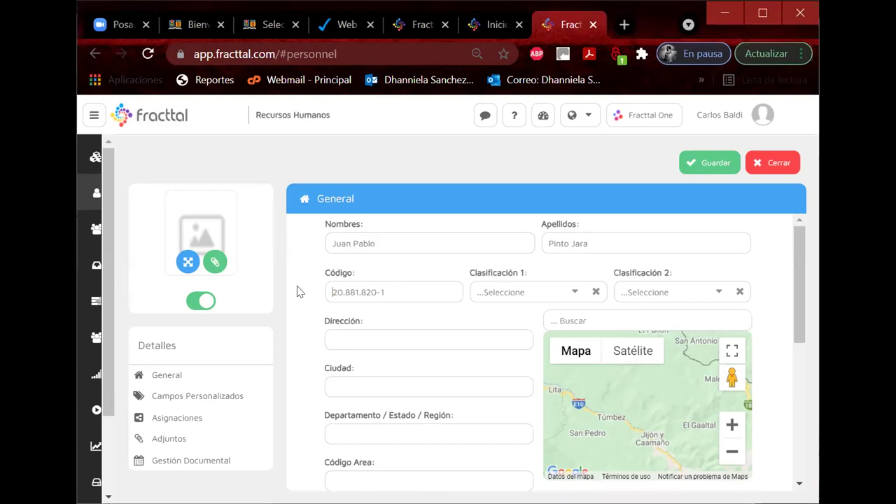
pyautogui.click(569, 292)
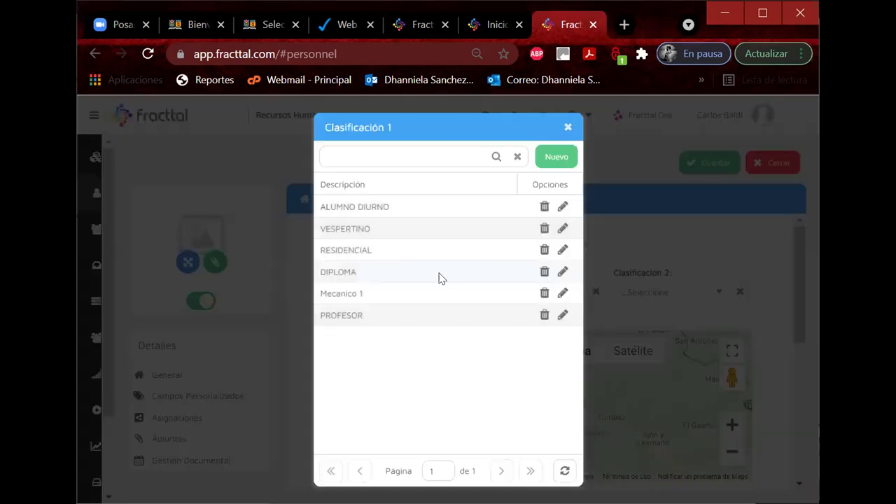
pyautogui.click(351, 210)
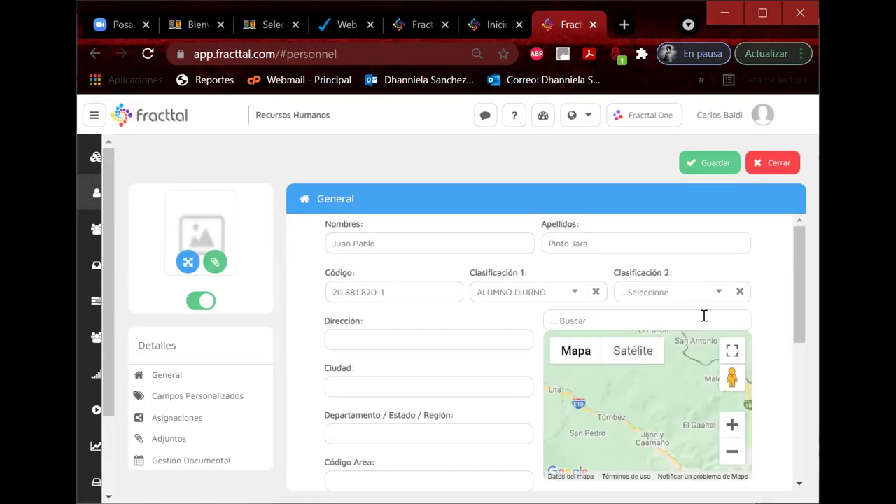
pyautogui.click(716, 290)
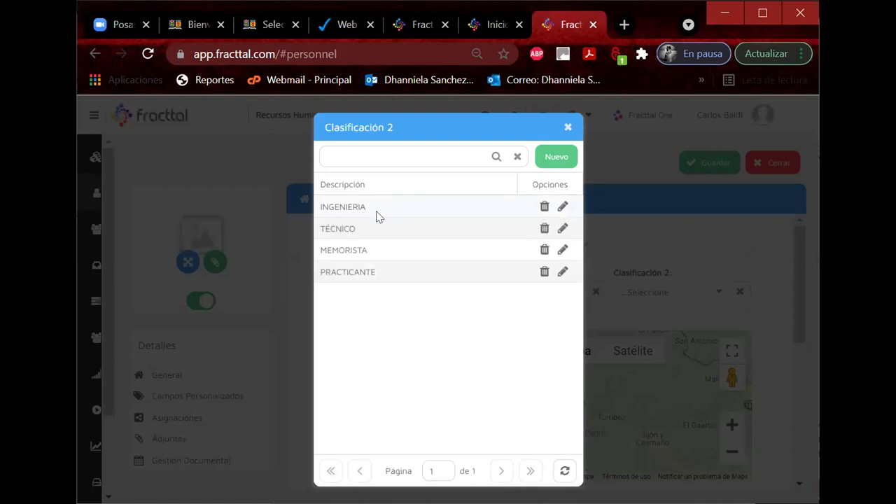
pyautogui.click(370, 232)
# Step: Set Localización to Grupo F, save the record and return to the personnel list
pyautogui.scroll(-5, 446, 371)
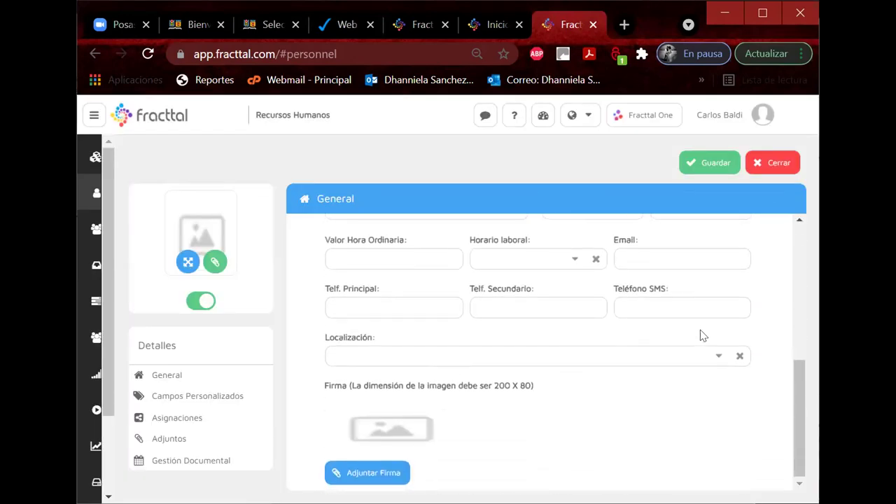
pyautogui.click(716, 356)
pyautogui.write('GRUPO F')
pyautogui.press('Return')
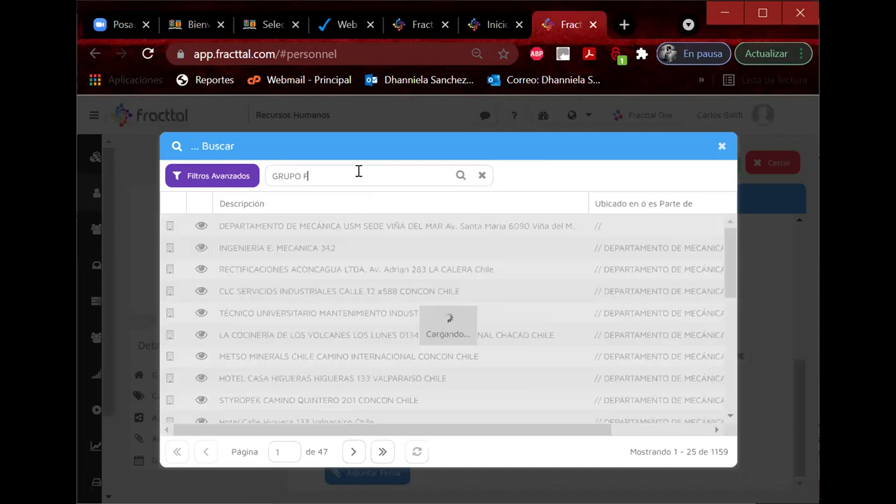
pyautogui.click(300, 249)
pyautogui.click(702, 164)
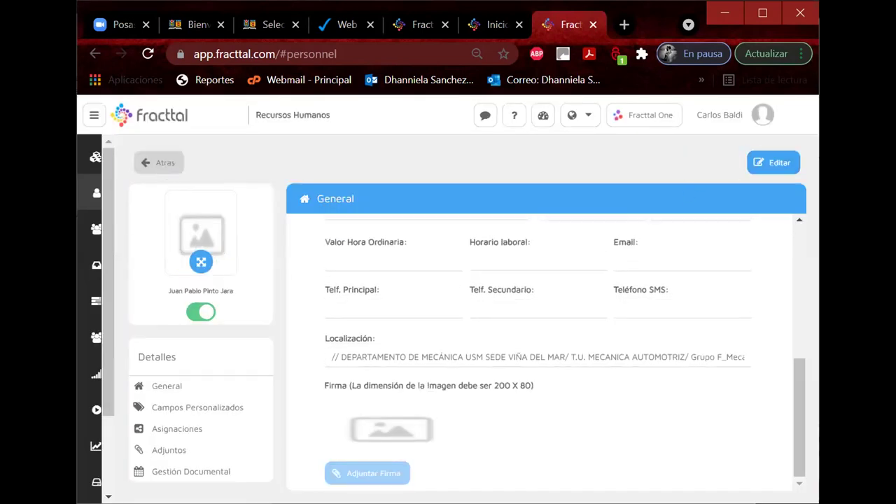
pyautogui.click(163, 165)
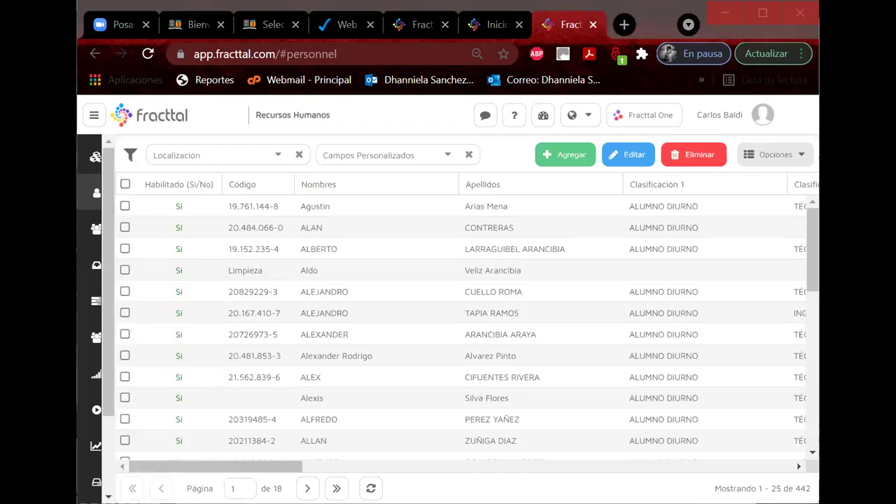
# Step: Start a new record with the pasted name, prefix removed and both given names capitalised
pyautogui.click(548, 162)
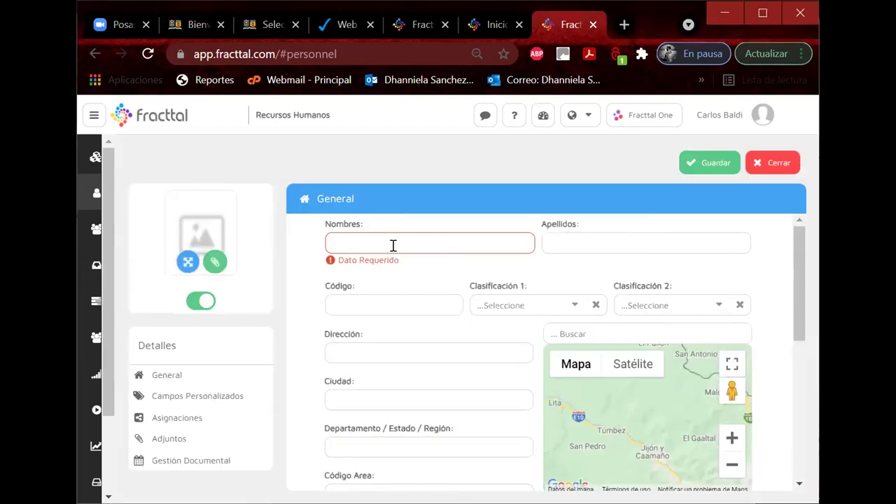
pyautogui.hotkey('ctrl', 'v')
pyautogui.click(340, 243)
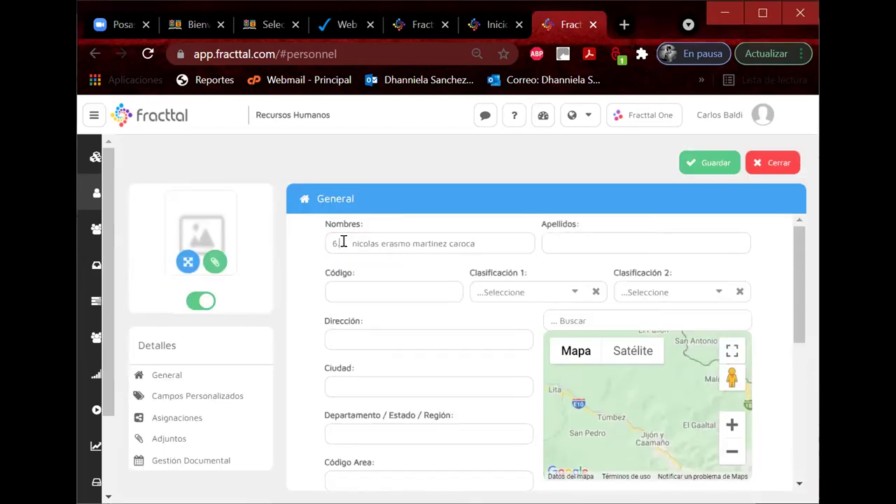
pyautogui.press('BackSpace')
pyautogui.press('BackSpace')
pyautogui.press('Delete')
pyautogui.press('Delete')
pyautogui.write('N')
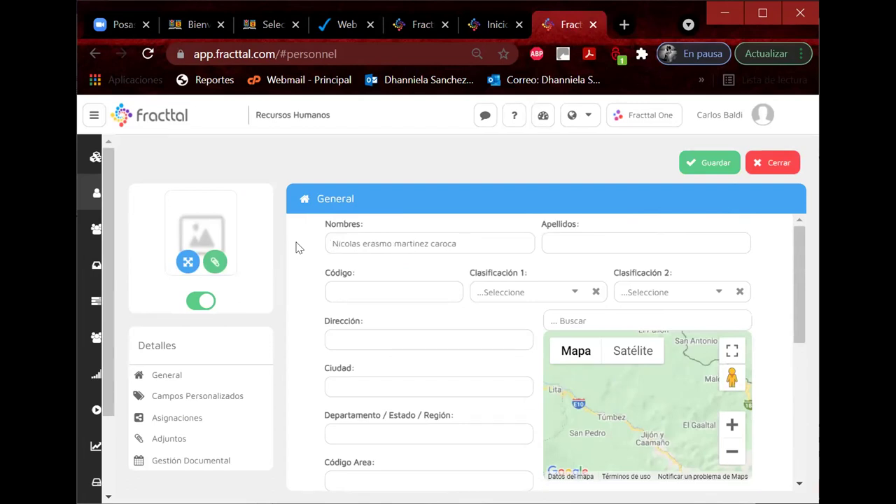
pyautogui.press('Delete')
pyautogui.write('E')
# Step: Move the surnames into Apellidos and capitalise their first letter
pyautogui.moveTo(393, 243); pyautogui.dragTo(574, 242)
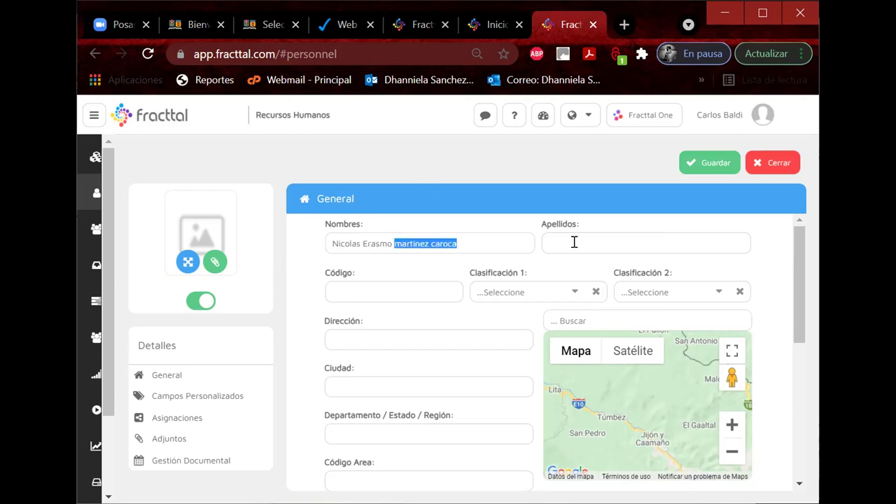
pyautogui.hotkey('ctrl', 'x')
pyautogui.hotkey('ctrl', 'v')
pyautogui.moveTo(552, 243); pyautogui.dragTo(545, 245)
pyautogui.write('M')
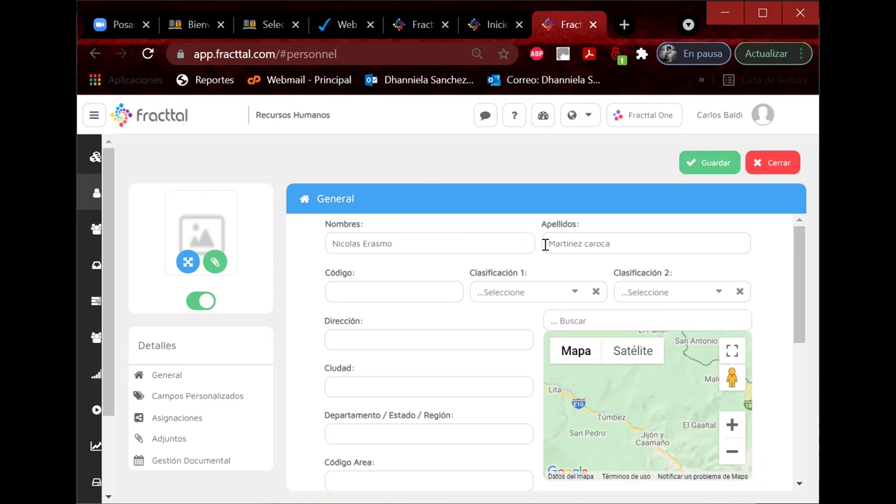
pyautogui.press('Right')
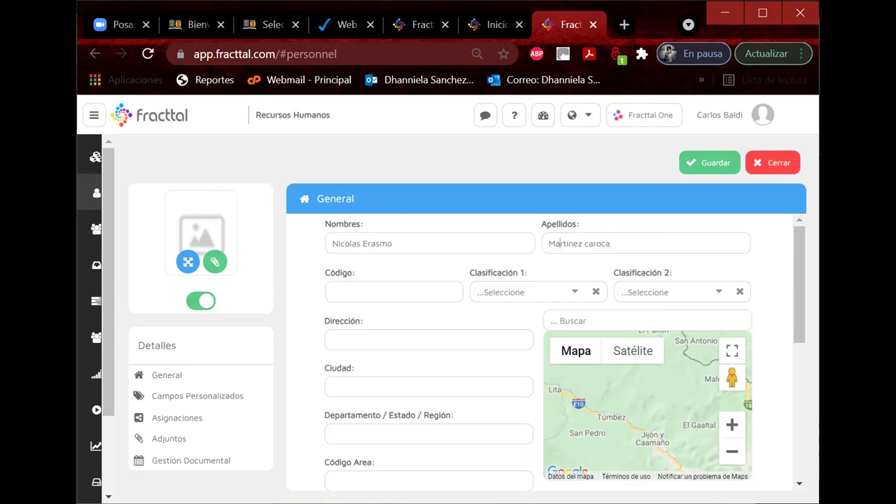